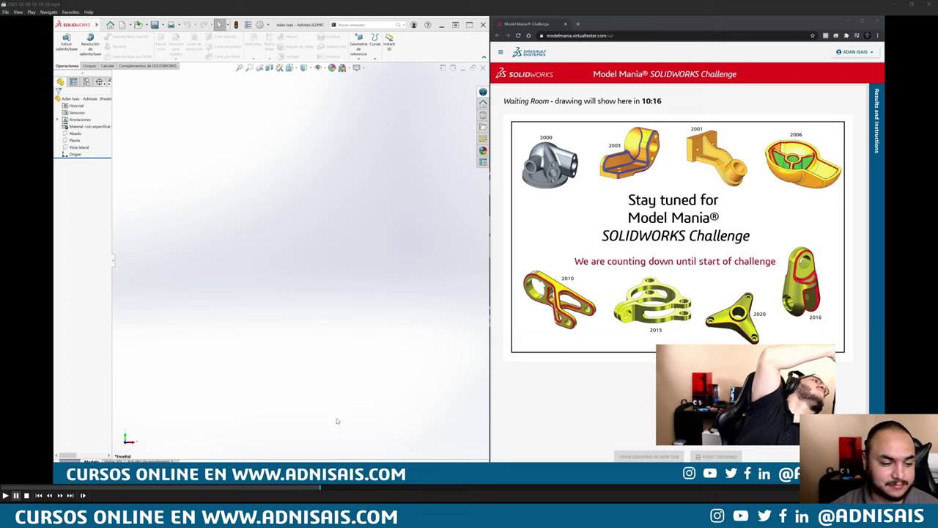
# Open the Material dialog for the blank part, showing the steel (Aceros) category
pyautogui.press('space')
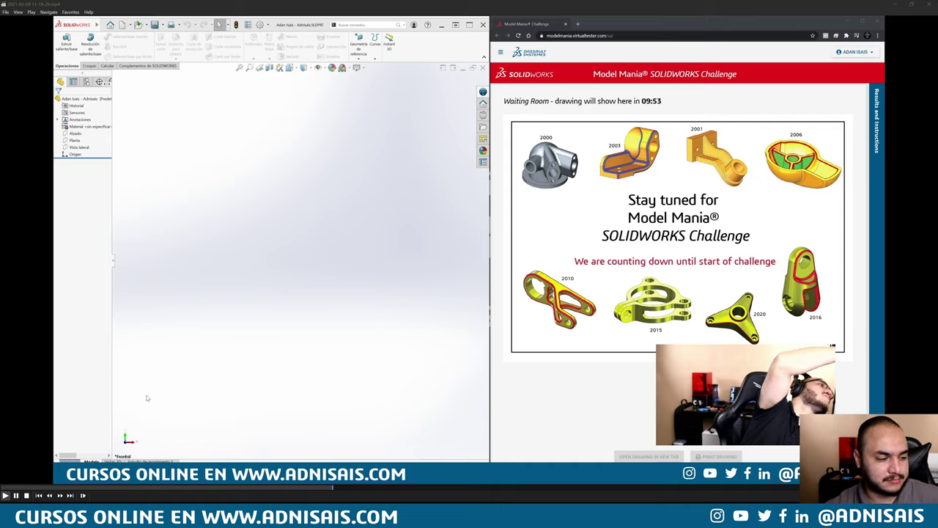
pyautogui.click(387, 488)
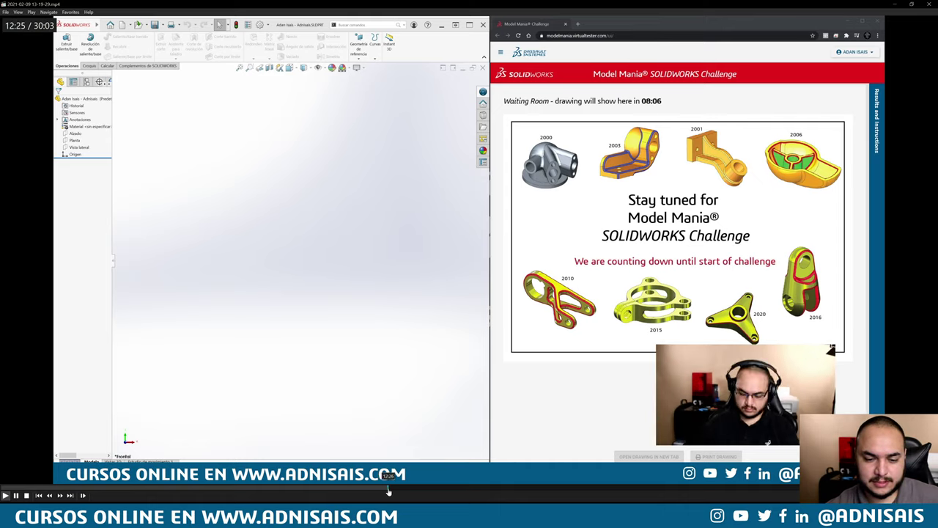
pyautogui.moveTo(387, 491); pyautogui.dragTo(432, 491)
pyautogui.click(473, 454)
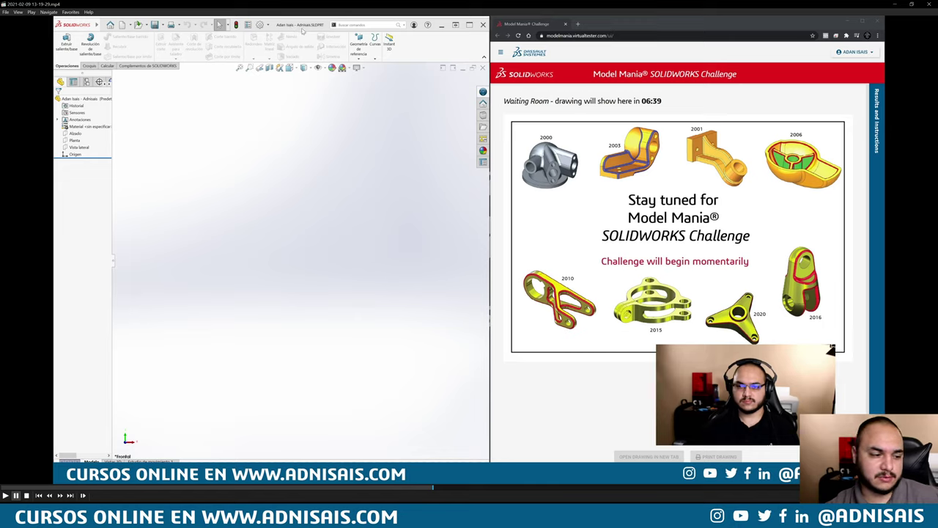
pyautogui.click(452, 488)
pyautogui.click(460, 489)
pyautogui.moveTo(472, 491); pyautogui.dragTo(587, 492)
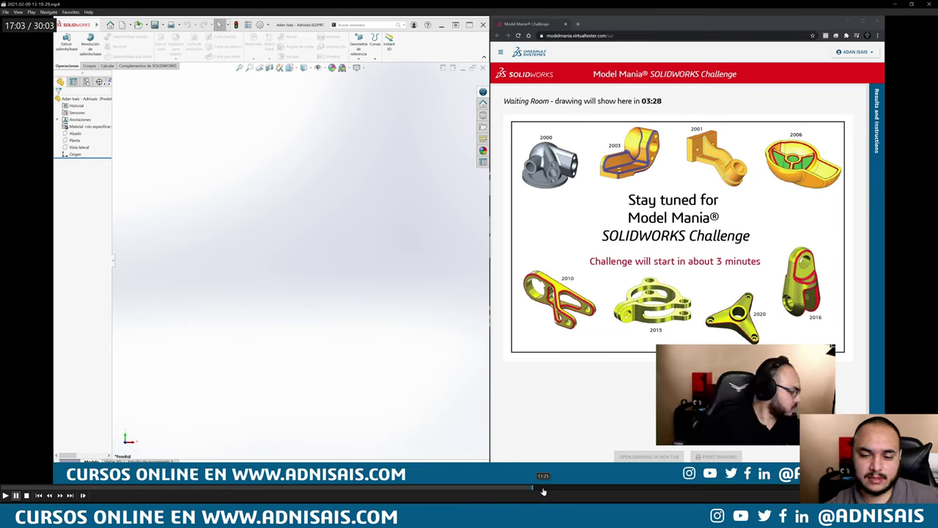
pyautogui.click(601, 493)
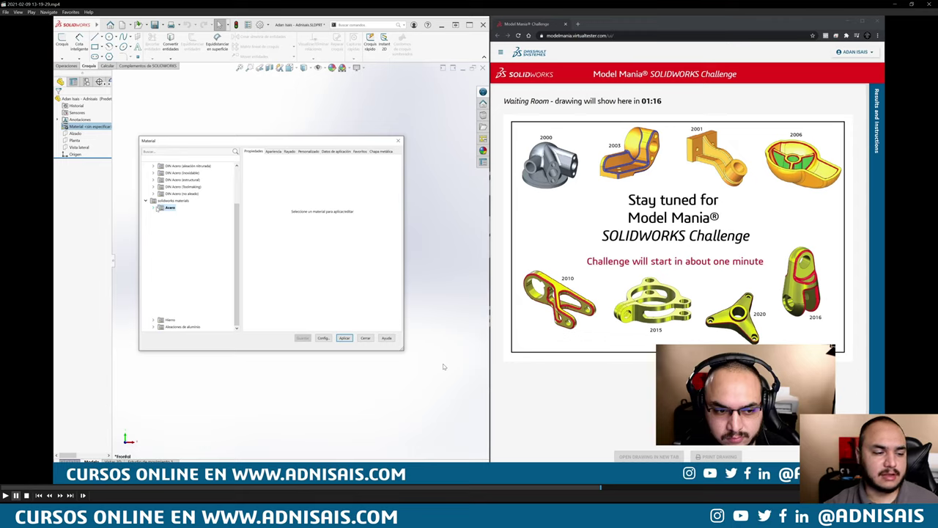
# Expand the solidworks materials folder to list categories from Acero and Hierro down to Maderas
pyautogui.click(605, 490)
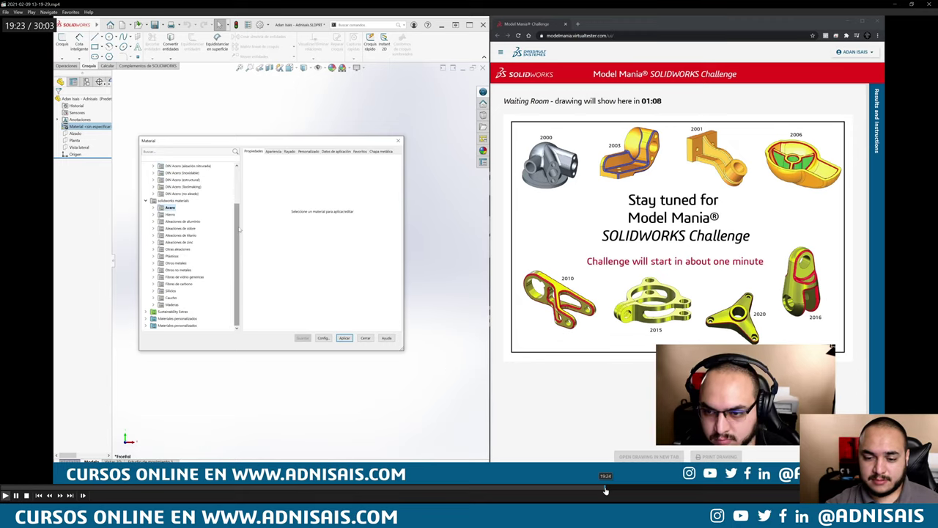
pyautogui.click(610, 490)
pyautogui.click(615, 490)
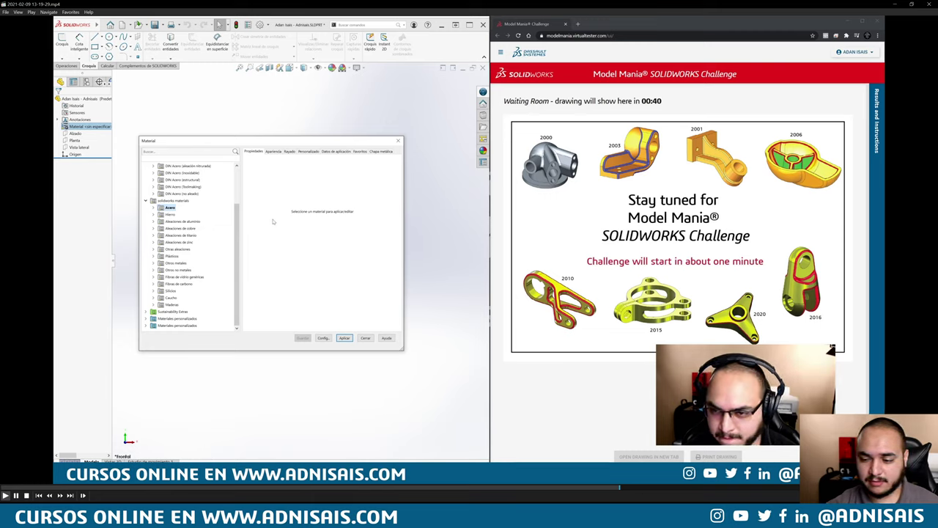
pyautogui.scroll(-5, 708, 482)
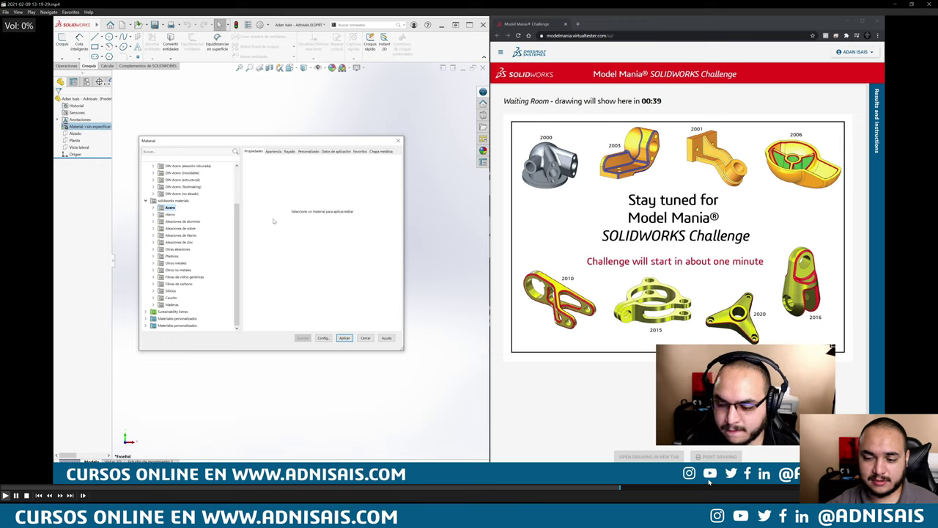
pyautogui.click(628, 489)
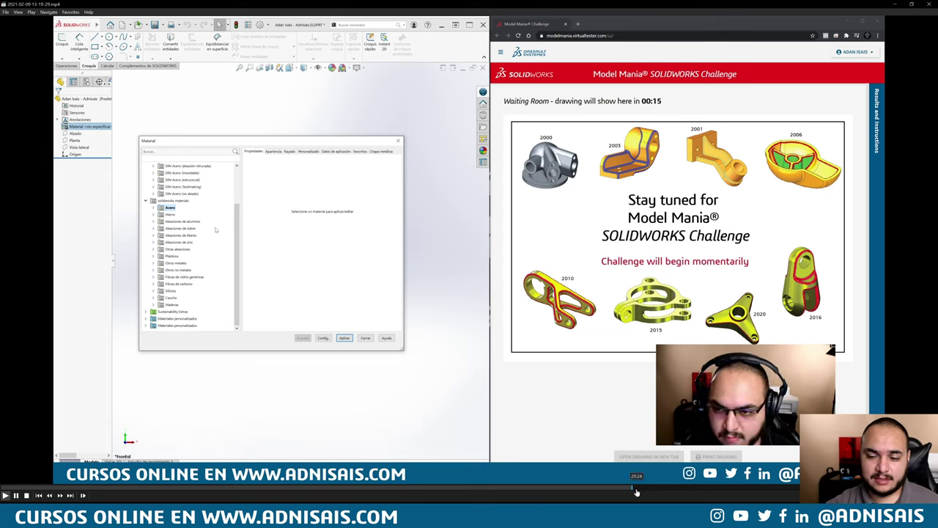
pyautogui.click(635, 491)
pyautogui.click(640, 491)
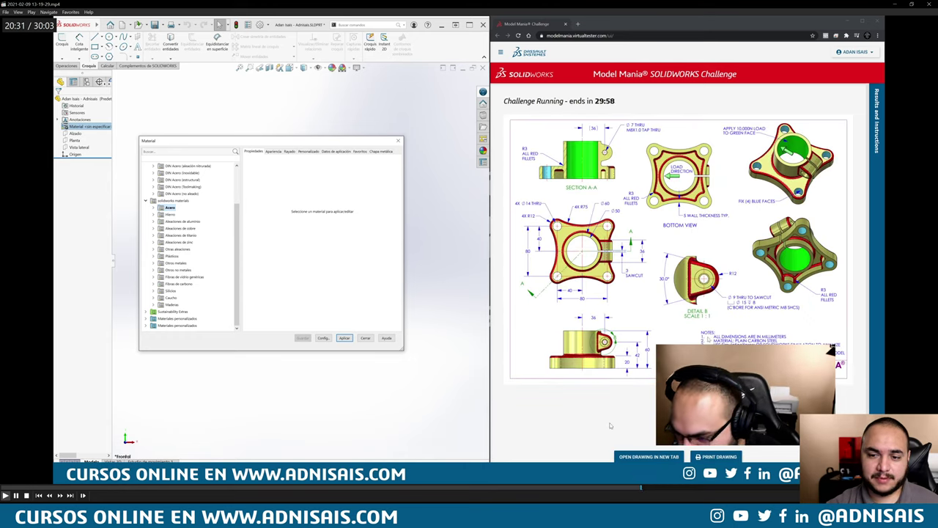
# Apply Acero al carbono no aleado (plain carbon steel) to the part and close the dialog
pyautogui.press('space')
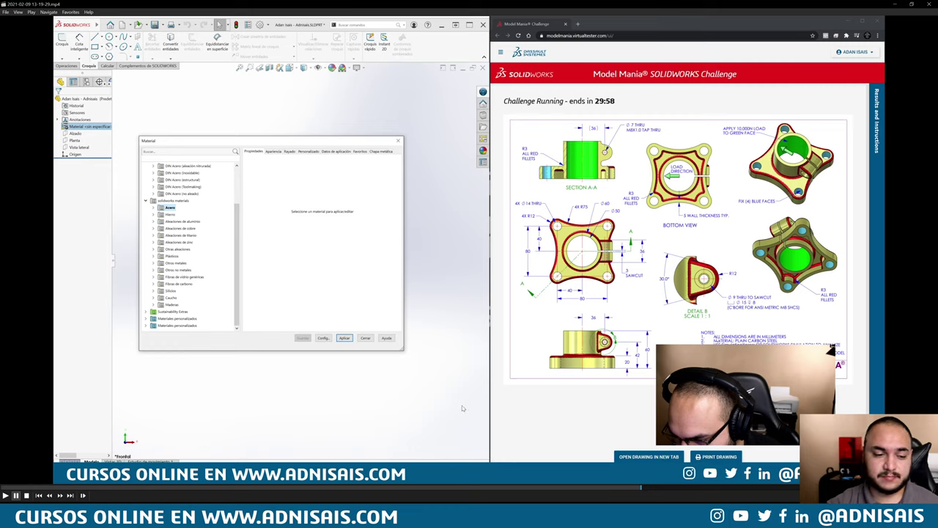
pyautogui.press('space')
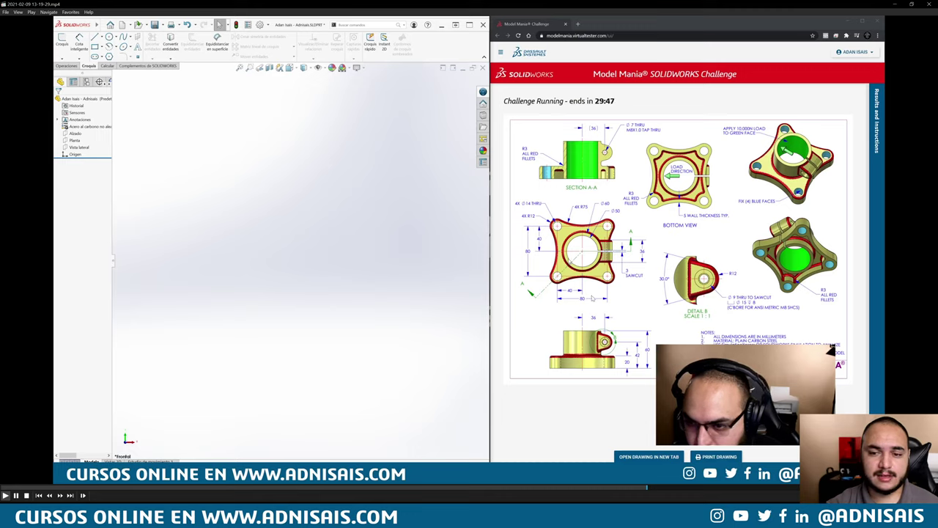
# Select the Planta plane in the FeatureManager tree for the first sketch
pyautogui.press('space')
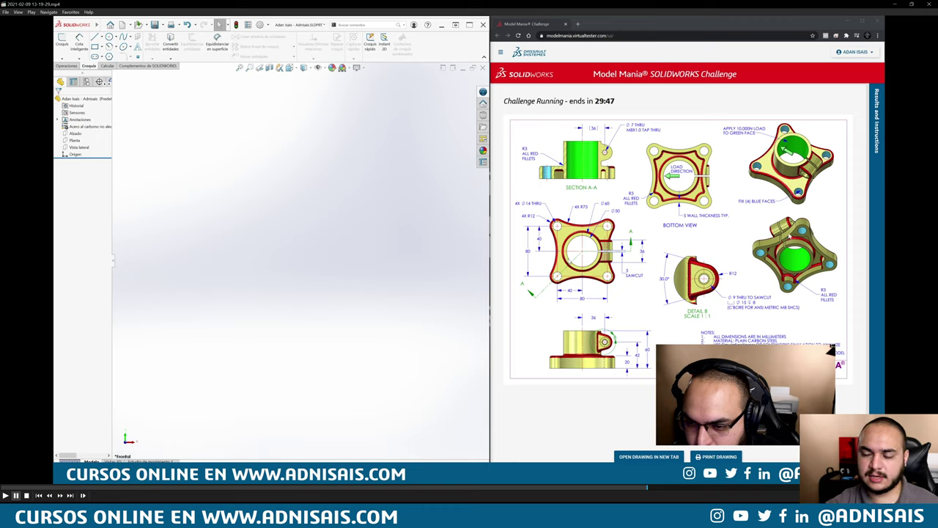
pyautogui.press('space')
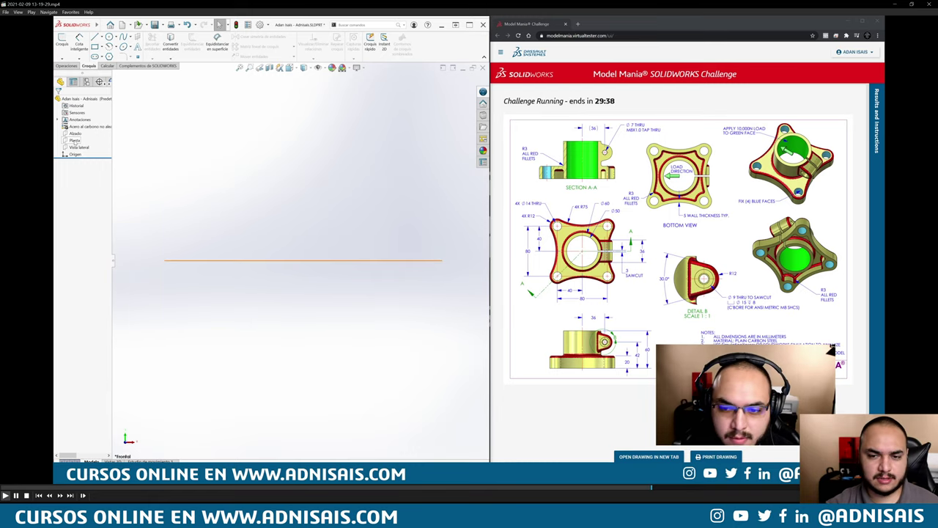
# Start a sketch on Planta viewed Normal To, with the rectangle tool ready
pyautogui.click(74, 140)
pyautogui.hotkey('ctrl', '8')
pyautogui.press('r')
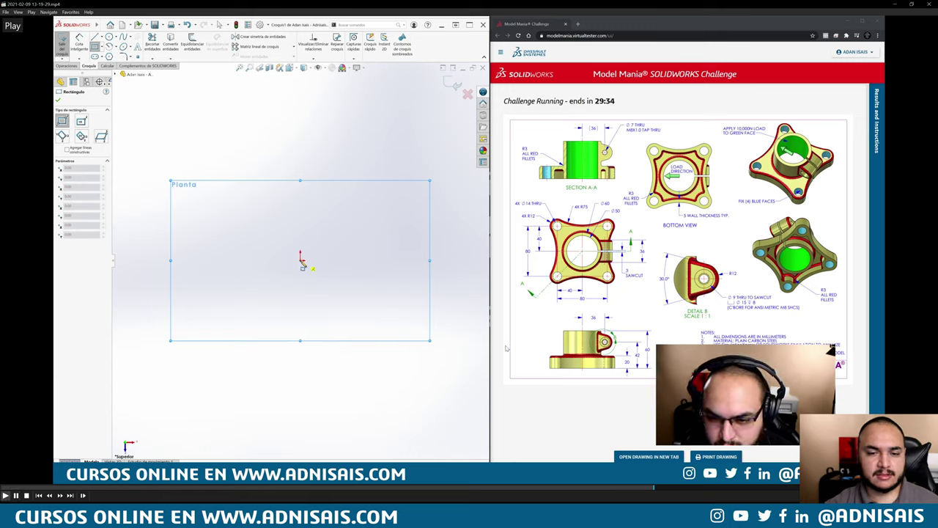
# Draw a base line from the origin, an upright line, and a tangent arc ending on the centreline
pyautogui.press('l')
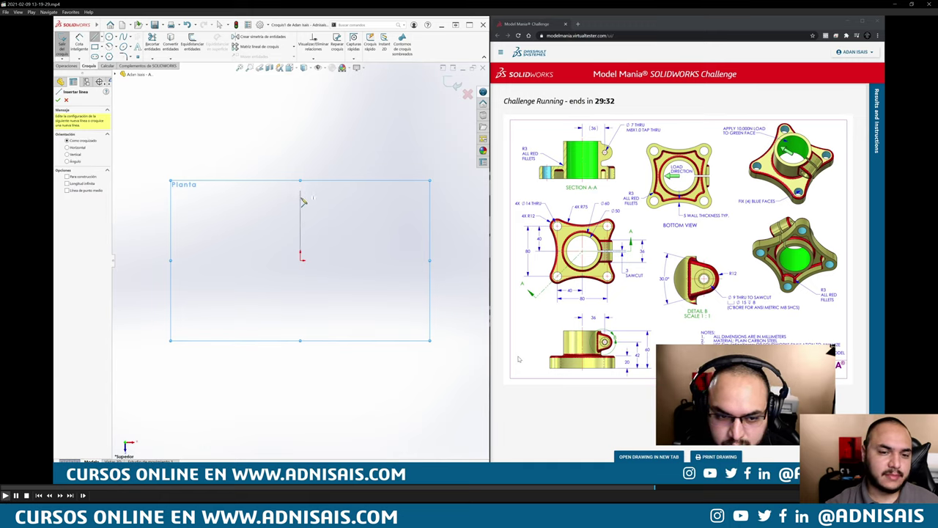
pyautogui.click(251, 261)
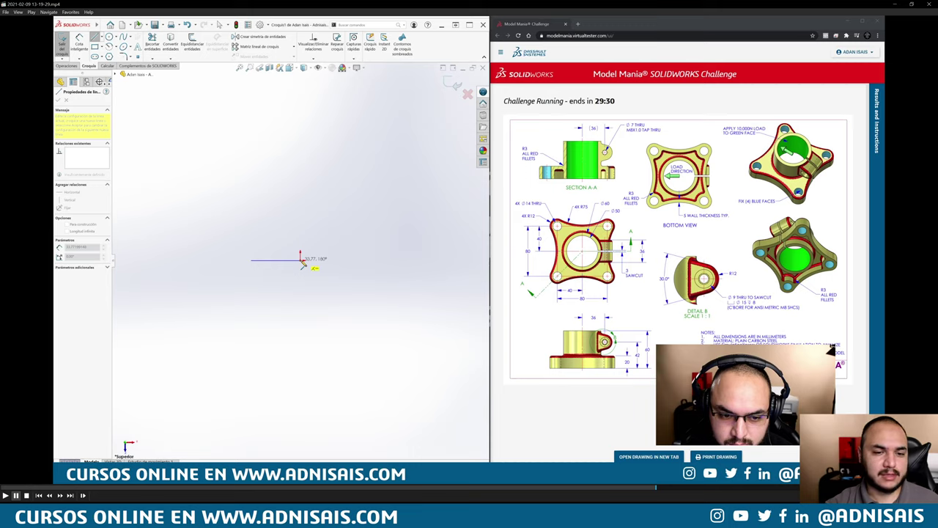
pyautogui.press('space')
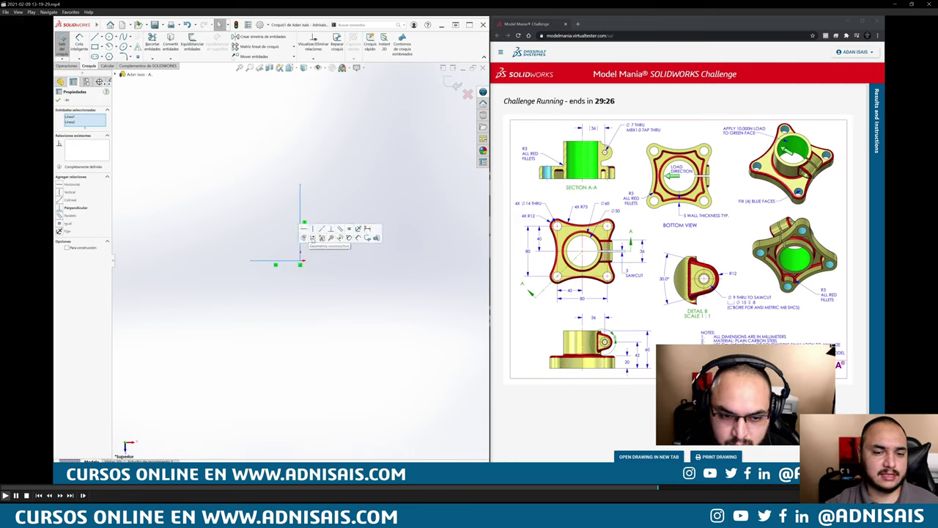
pyautogui.press('space')
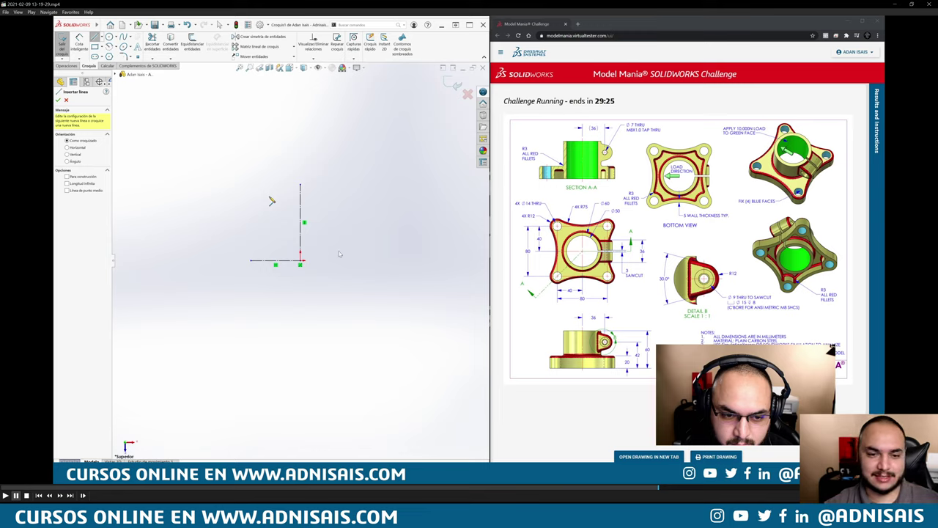
pyautogui.press('space')
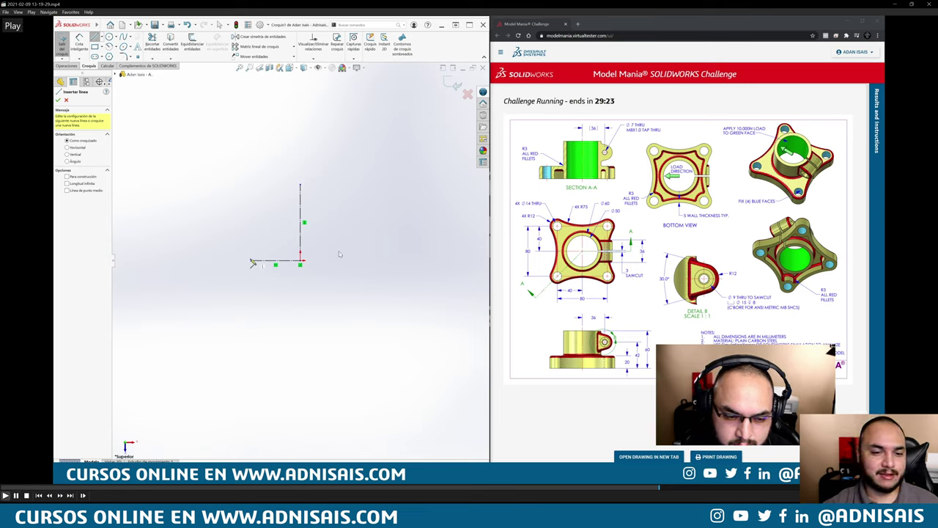
pyautogui.press('space')
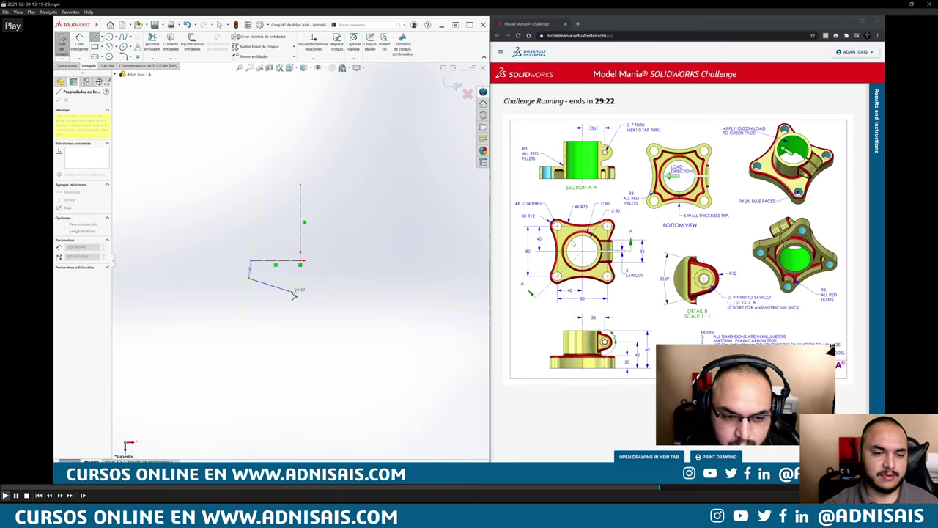
pyautogui.press('a')
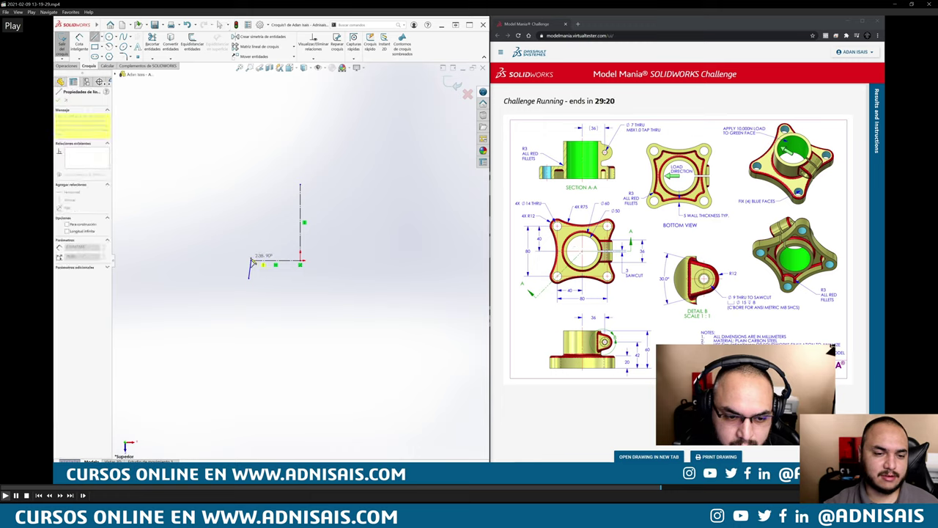
pyautogui.click(253, 206)
pyautogui.press('a')
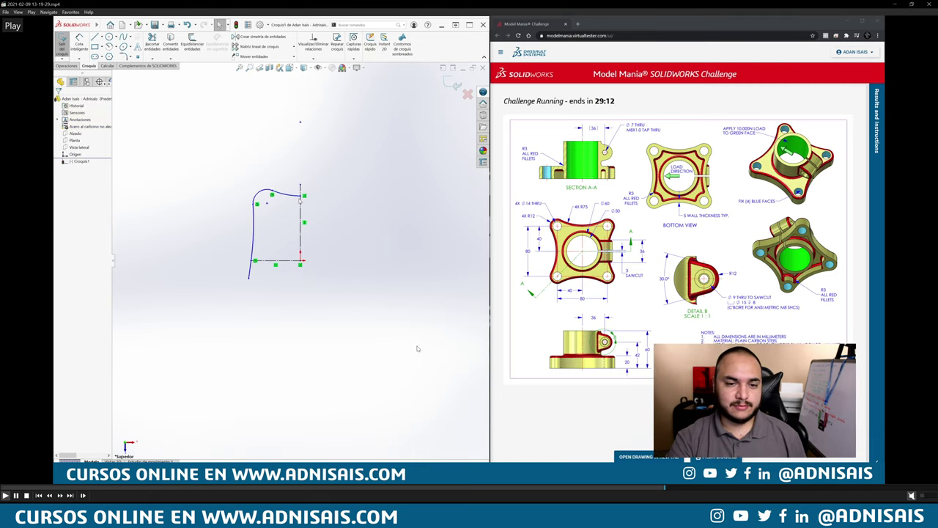
# Add Coincident relations tying the base line, left upright and rounded top to the vertical centreline
pyautogui.press('space')
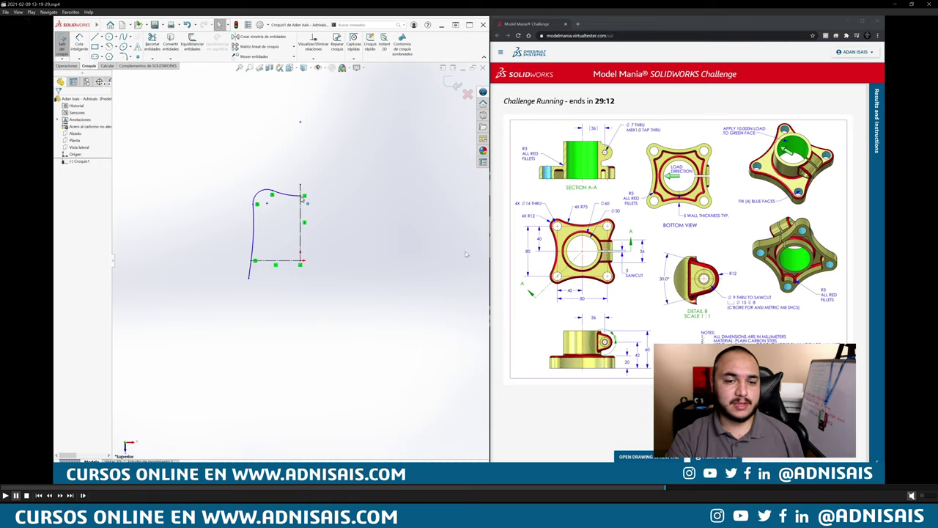
pyautogui.press('space')
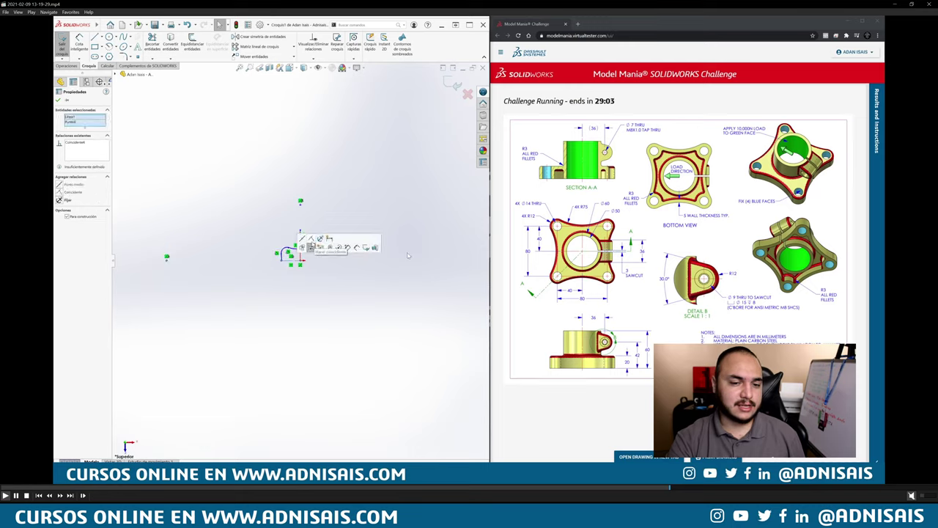
pyautogui.press('space')
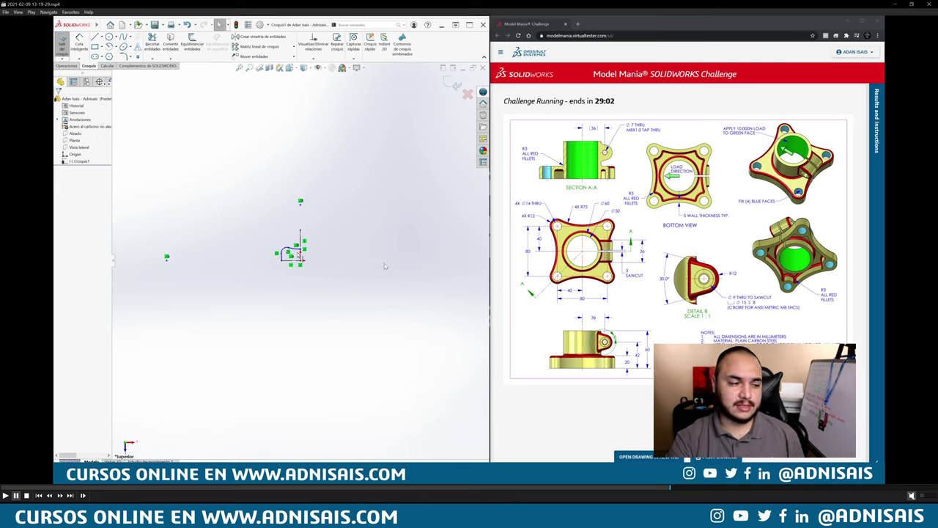
pyautogui.press('space')
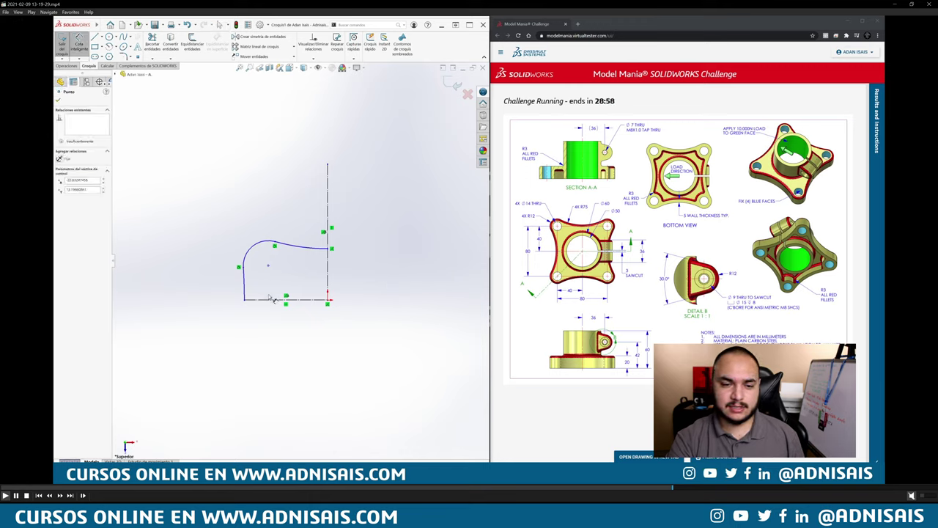
# Dimension the profile with R12 and R75 arcs, an 80 width and an 80 height
pyautogui.press('space')
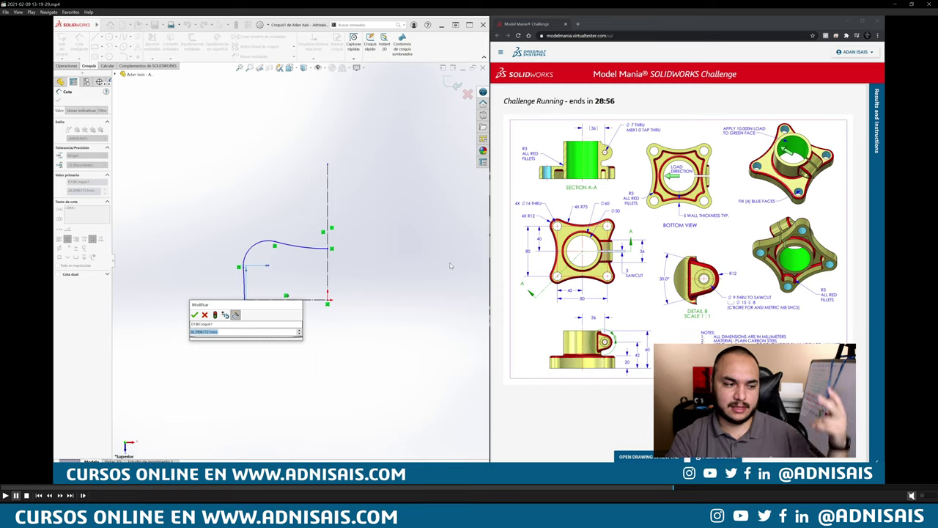
pyautogui.press('space')
pyautogui.press('space')
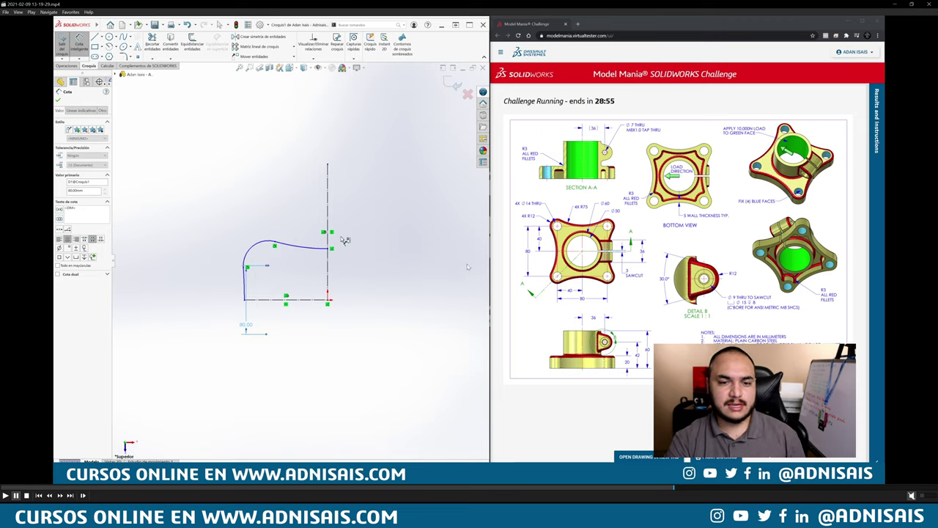
pyautogui.press('space')
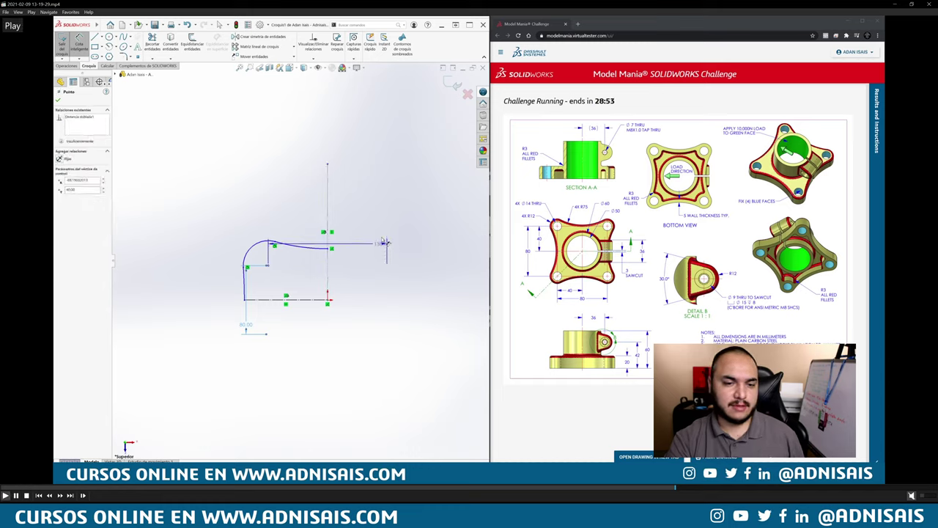
pyautogui.press('space')
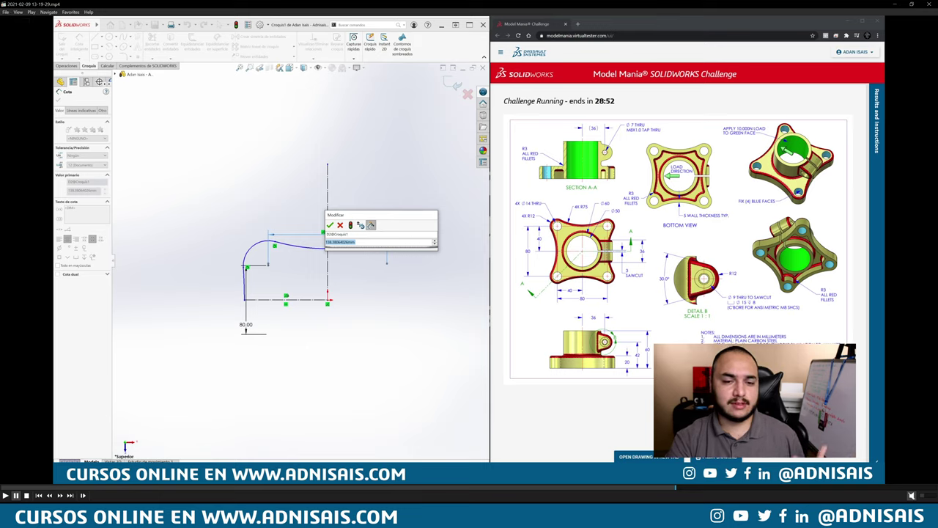
pyautogui.press('space')
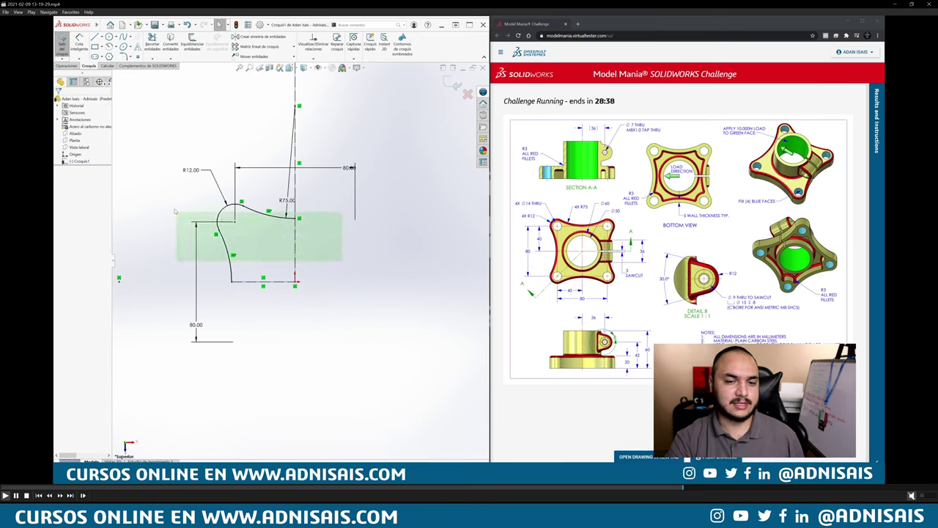
pyautogui.press('space')
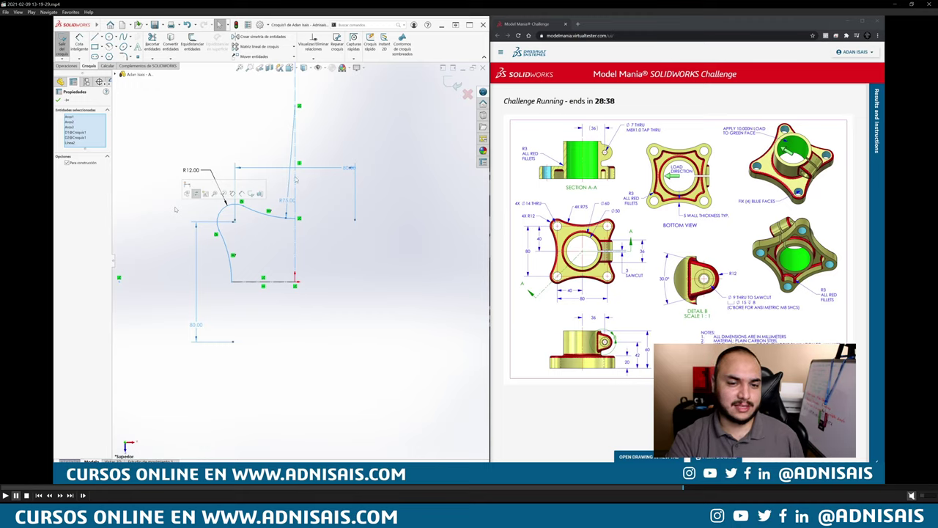
# Mirror the arcs across each centreline into a closed outline with four rounded corners and concave sides
pyautogui.press('space')
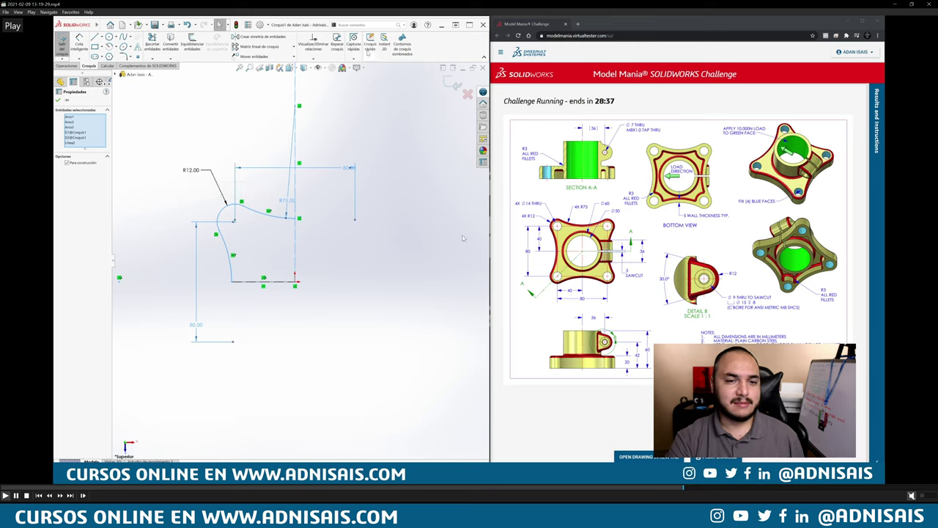
pyautogui.press('space')
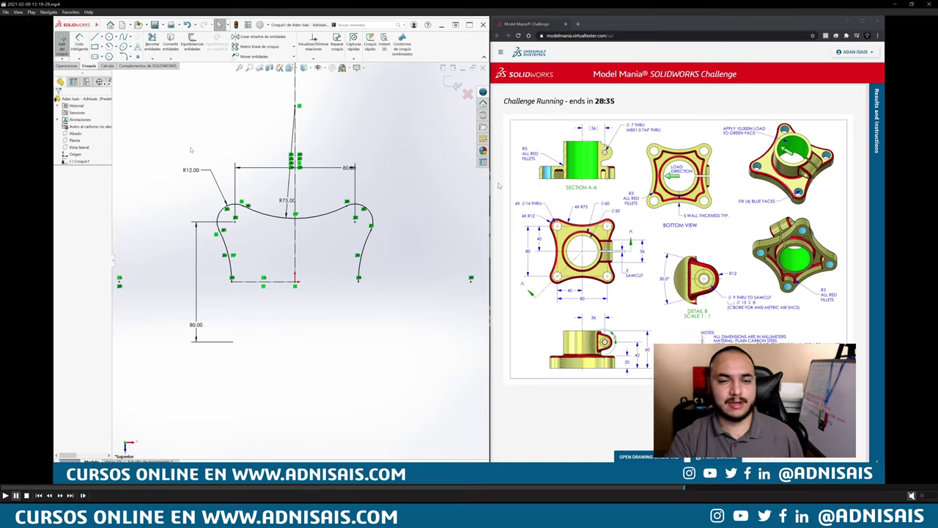
pyautogui.press('space')
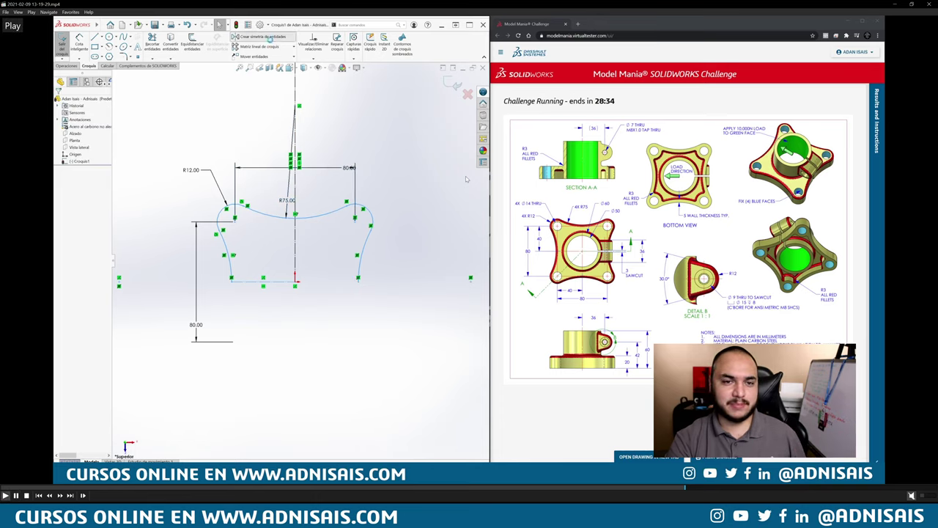
pyautogui.press('space')
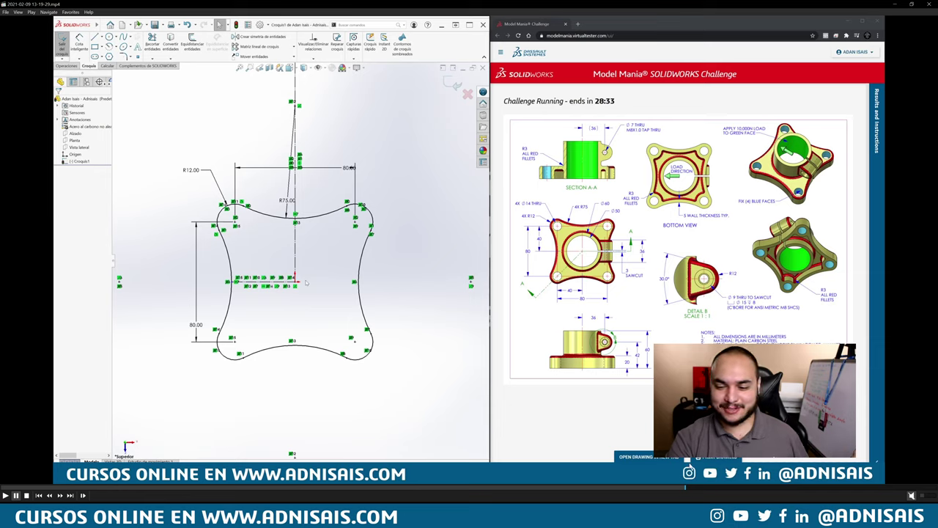
pyautogui.click(681, 488)
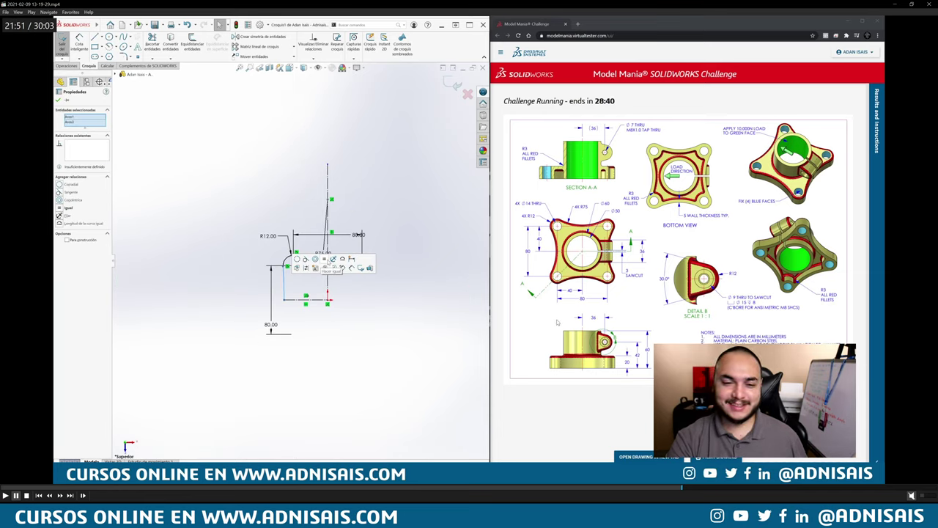
pyautogui.press('space')
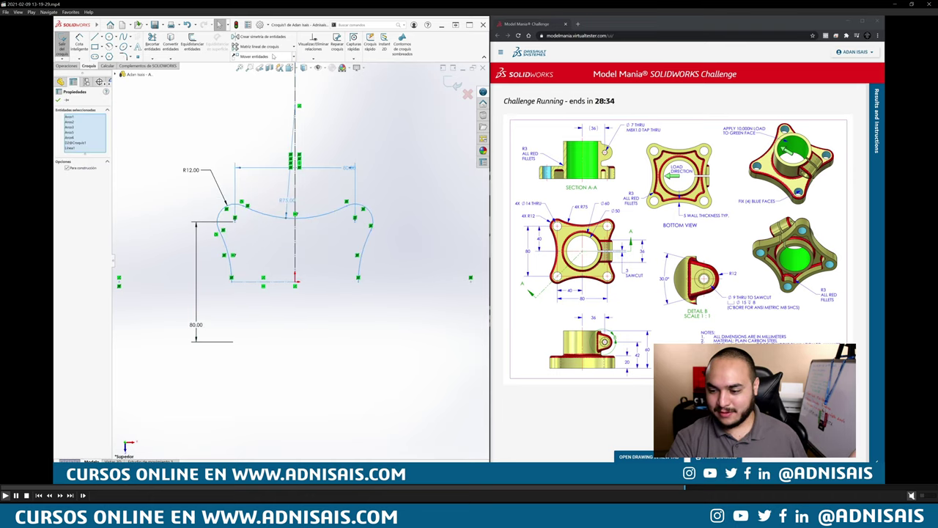
pyautogui.press('space')
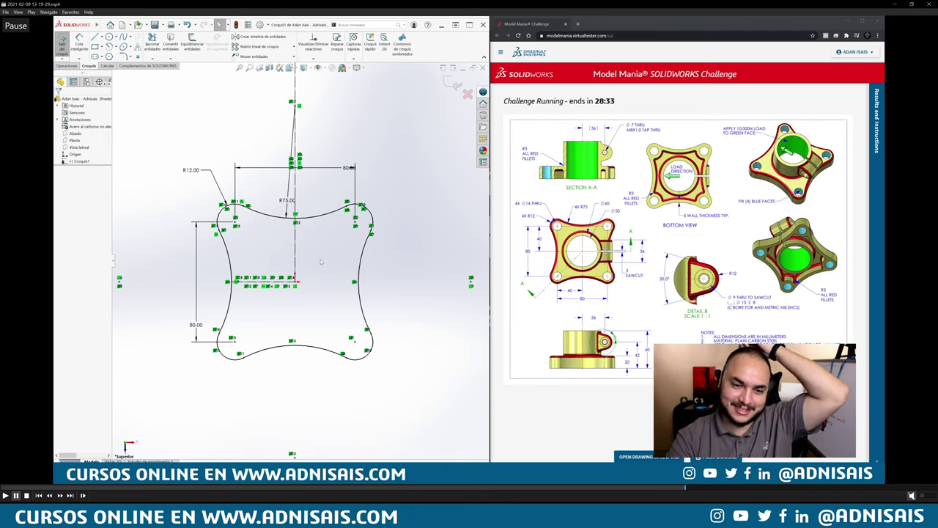
# Extrude the four-lobed sketch as Saliente-Extruir1 to form the solid base plate
pyautogui.press('space')
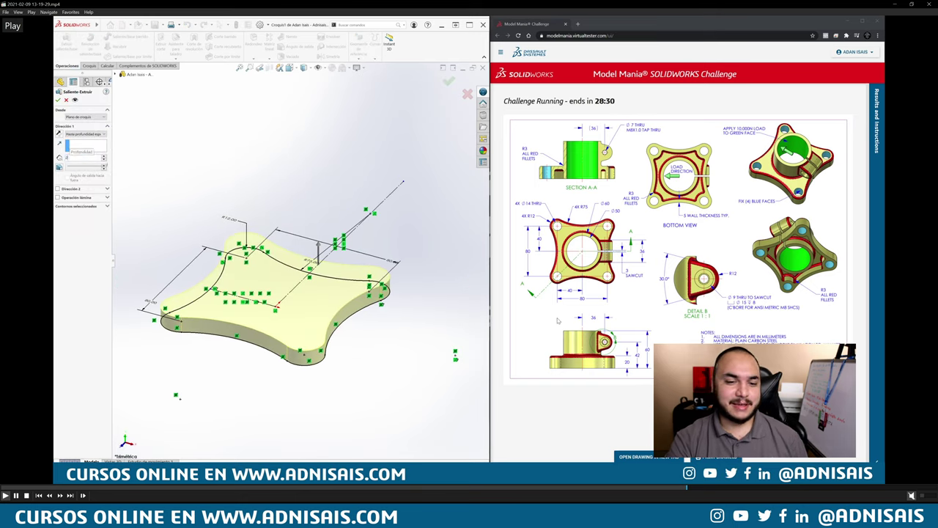
pyautogui.press('space')
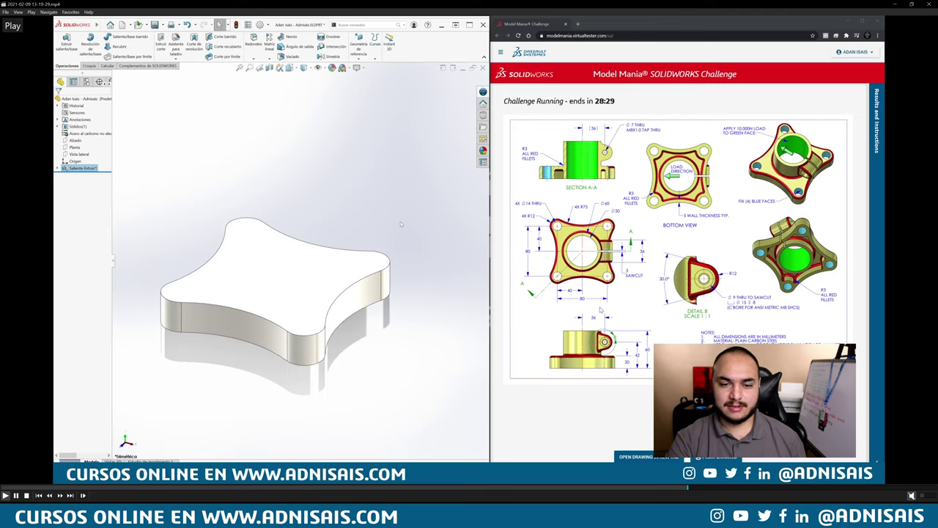
pyautogui.press('space')
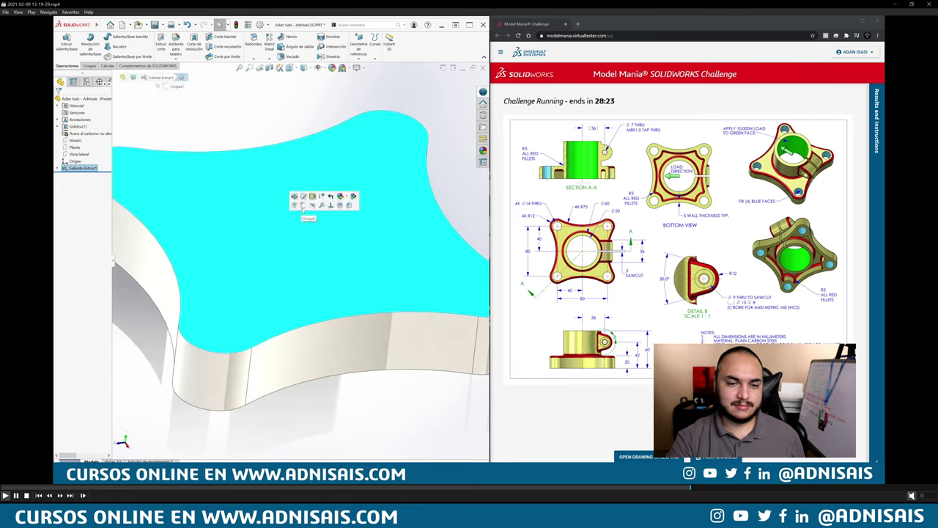
# Pause the tutorial video at the step for the circle on the top face
pyautogui.press('space')
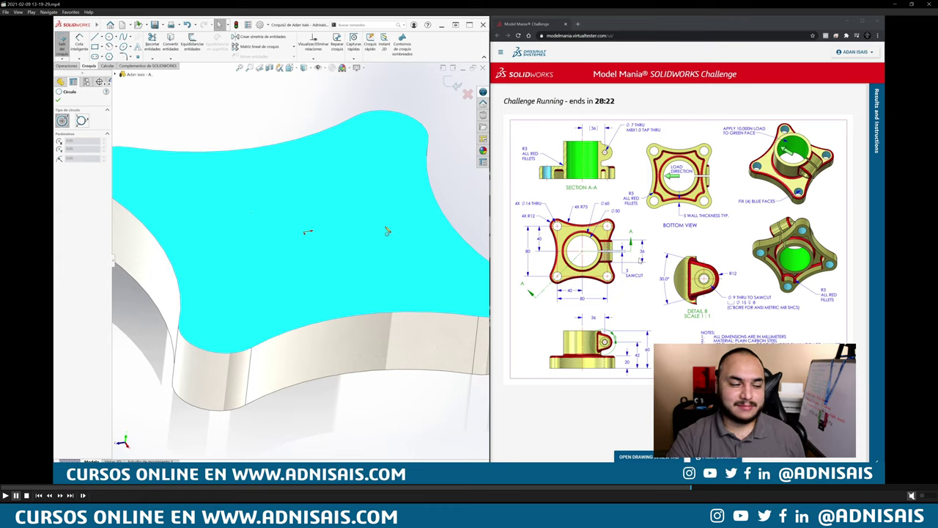
pyautogui.press('space')
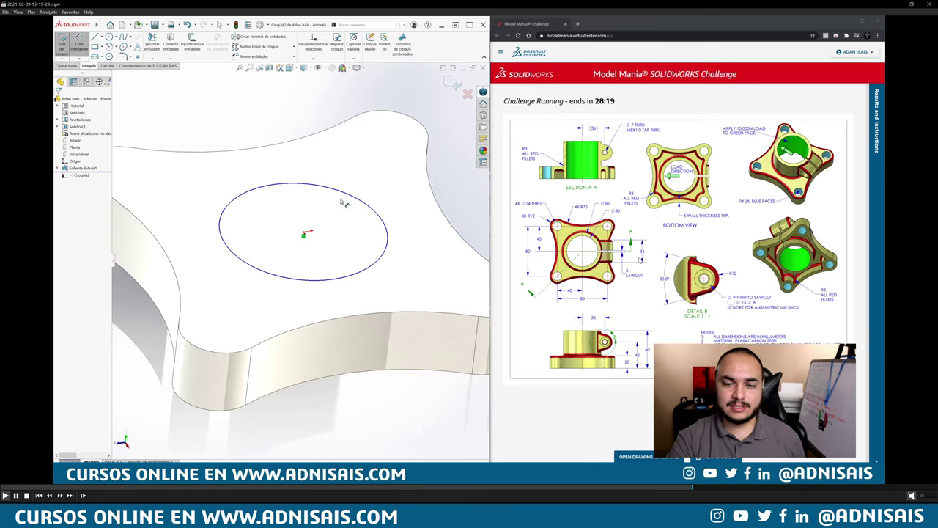
pyautogui.press('space')
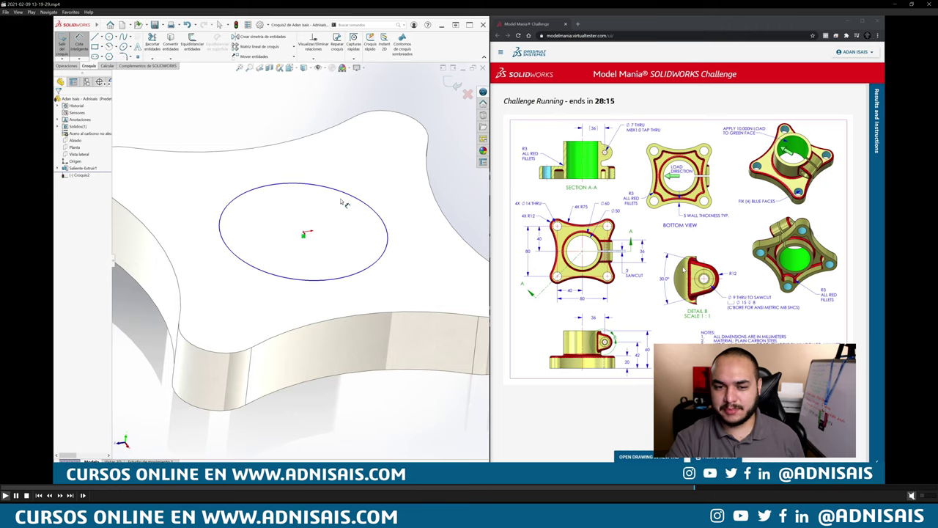
# Dimension the centred circle's diameter to 60 mm and finish the sketch
pyautogui.moveTo(356, 193); pyautogui.dragTo(377, 176)
pyautogui.click(377, 176)
pyautogui.write('60')
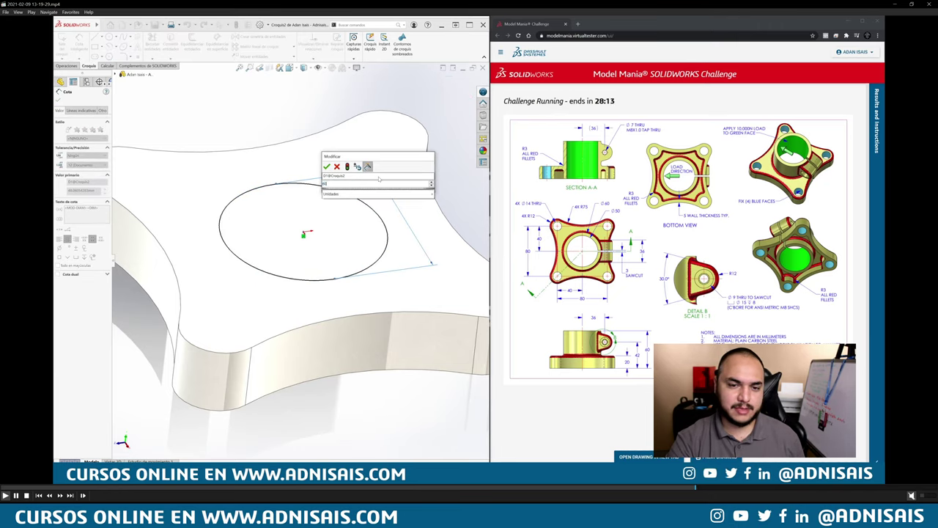
pyautogui.press('Return')
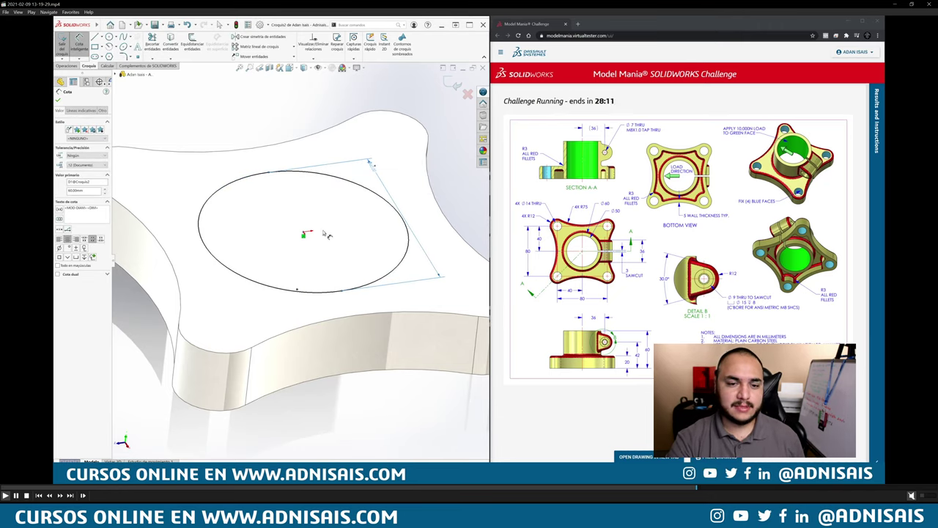
pyautogui.moveTo(312, 236); pyautogui.dragTo(379, 225, button='right')
pyautogui.press('Escape')
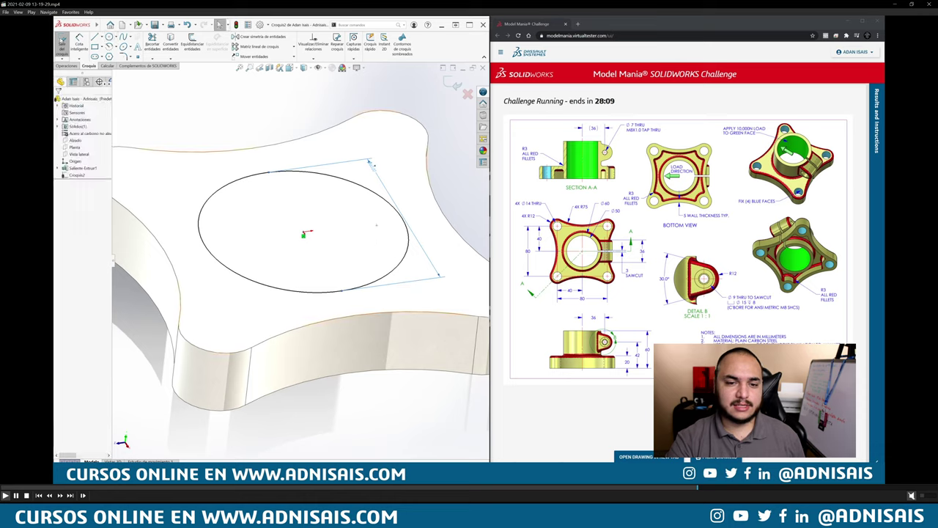
# Switch to the Features tools and resume the tutorial for the cylindrical boss extrusion
pyautogui.click(67, 66)
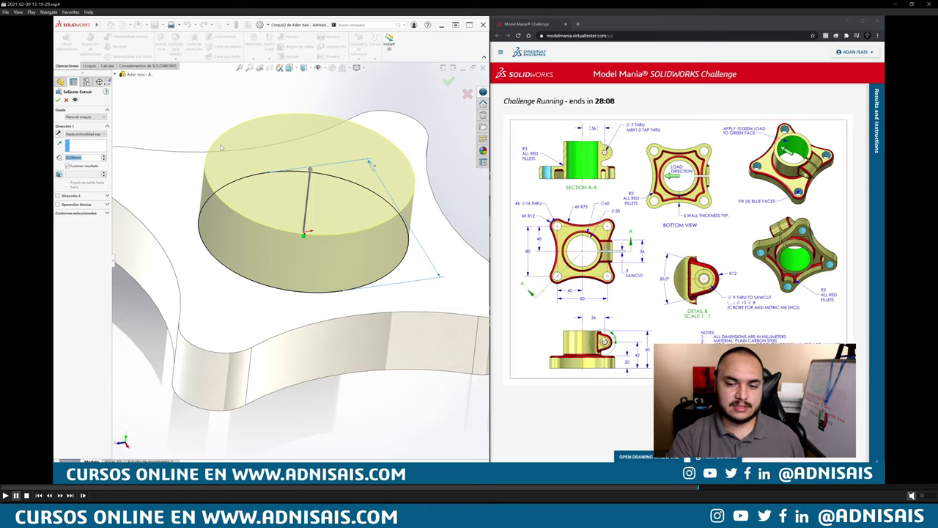
pyautogui.press('space')
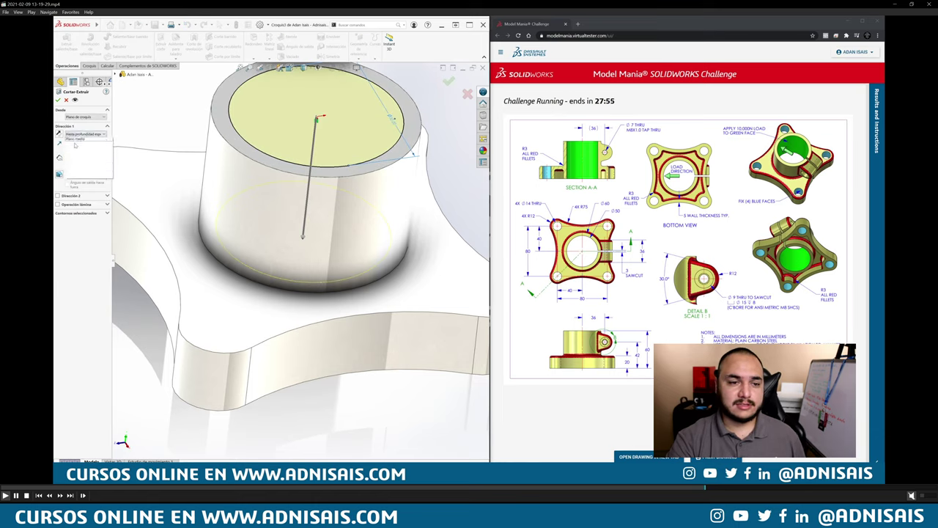
# Pause the tutorial at the Through All cut that hollows the boss
pyautogui.click(644, 300)
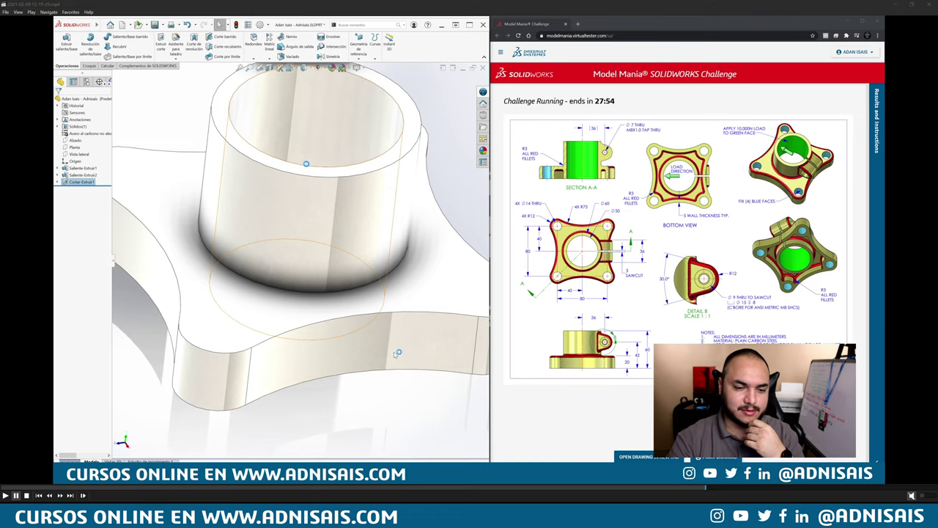
# Orbit the flange over so its flat underside faces the viewer
pyautogui.press('f')
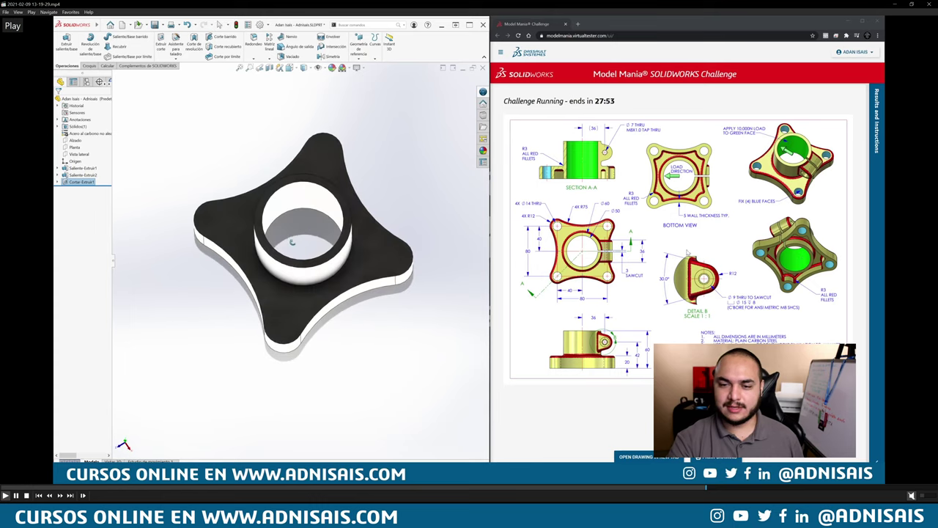
pyautogui.press('space')
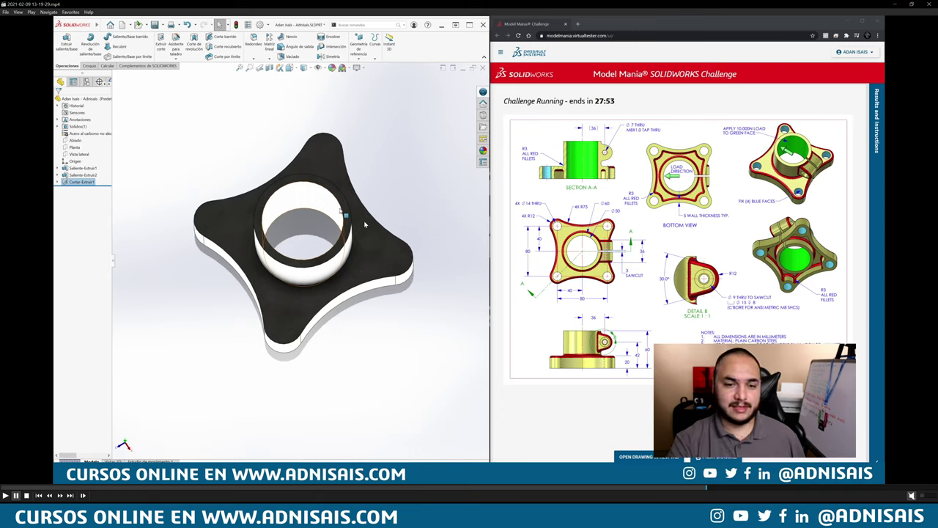
pyautogui.moveTo(430, 232); pyautogui.dragTo(451, 247, button='middle')
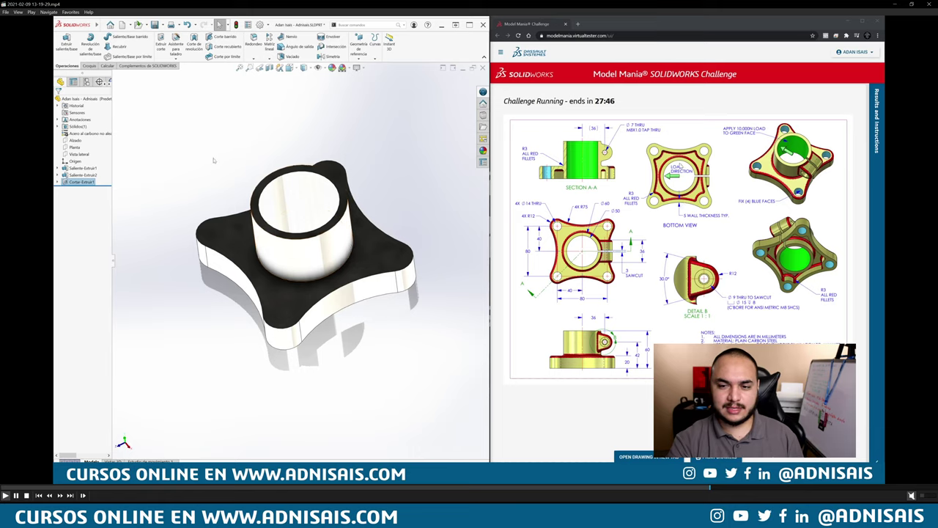
pyautogui.moveTo(307, 219)
pyautogui.mouseDown(button='middle')
pyautogui.moveTo(271, 226)
pyautogui.moveTo(206, 141)
pyautogui.mouseUp(button='middle')
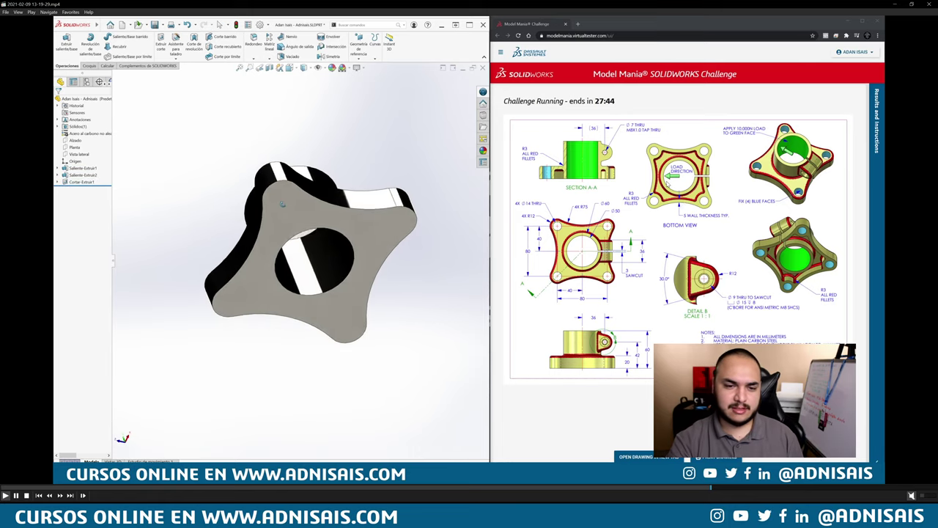
# Shell the part 5 mm thick, removing the bottom face and giving the cylinder face its own thickness
pyautogui.click(300, 56)
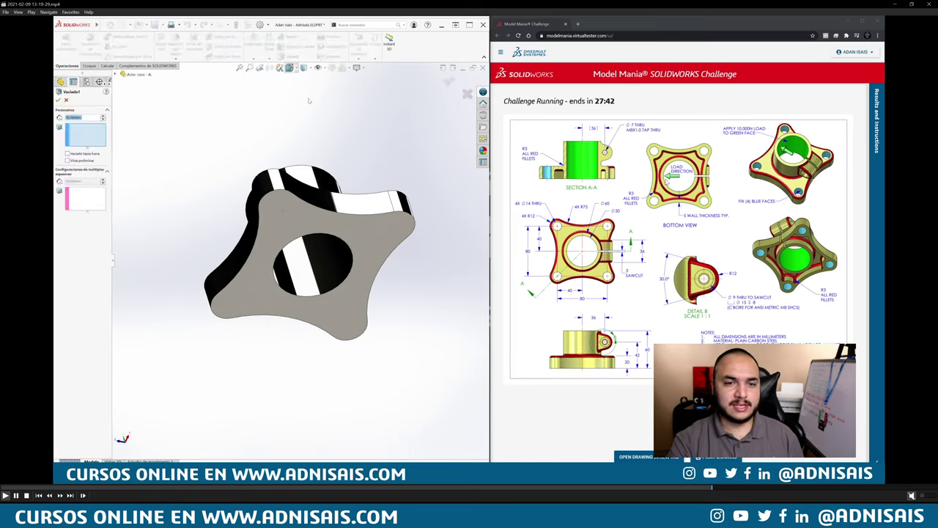
pyautogui.write('5')
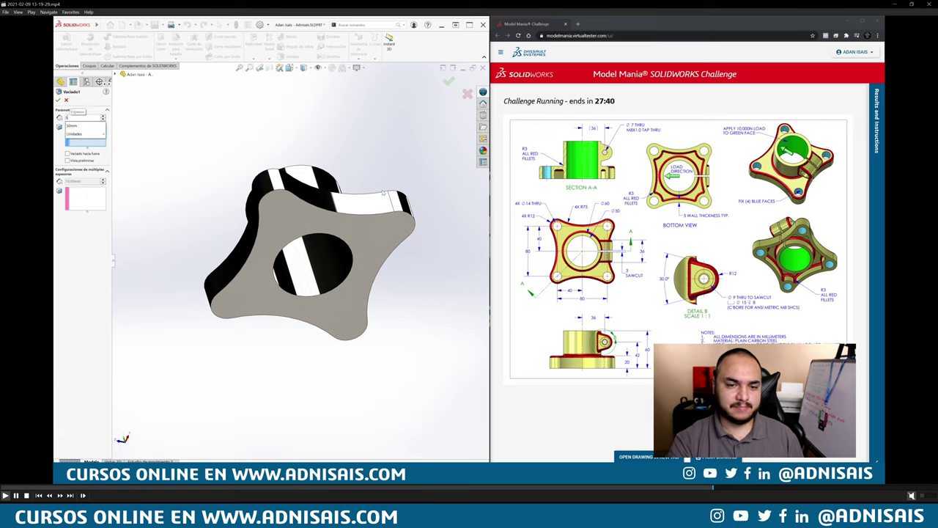
pyautogui.click(401, 249)
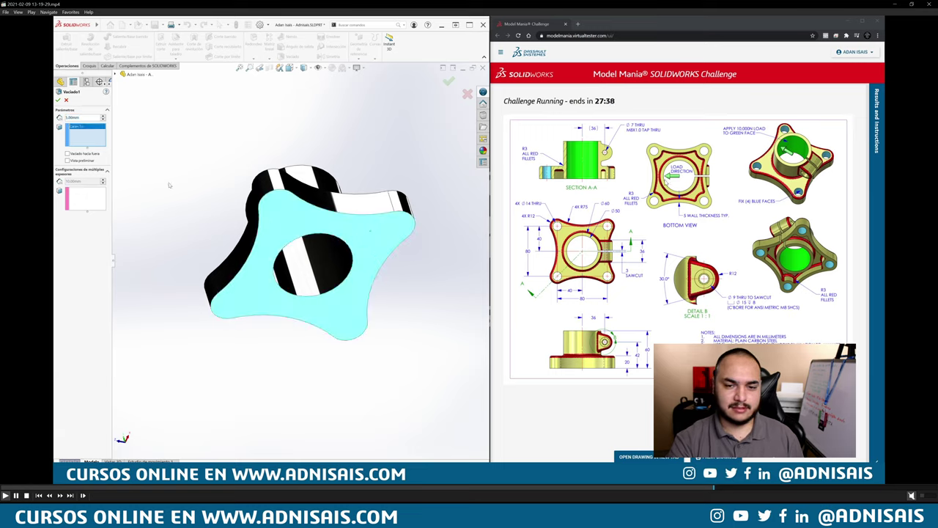
pyautogui.click(82, 199)
pyautogui.moveTo(219, 278); pyautogui.dragTo(257, 235, button='middle')
pyautogui.click(258, 224)
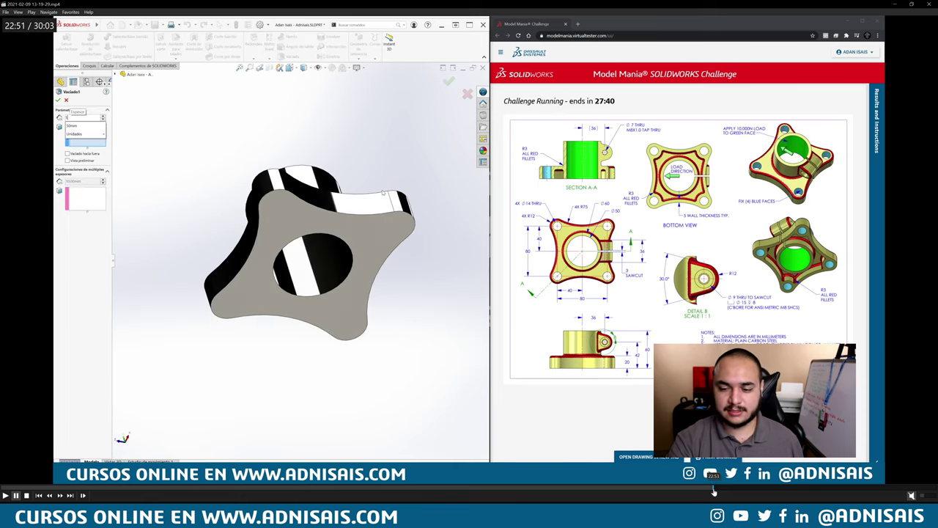
# Step through the tutorial video to check the shell result
pyautogui.press('Right')
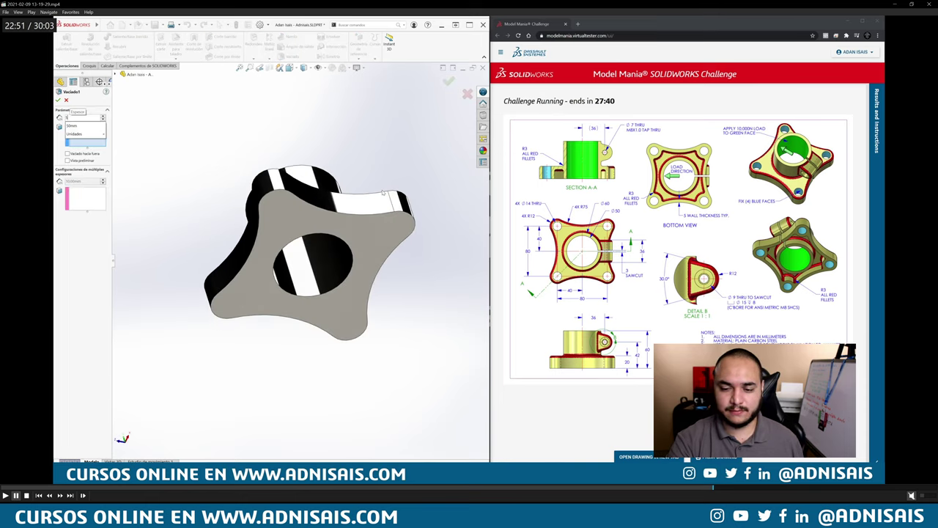
pyautogui.press('space')
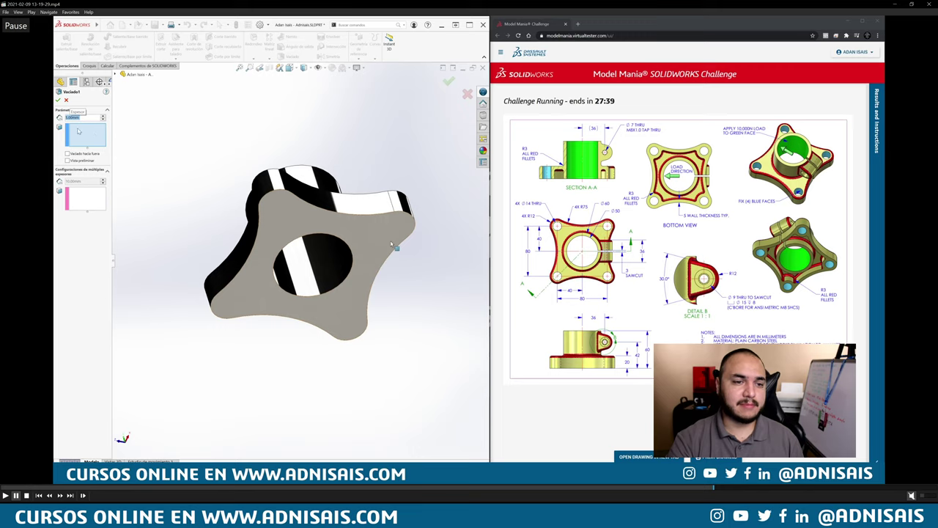
pyautogui.press('space')
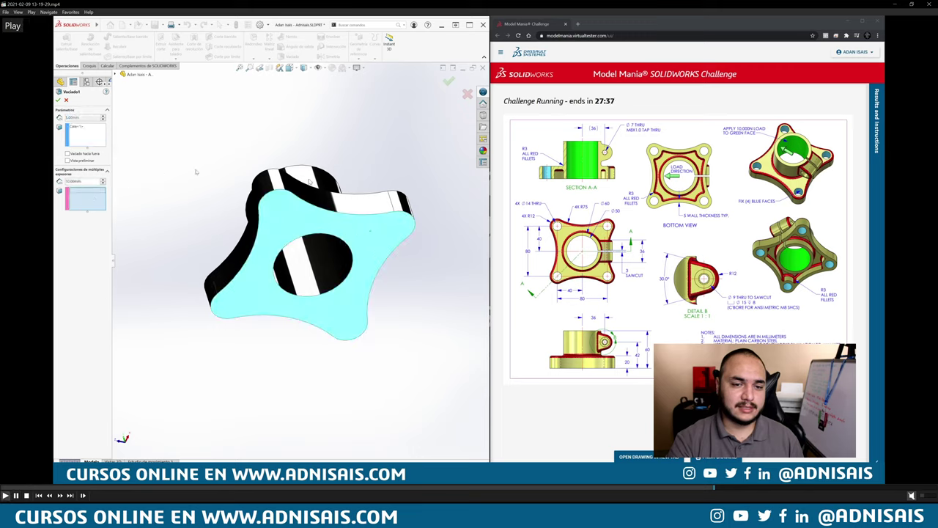
pyautogui.press('space')
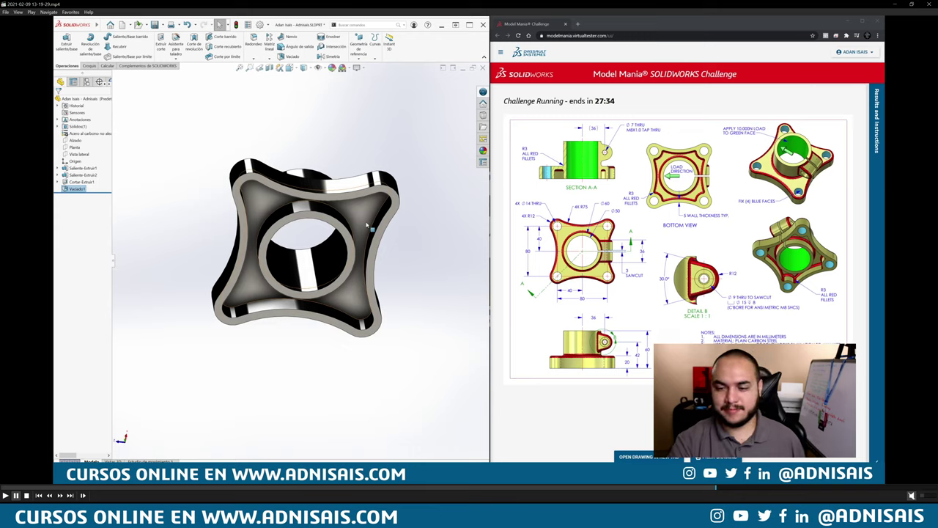
# Play and pause the tutorial while following the lug profile of two lines and an arc on the Front plane
pyautogui.press('space')
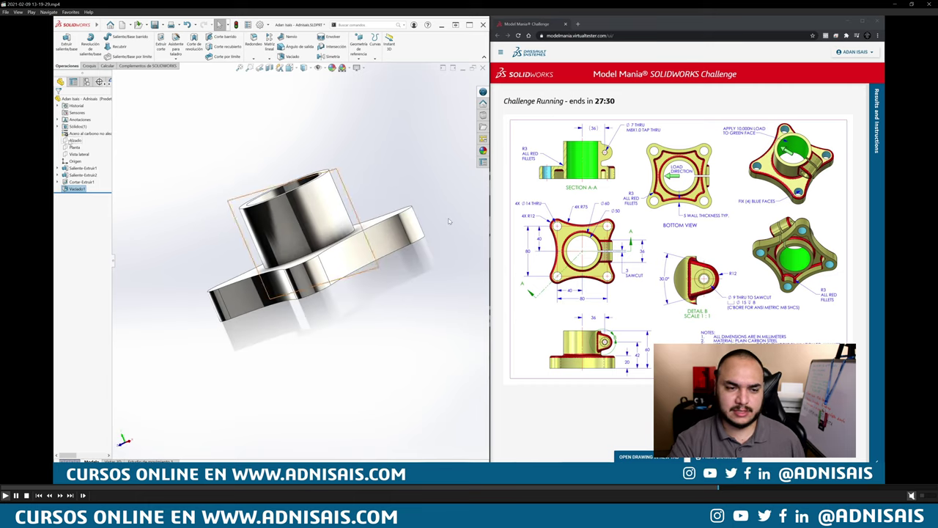
pyautogui.press('space')
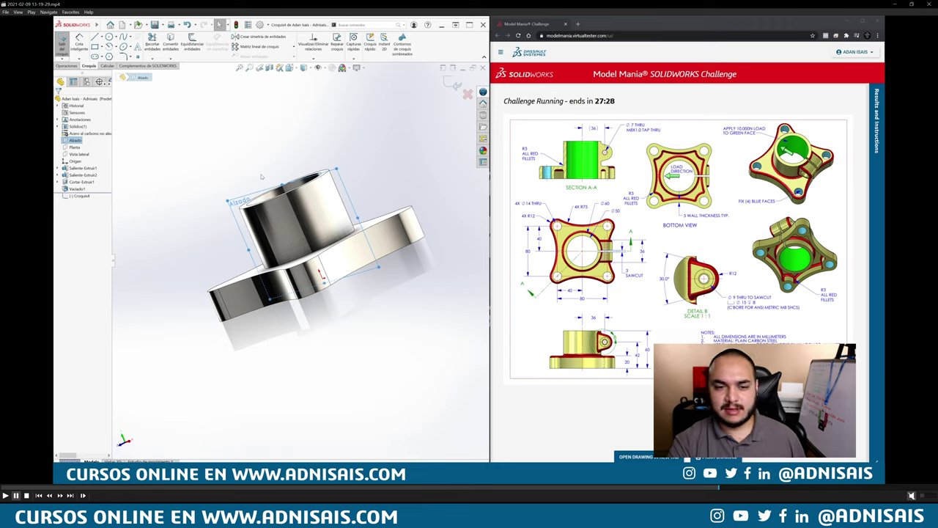
pyautogui.press('space')
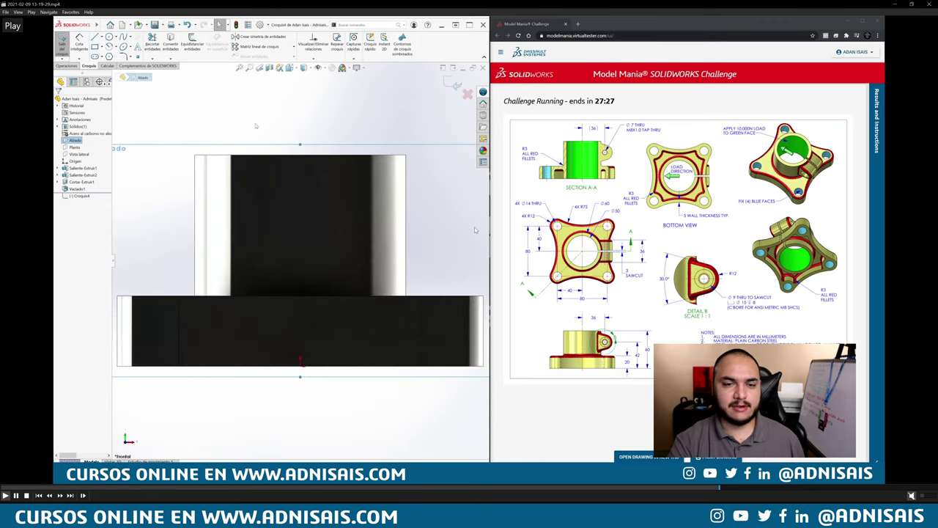
pyautogui.press('space')
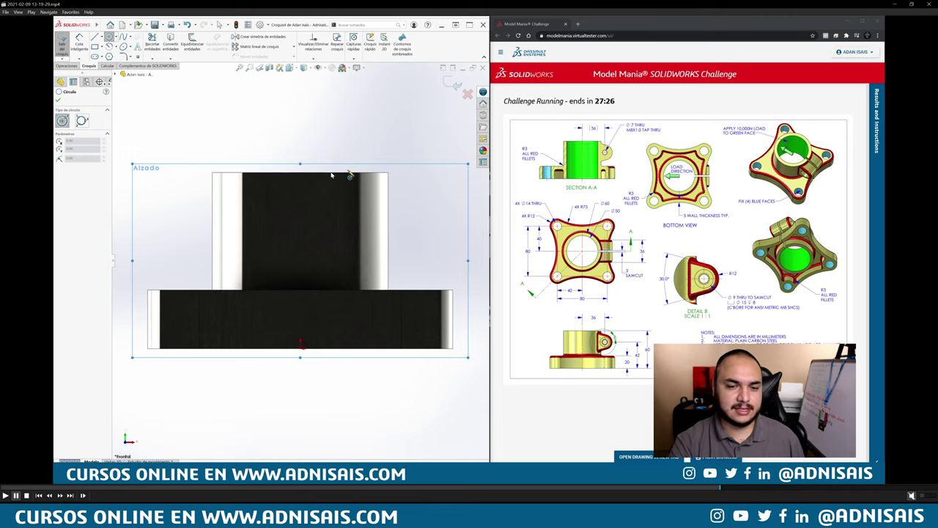
pyautogui.press('space')
pyautogui.press('space')
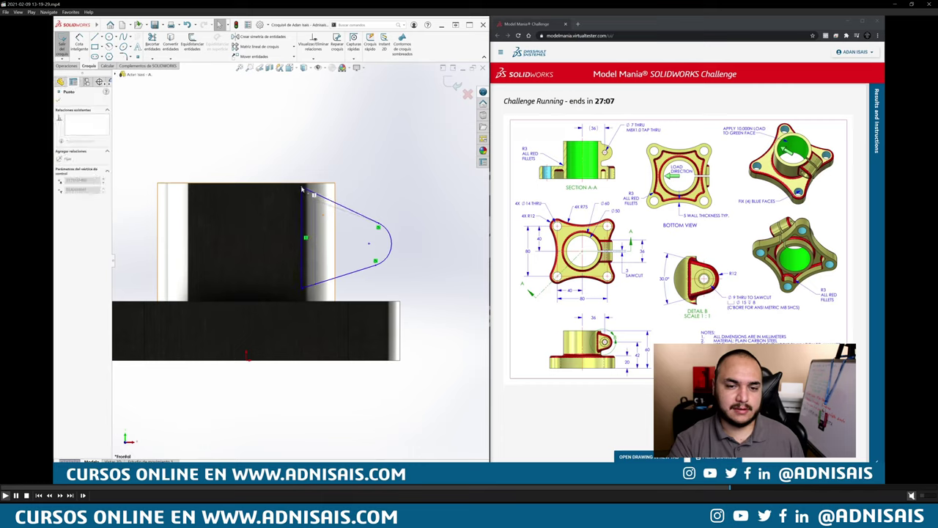
# Follow the tutorial through the R12 arc, 30° angle and 42 mm height dimensions
pyautogui.press('space')
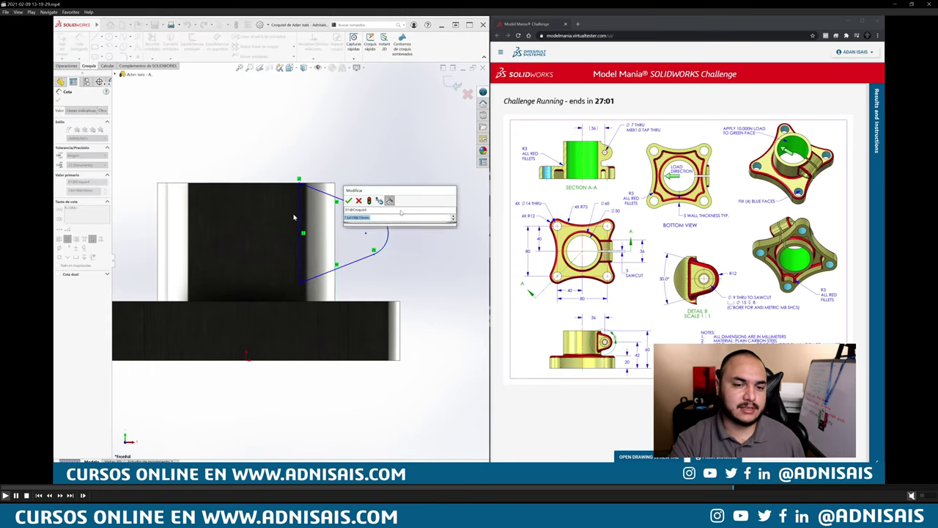
pyautogui.press('space')
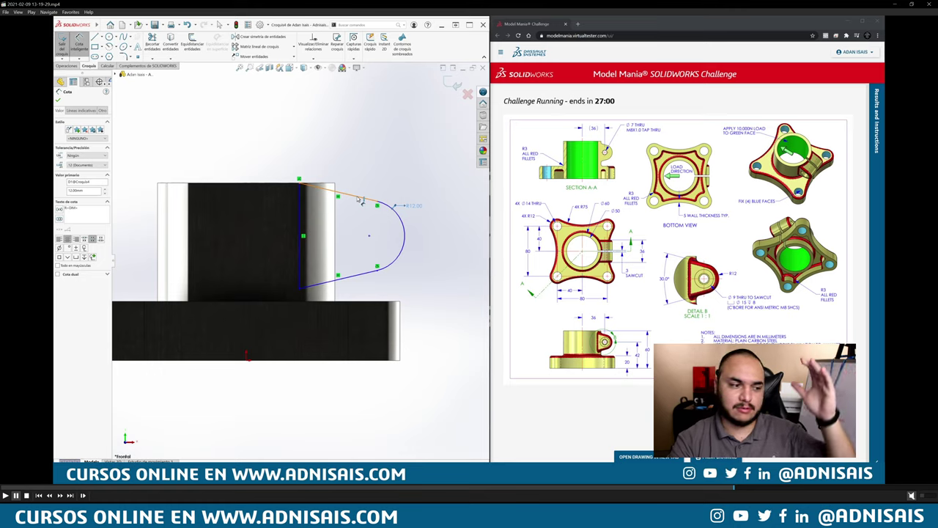
pyautogui.click(492, 274)
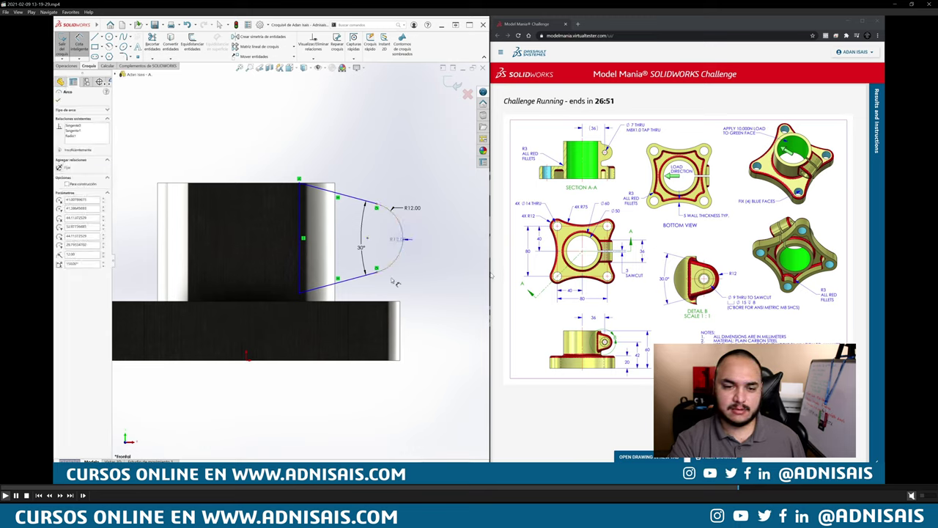
pyautogui.press('space')
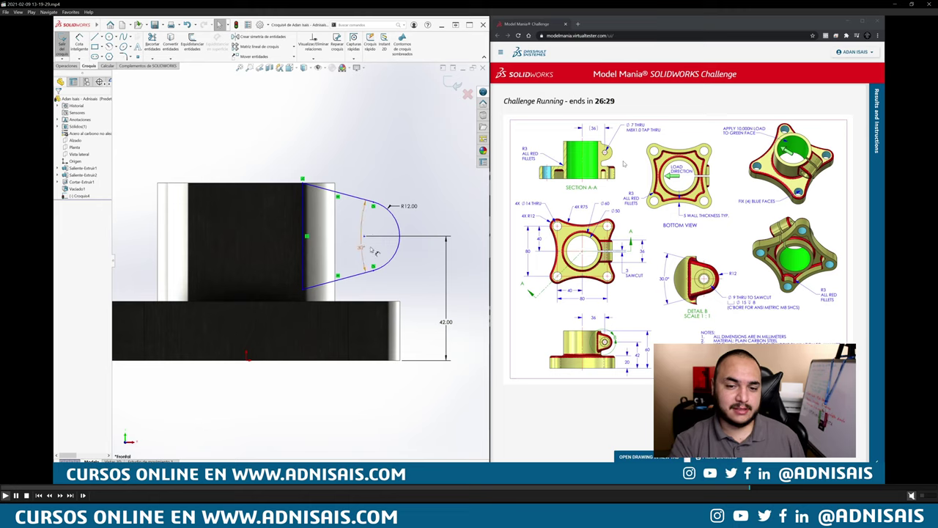
# Pause the tutorial to study the lug sketch with its Ø7 hole and 36 mm offset
pyautogui.press('space')
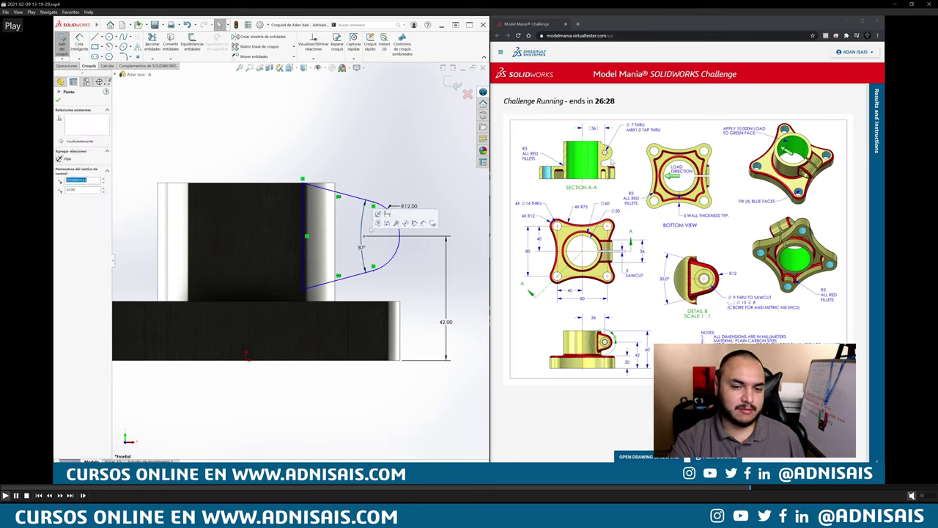
pyautogui.press('space')
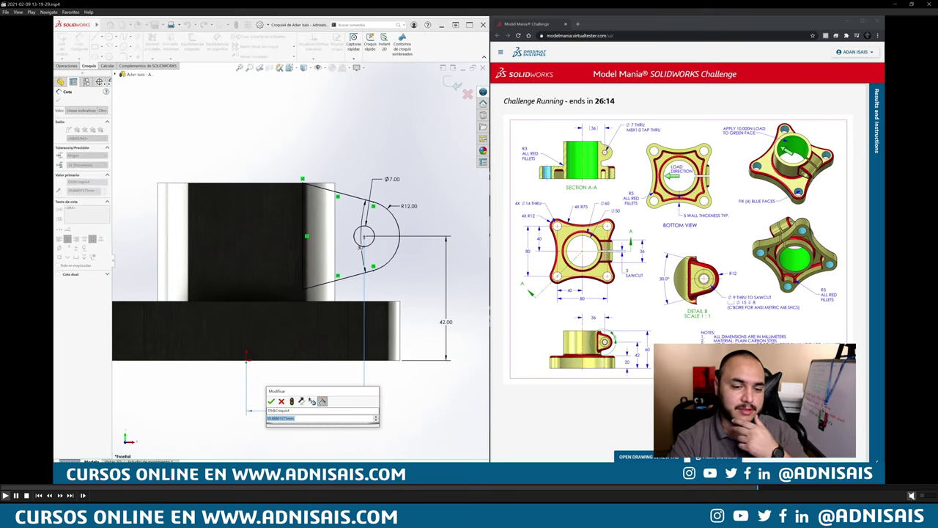
pyautogui.press('space')
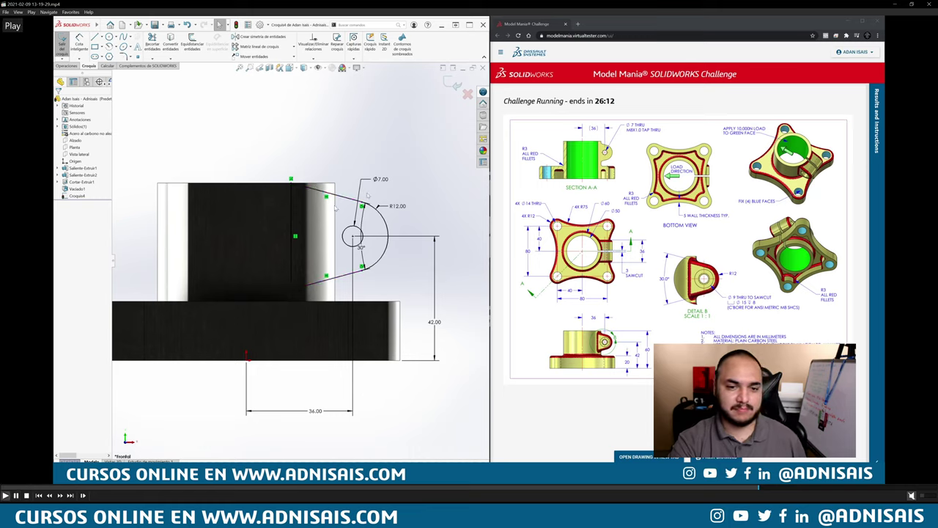
pyautogui.scroll(-3, 286, 189)
pyautogui.hotkey('ctrl', '7')
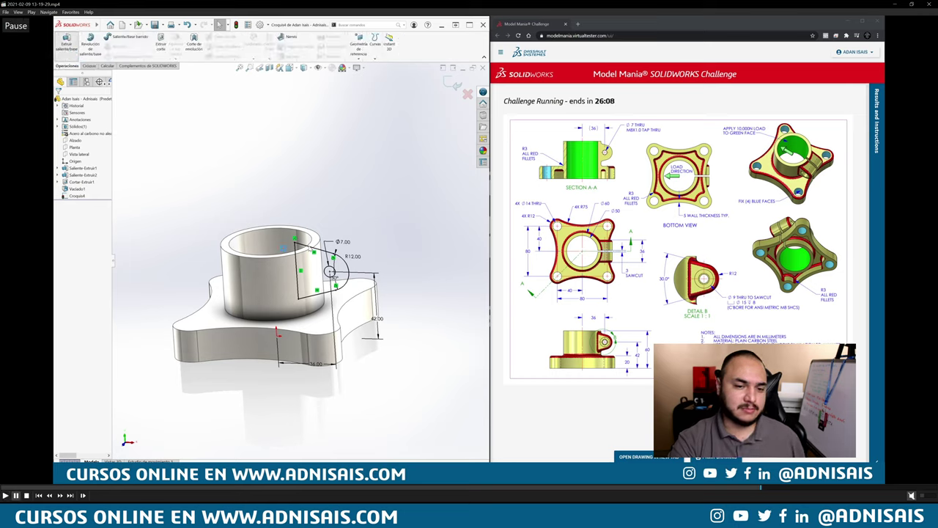
# Step through the tutorial's Extruded Boss preview for the lug
pyautogui.press('space')
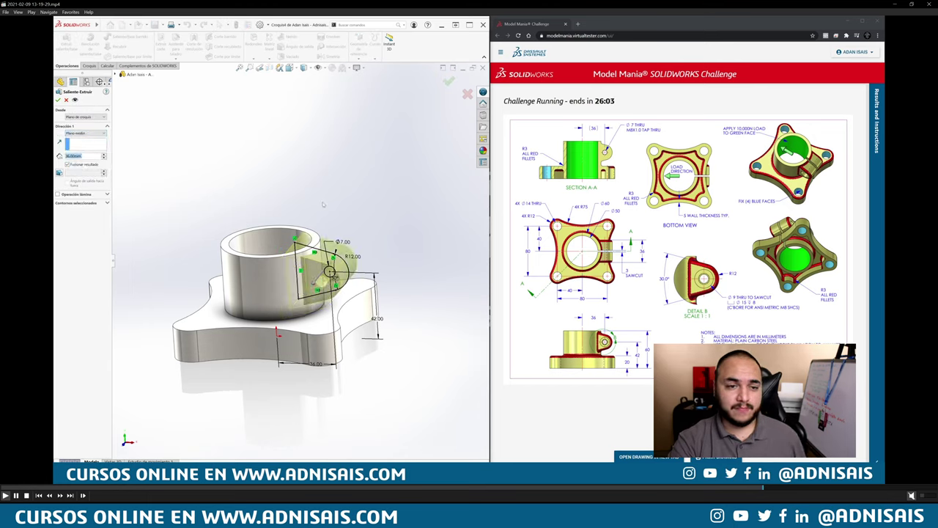
pyautogui.press('space')
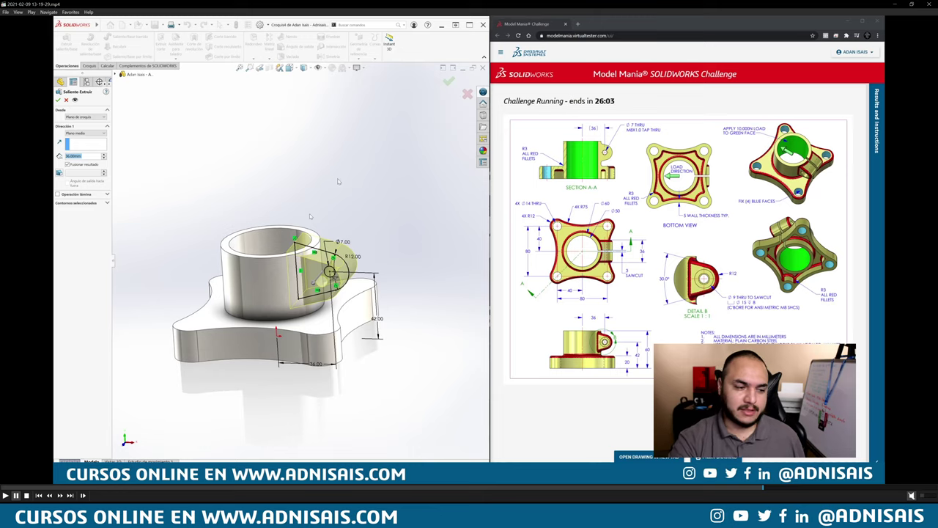
pyautogui.press('Return')
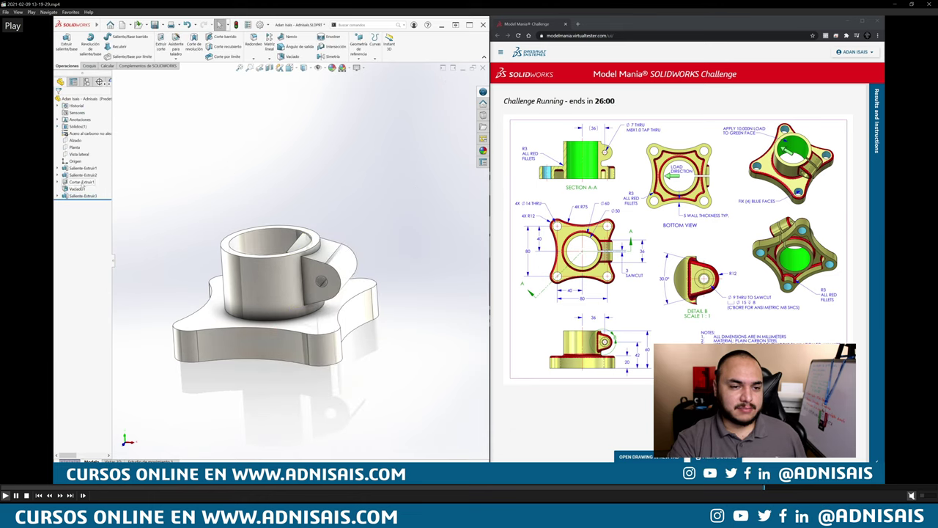
pyautogui.press('space')
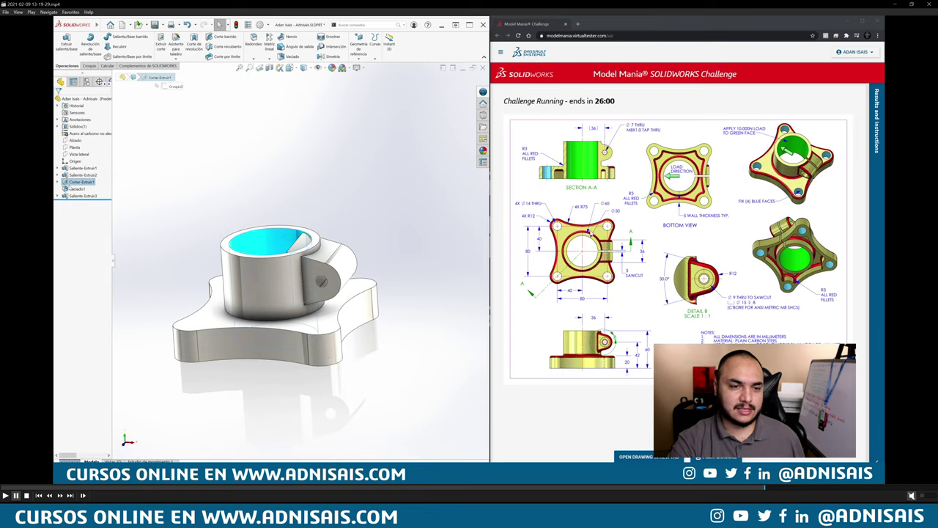
pyautogui.press('space')
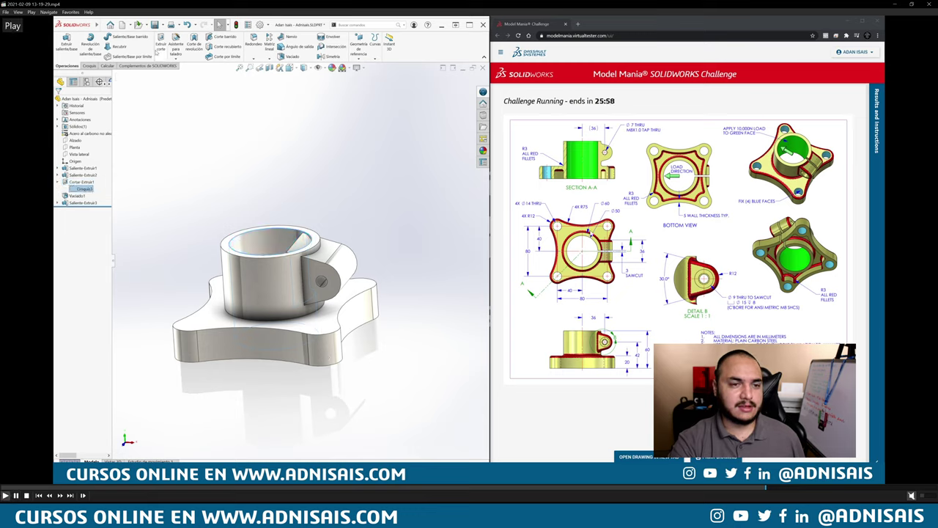
# Start a Cut-Extrude from the next sketch to clear the bore through the lug
pyautogui.click(156, 51)
pyautogui.click(82, 134)
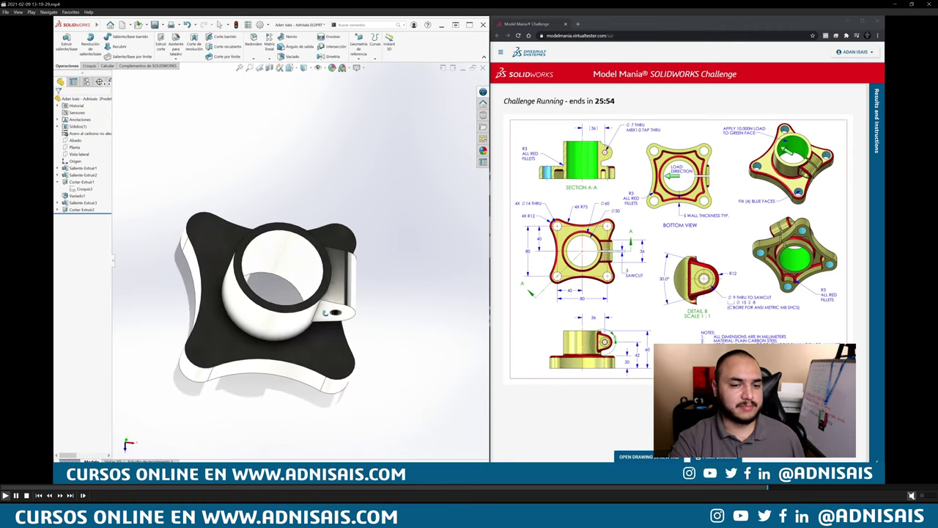
pyautogui.press('space')
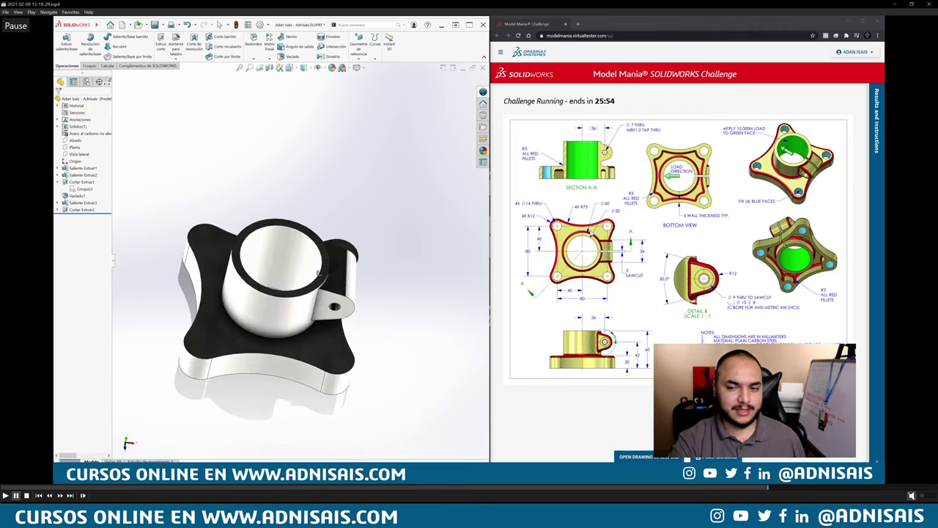
# Follow the tutorial through the sawcut rectangle sketch and its through-all cut
pyautogui.press('space')
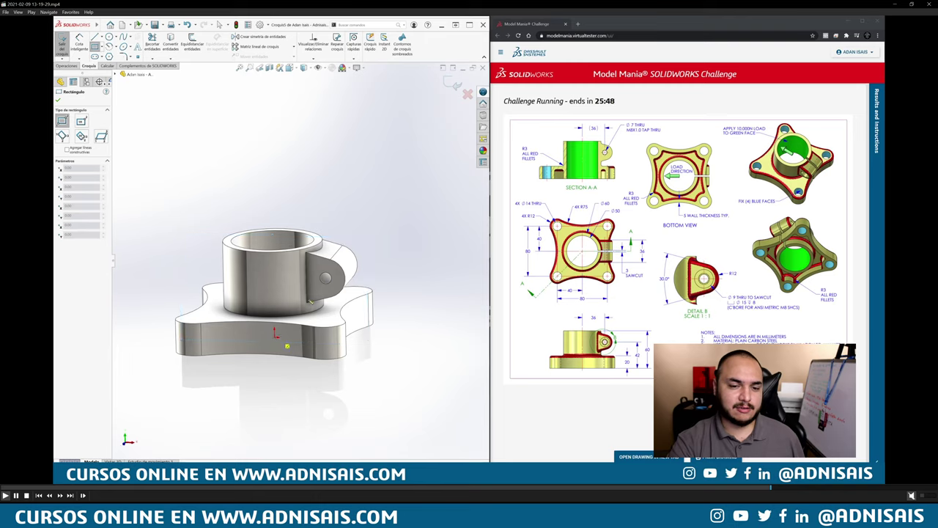
pyautogui.press('space')
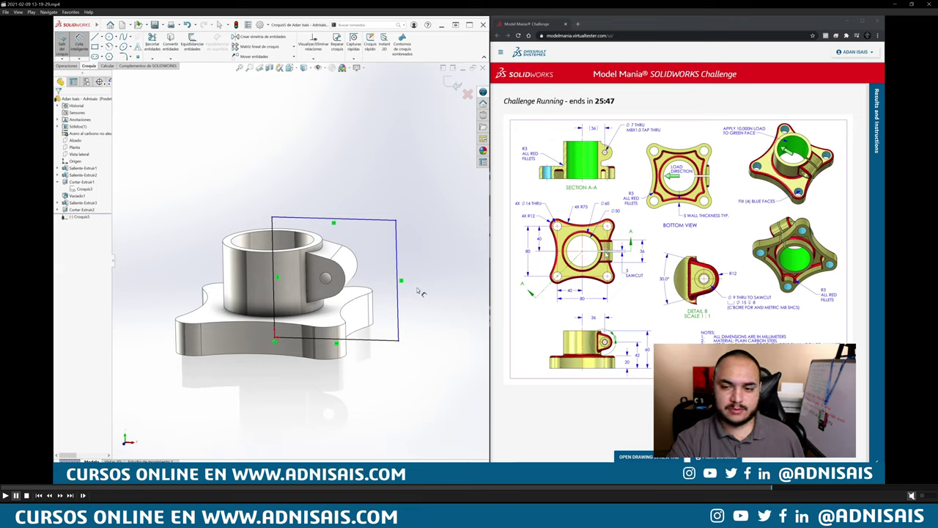
pyautogui.press('space')
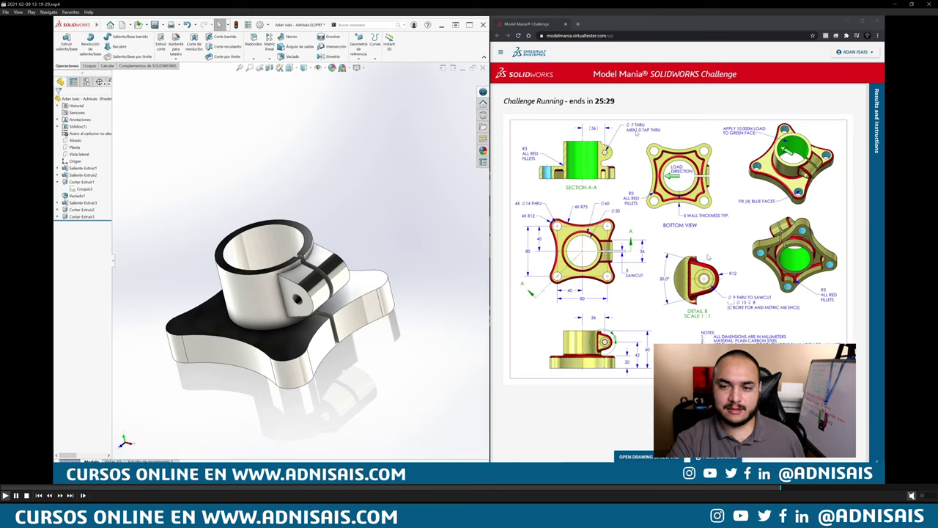
pyautogui.press('space')
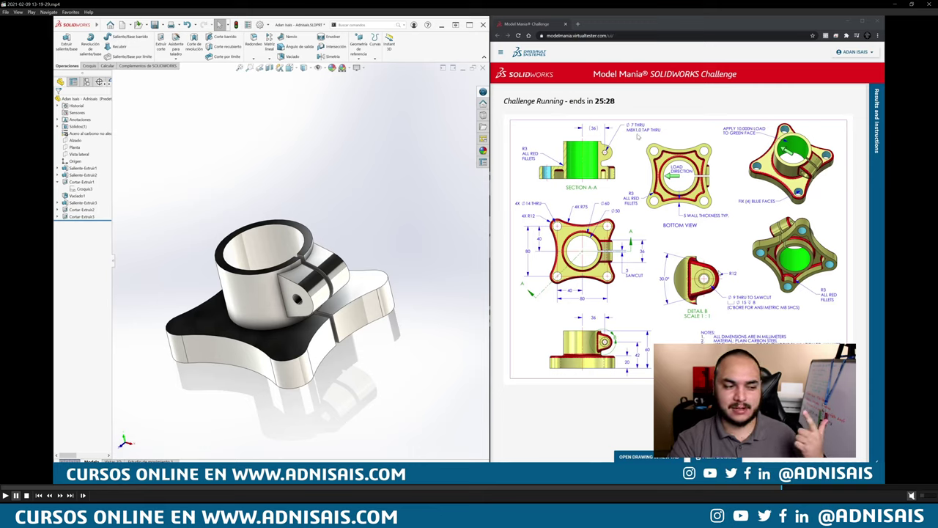
# Play and pause the tutorial through its Hole Wizard counterbore for the M8 cap screw
pyautogui.click(366, 211)
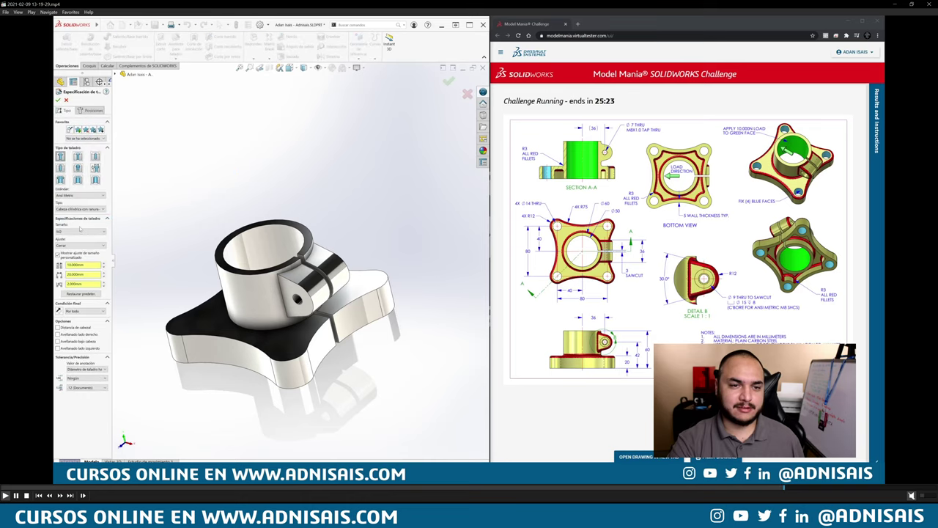
pyautogui.click(332, 139)
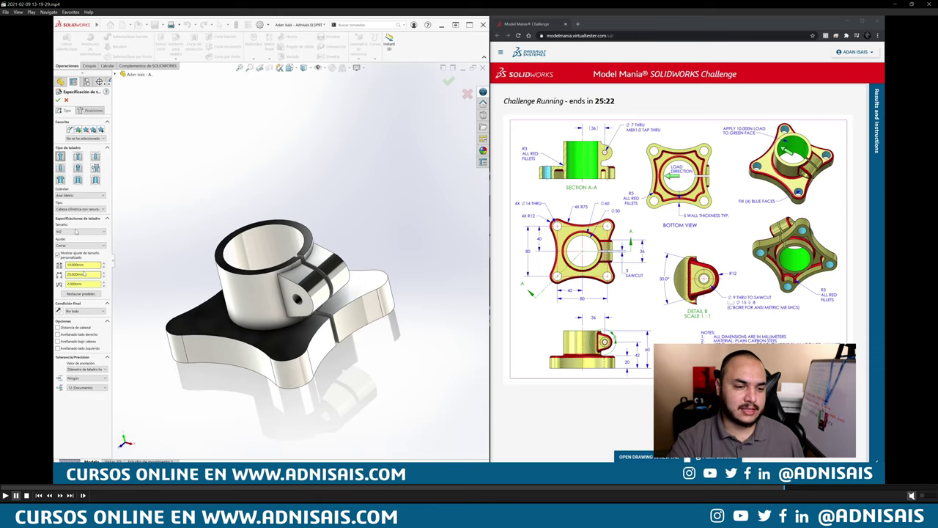
pyautogui.press('space')
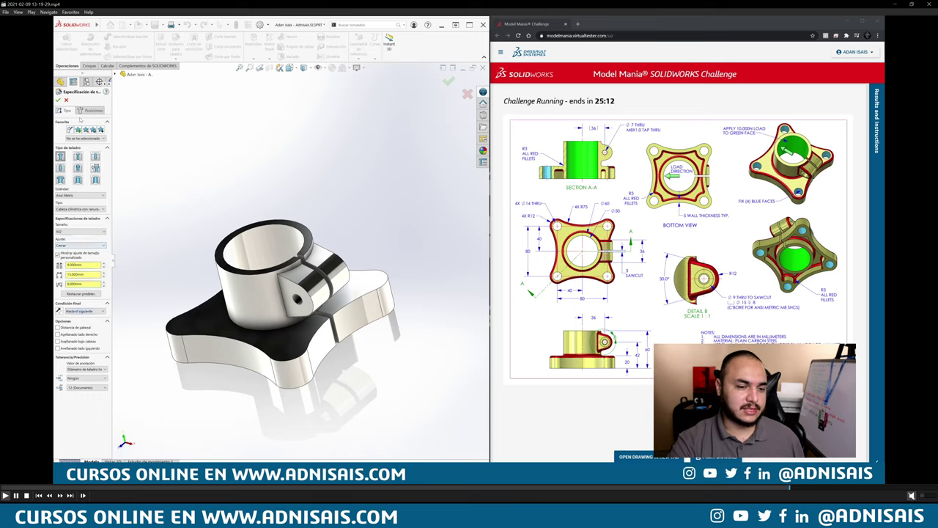
pyautogui.press('space')
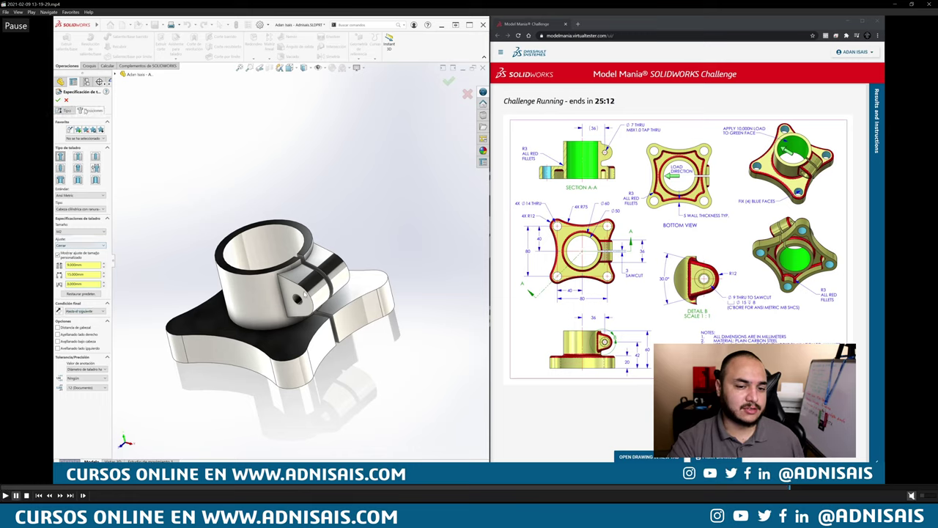
pyautogui.press('space')
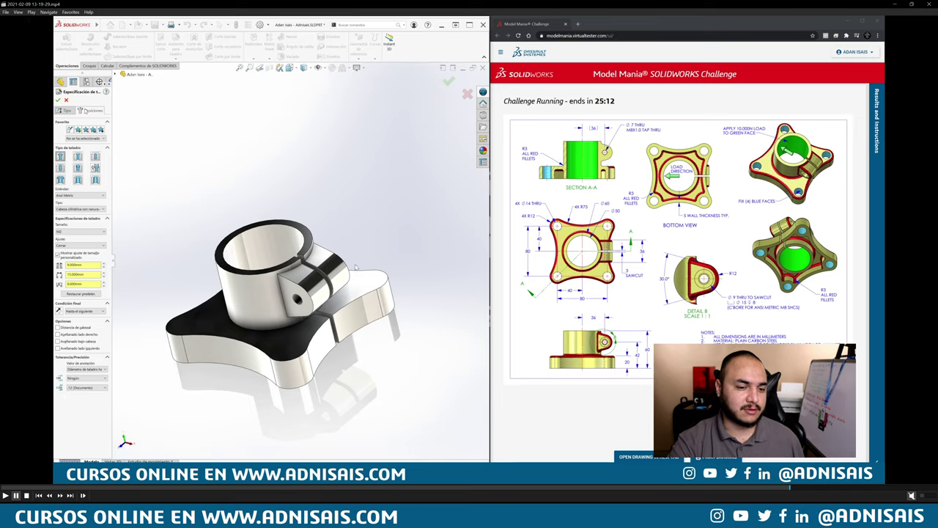
pyautogui.press('space')
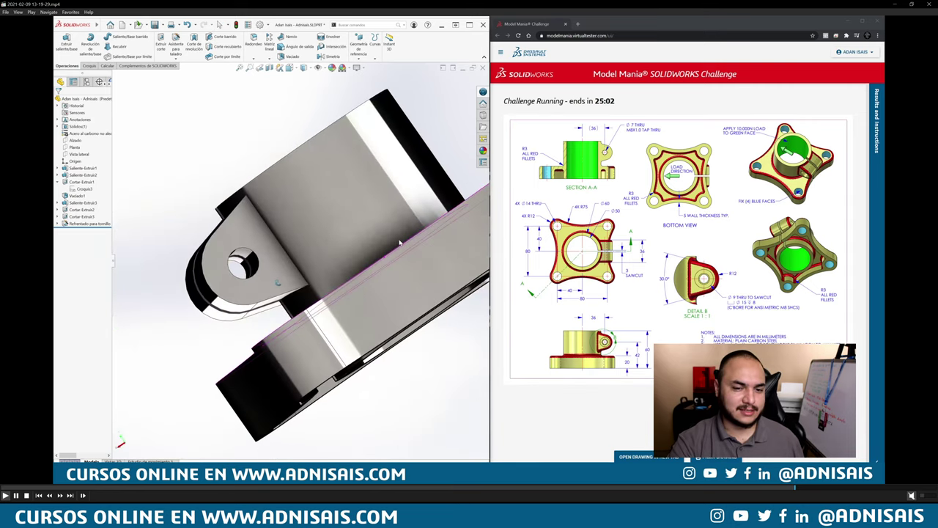
pyautogui.press('space')
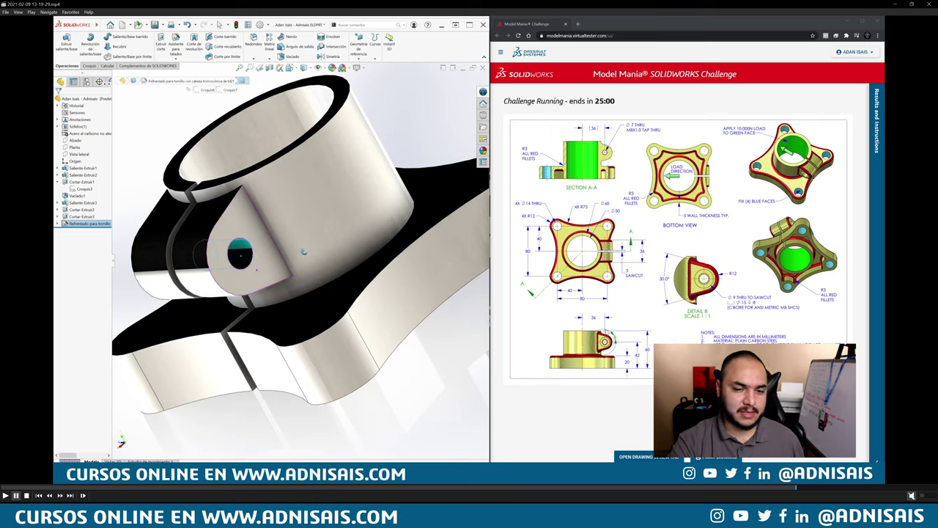
# Replay the end of the hole section, jumping back to review the Up To Next placement on the lug
pyautogui.click(547, 254)
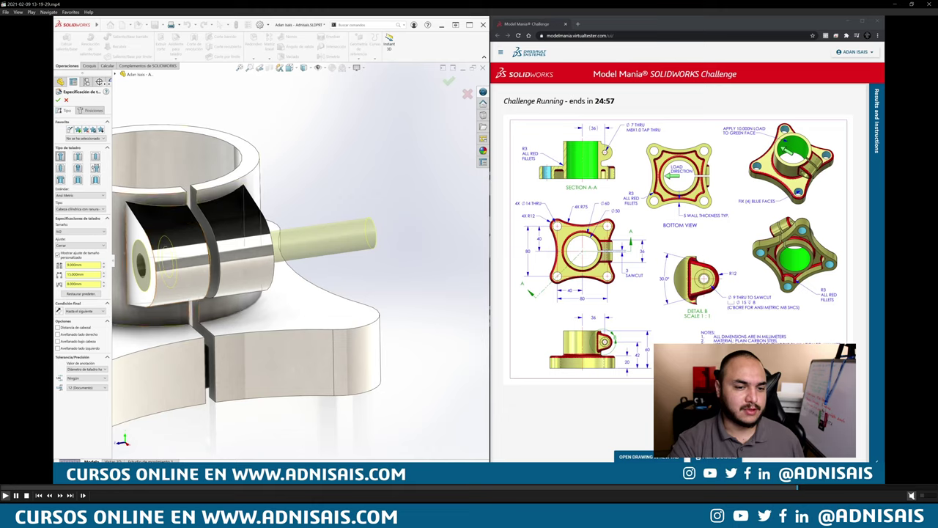
pyautogui.click(546, 254)
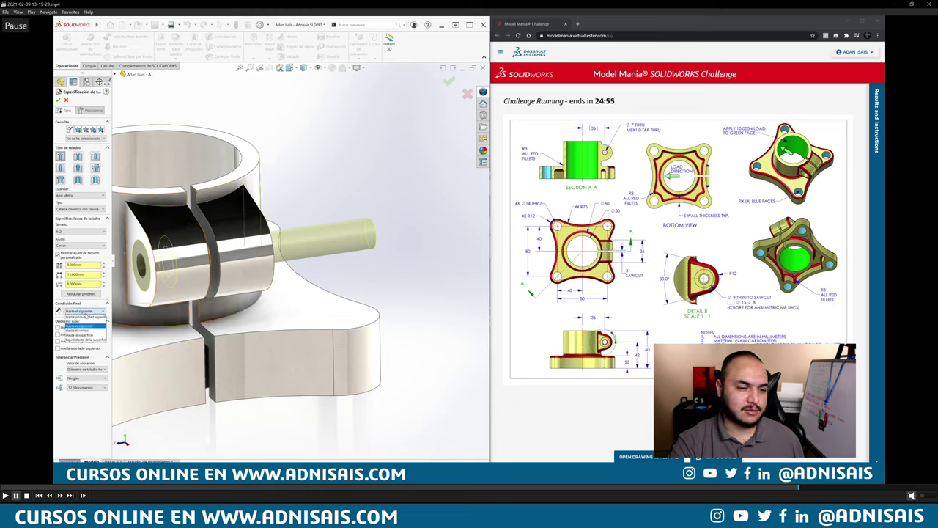
pyautogui.click(512, 274)
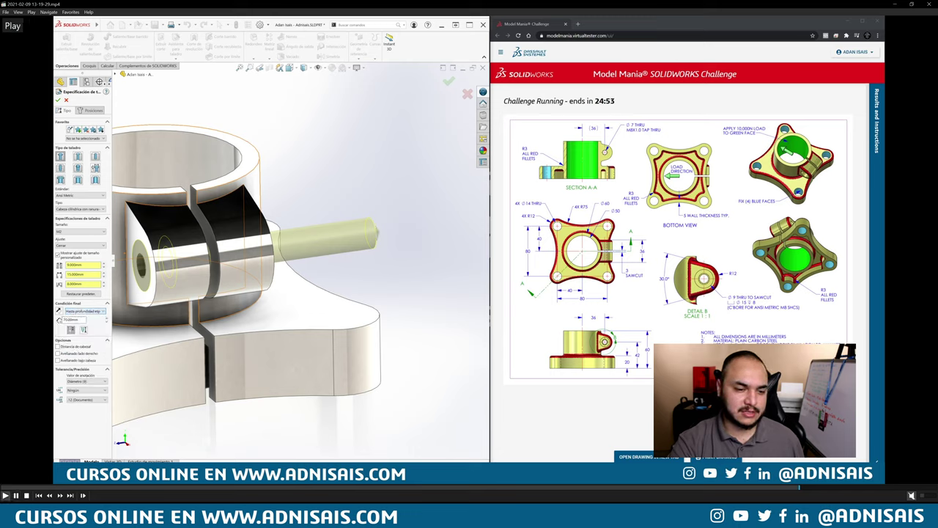
pyautogui.press('space')
pyautogui.press('space')
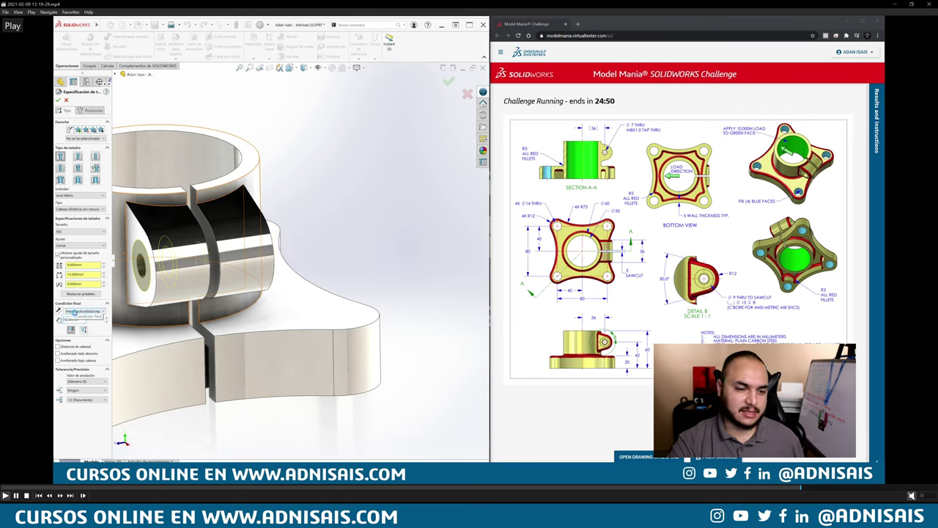
pyautogui.press('space')
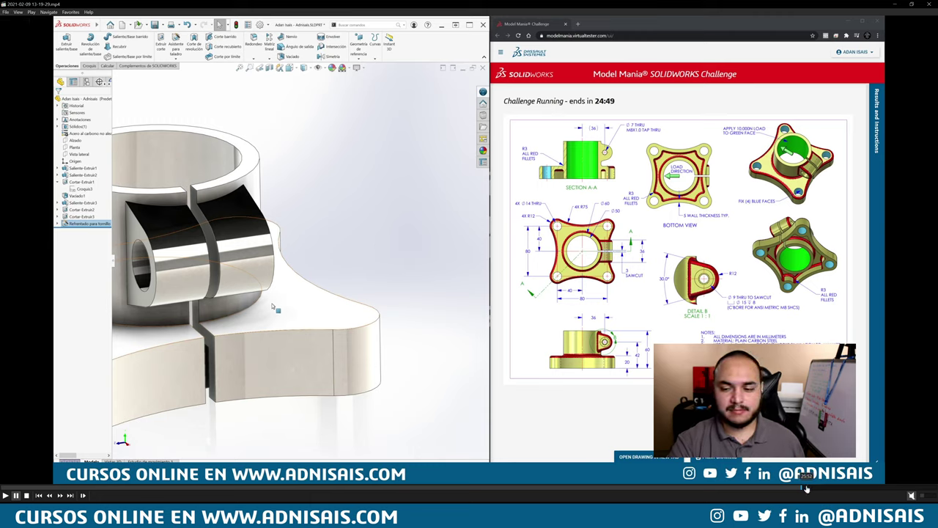
pyautogui.press('Left')
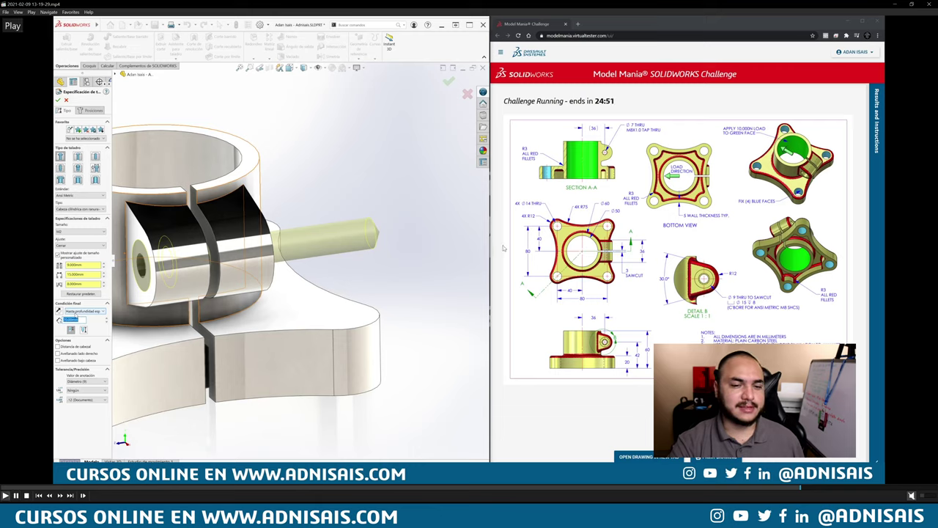
pyautogui.press('space')
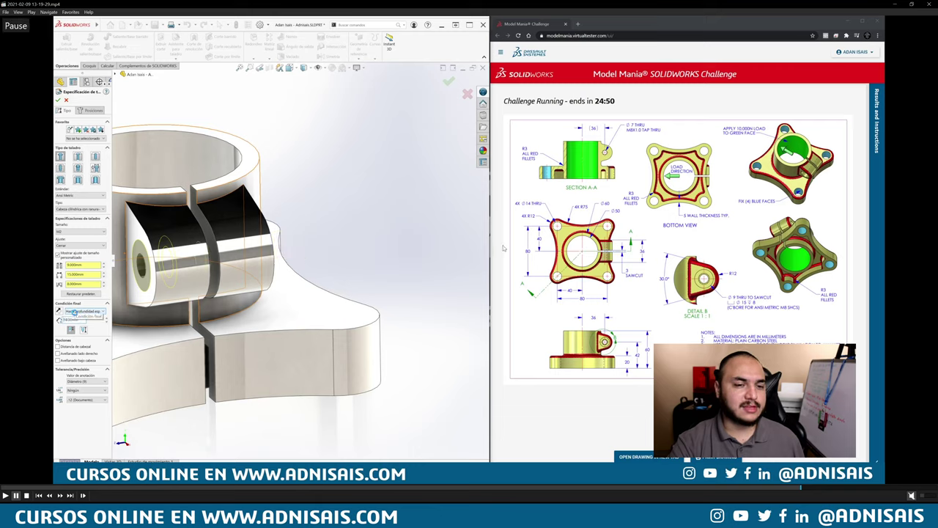
pyautogui.press('space')
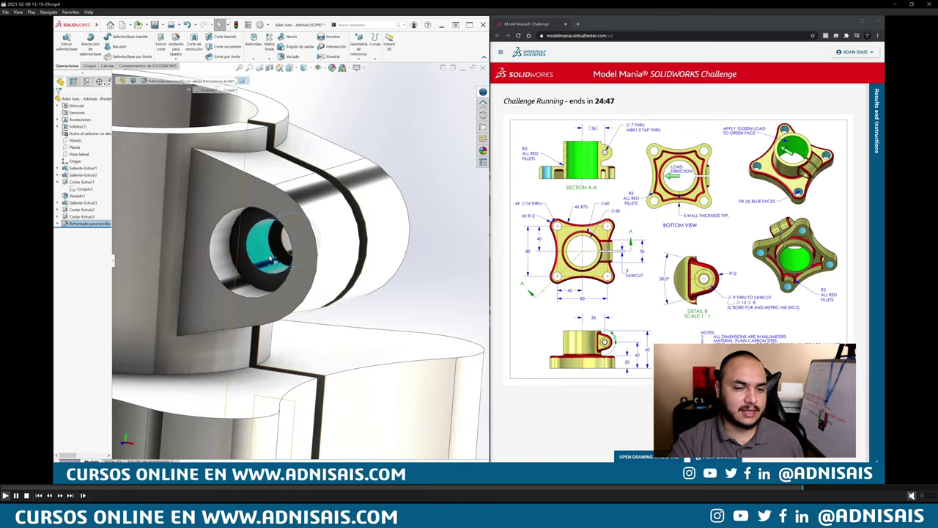
# After watching the next part of the tutorial, switch to the Bottom view (Ctrl+6) of the whole flange
pyautogui.press('space')
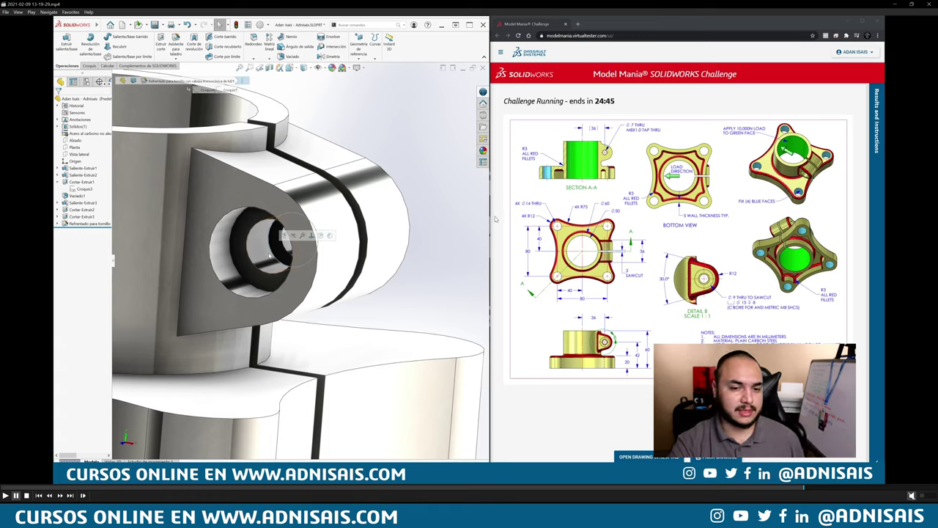
pyautogui.press('space')
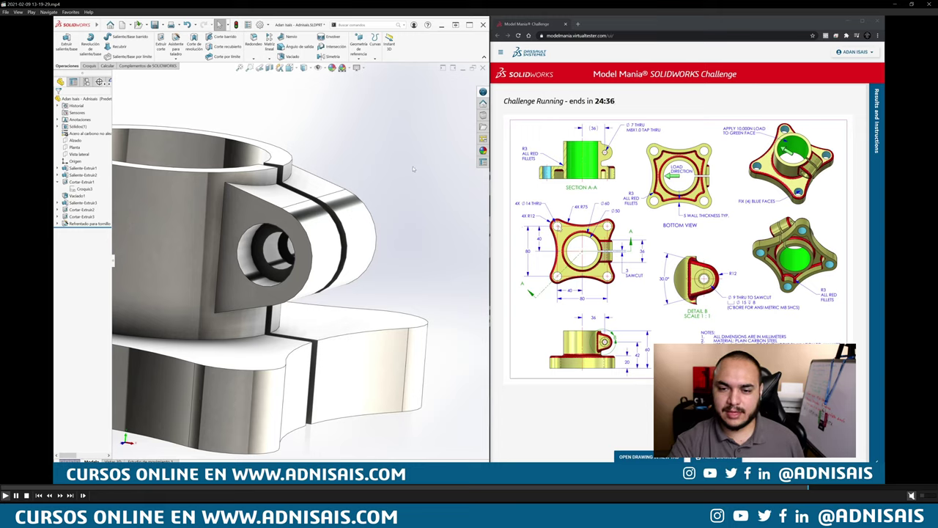
pyautogui.hotkey('ctrl', '6')
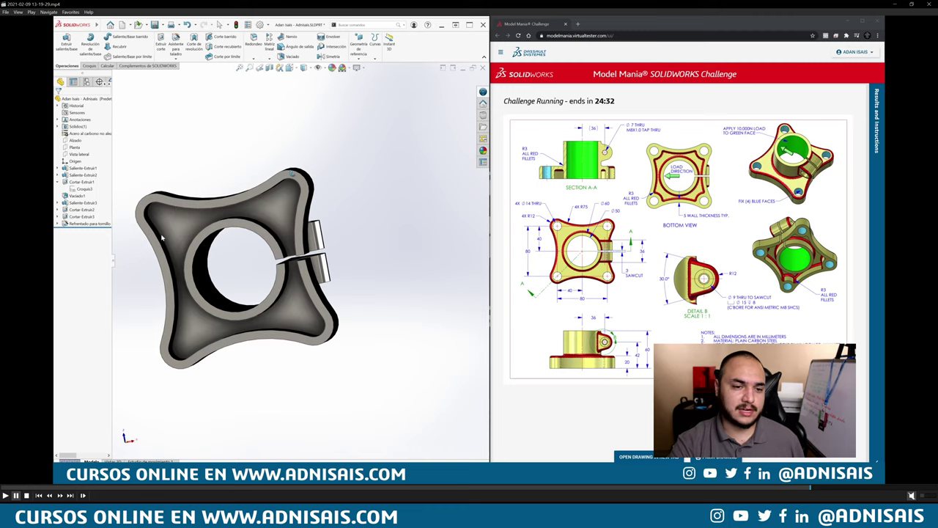
# Roll the feature tree back before the shell and edit the base extrusion's sketch
pyautogui.moveTo(292, 173)
pyautogui.mouseDown(button='middle')
pyautogui.moveTo(242, 242)
pyautogui.moveTo(220, 220)
pyautogui.mouseUp(button='middle')
pyautogui.moveTo(81, 226); pyautogui.dragTo(81, 192)
pyautogui.moveTo(220, 220); pyautogui.dragTo(158, 200, button='middle')
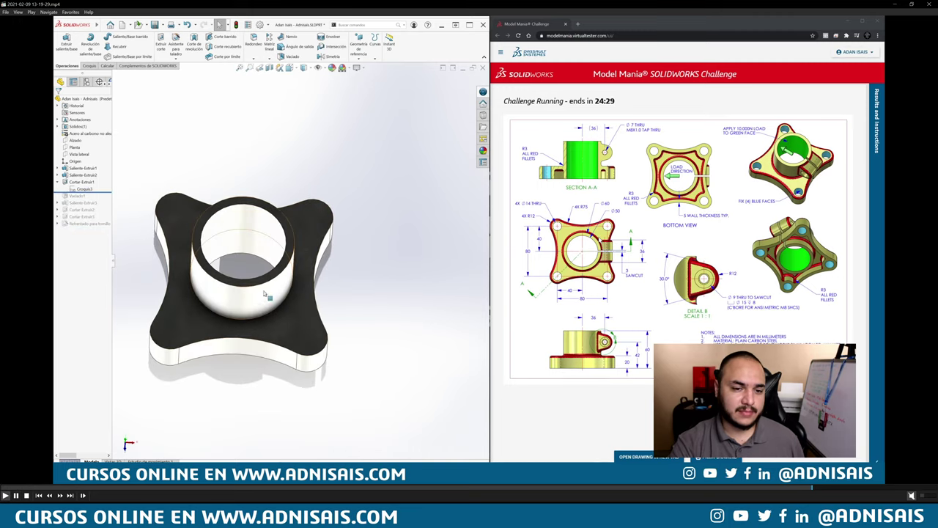
pyautogui.click(58, 168)
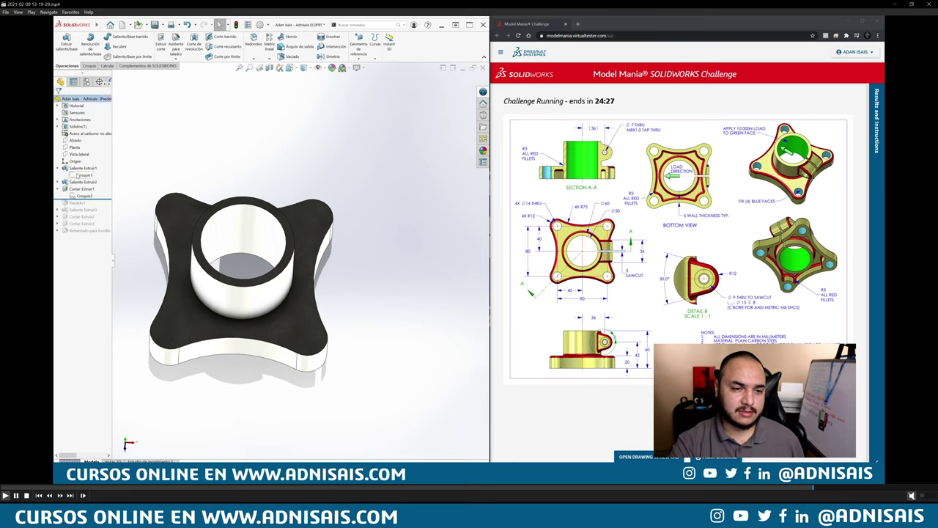
pyautogui.click(83, 174)
pyautogui.click(82, 158)
# Draw a Ø14 circle at the top-left corner, copy it right, and mirror both to the bottom corners
pyautogui.click(109, 36)
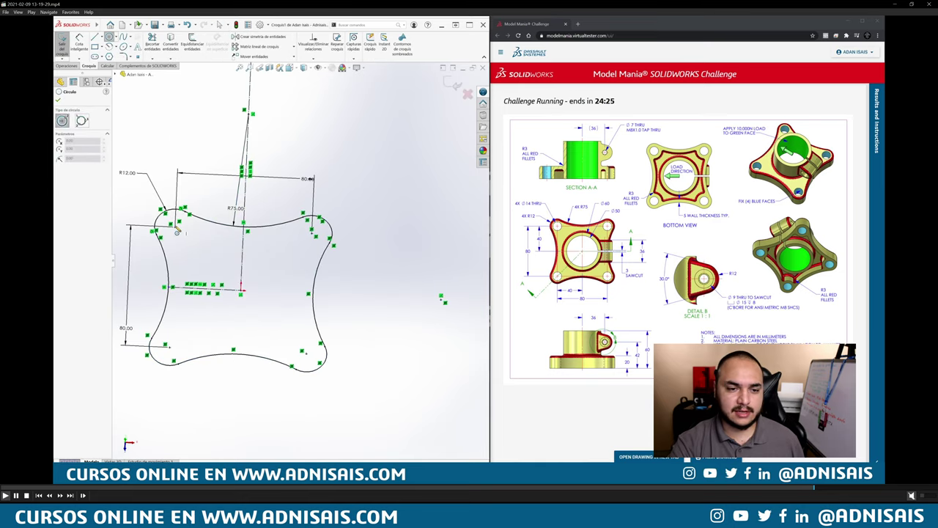
pyautogui.click(177, 227)
pyautogui.click(189, 229)
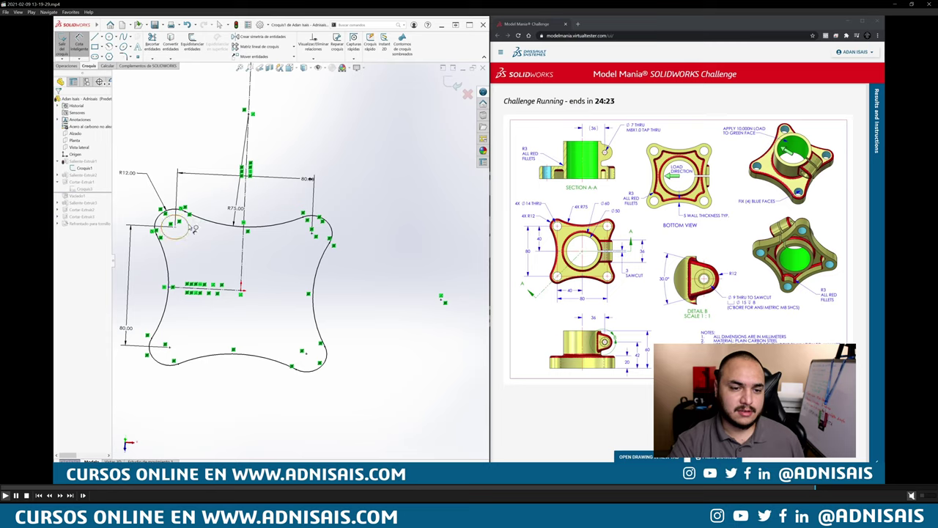
pyautogui.click(207, 198)
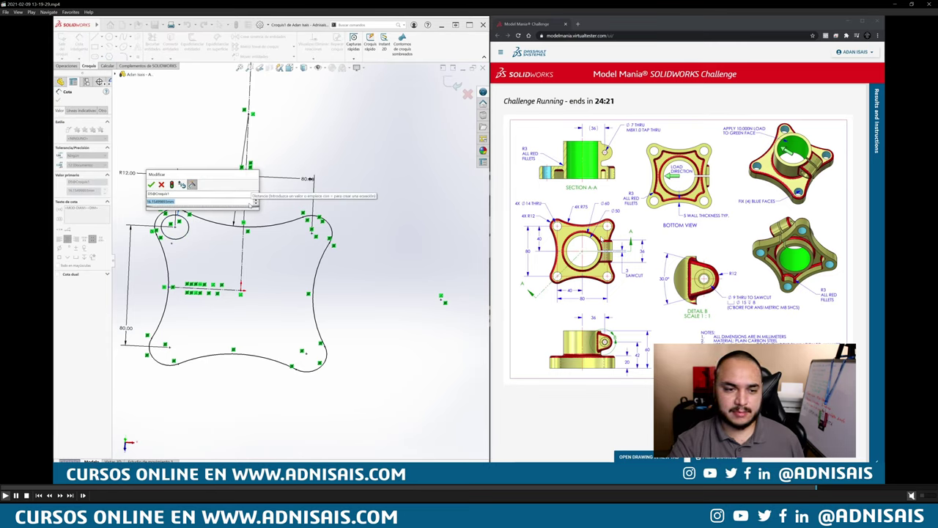
pyautogui.write('14')
pyautogui.press('Return')
pyautogui.press('Escape')
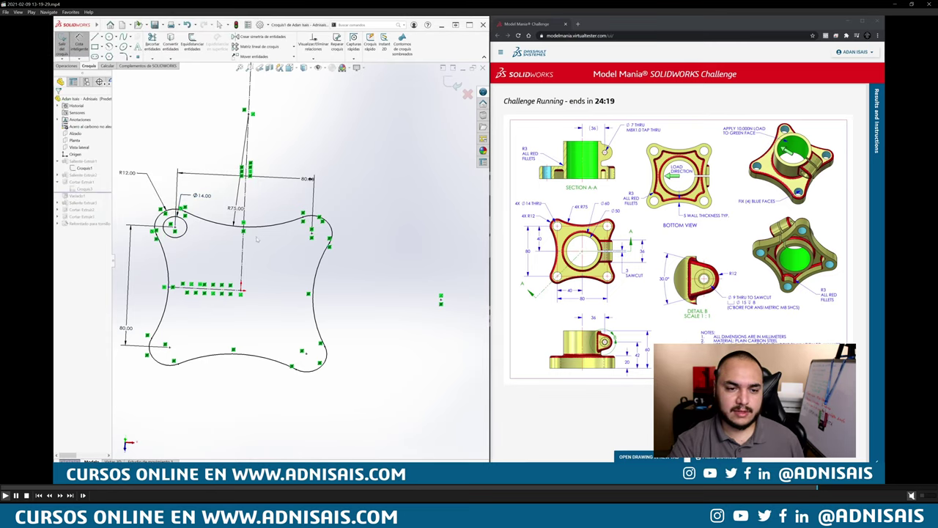
pyautogui.moveTo(254, 228); pyautogui.dragTo(172, 258)
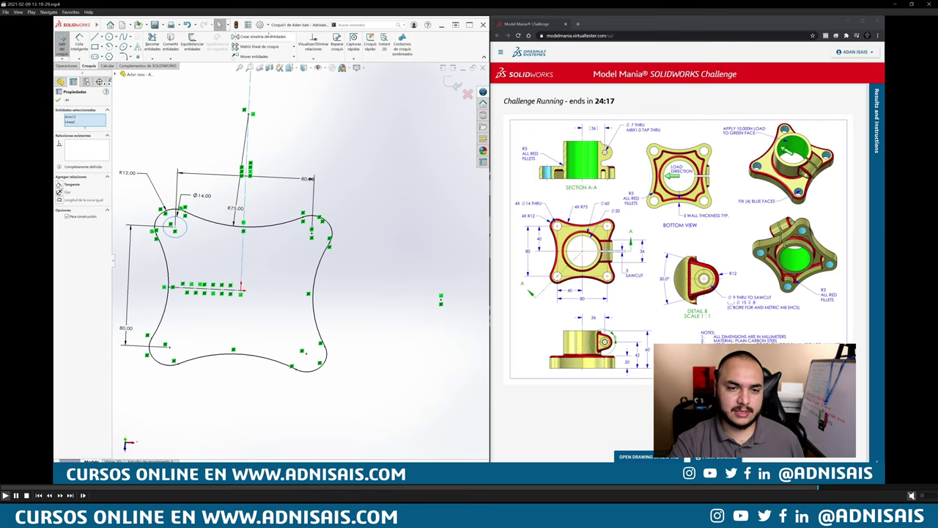
pyautogui.click(182, 236)
pyautogui.keyDown('ctrl'); pyautogui.click(320, 242); pyautogui.keyUp('ctrl')
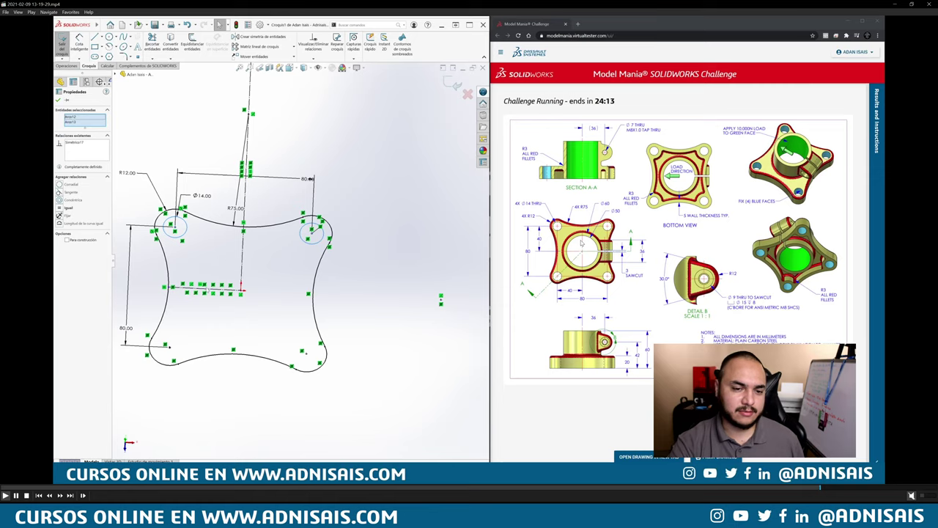
pyautogui.click(257, 36)
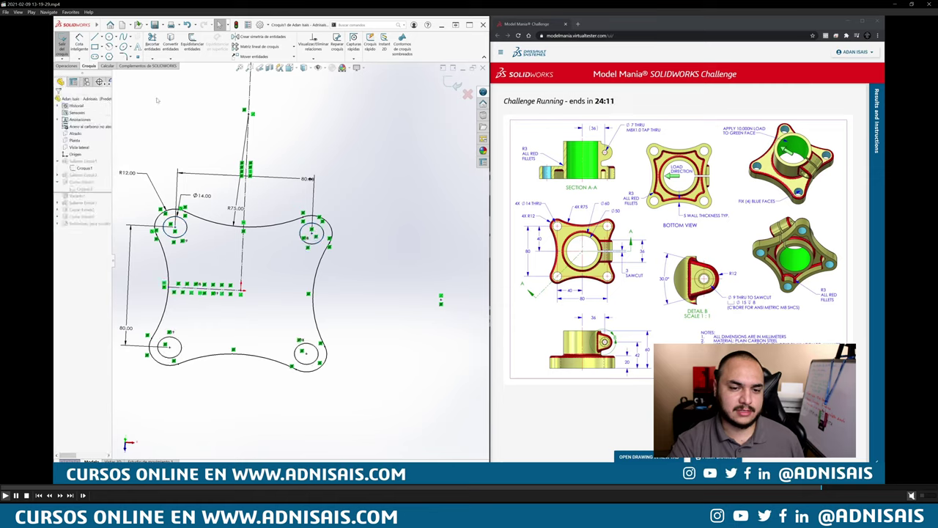
# Rebuild the part and roll forward to restore the shell, lug and counterbored hole
pyautogui.click(456, 86)
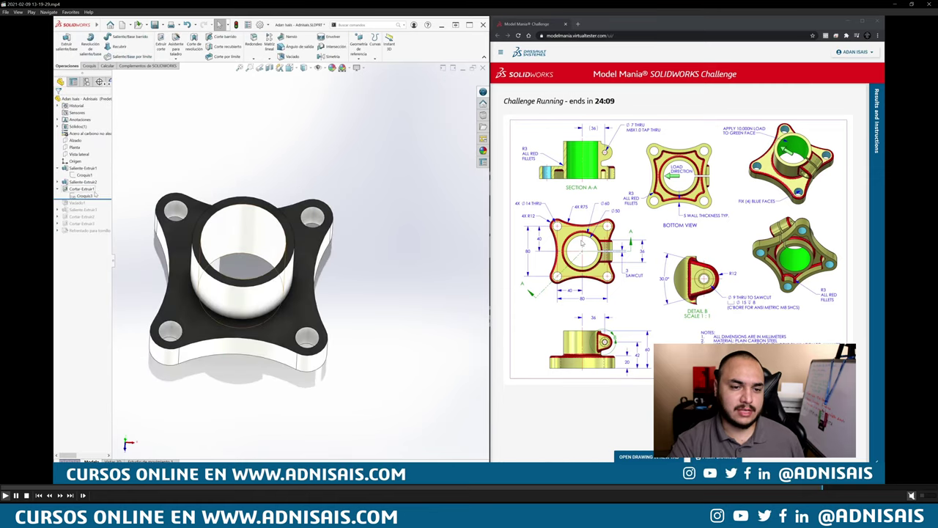
pyautogui.moveTo(283, 219); pyautogui.dragTo(272, 250, button='middle')
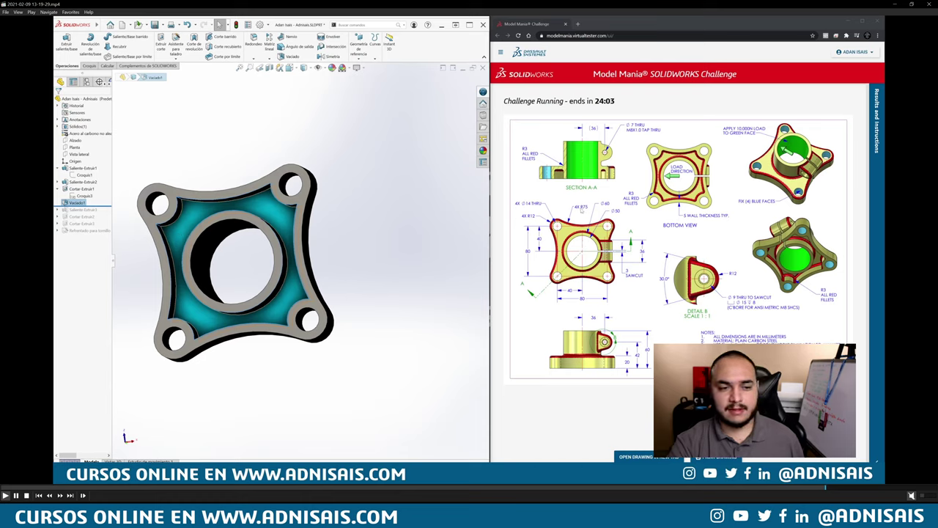
pyautogui.click(218, 174)
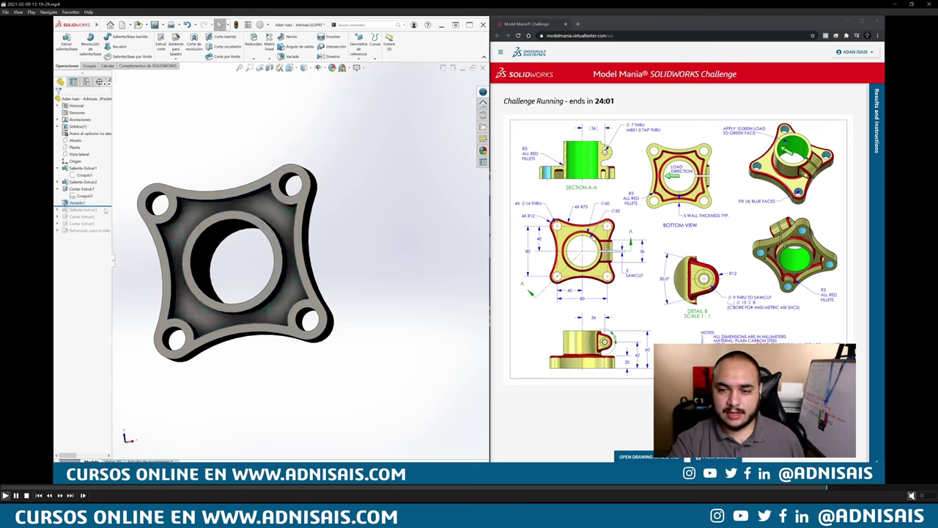
pyautogui.moveTo(103, 207); pyautogui.dragTo(99, 233)
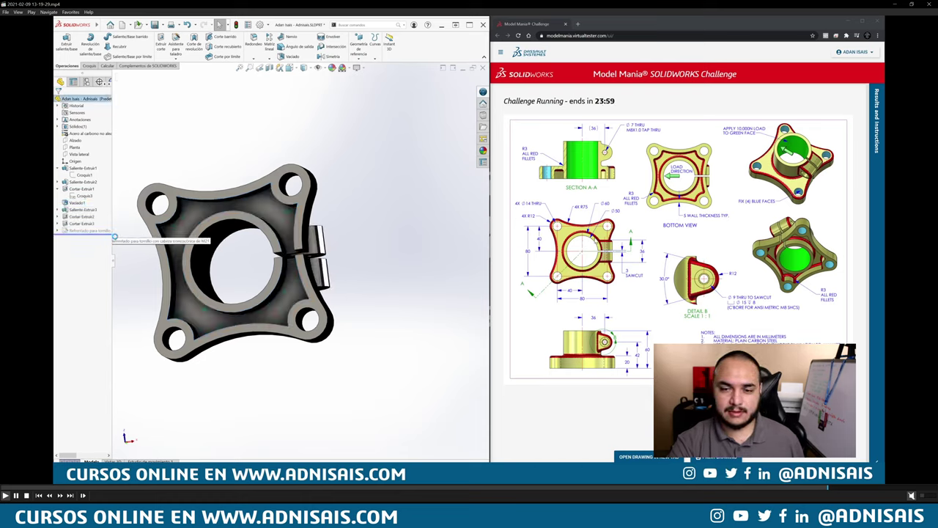
pyautogui.moveTo(222, 148); pyautogui.dragTo(260, 284, button='middle')
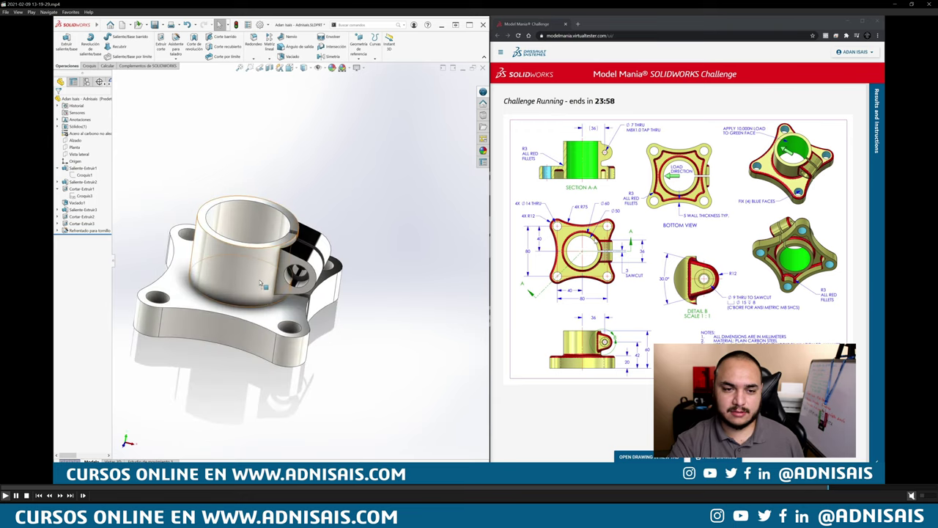
# Start a fillet on the bottom flange edge chain and check it in the Front view
pyautogui.click(254, 41)
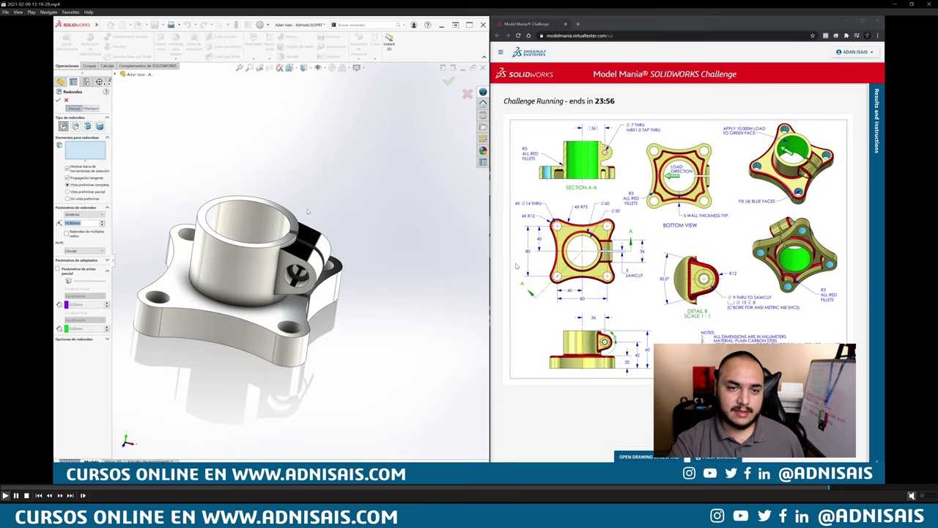
pyautogui.click(190, 311)
pyautogui.moveTo(242, 344); pyautogui.dragTo(264, 335, button='middle')
pyautogui.moveTo(331, 301); pyautogui.dragTo(333, 308, button='middle')
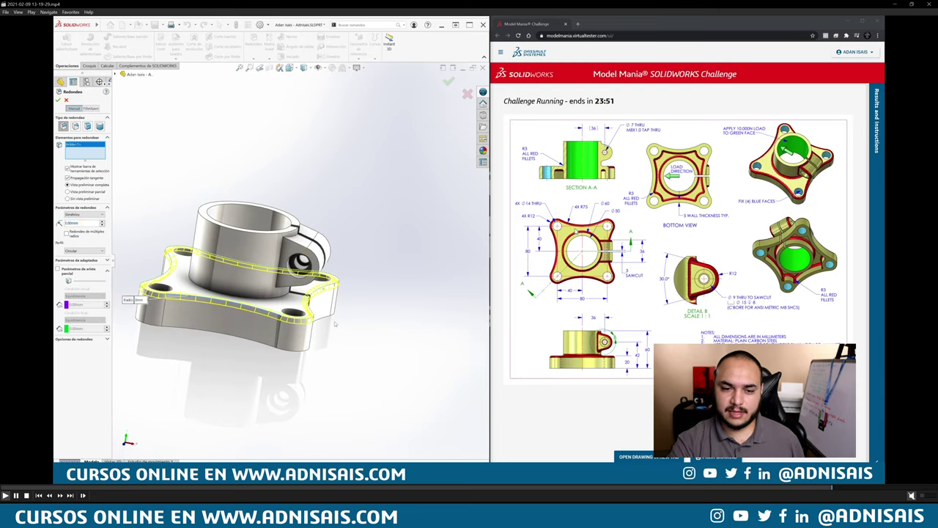
pyautogui.hotkey('ctrl', '1')
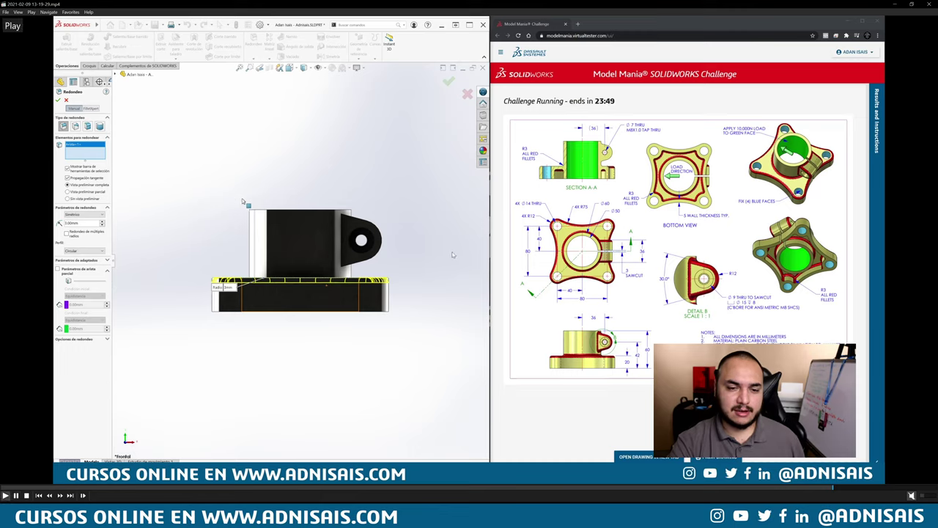
# Step through the tutorial video while the 3 mm fillet radius is set up
pyautogui.click(450, 257)
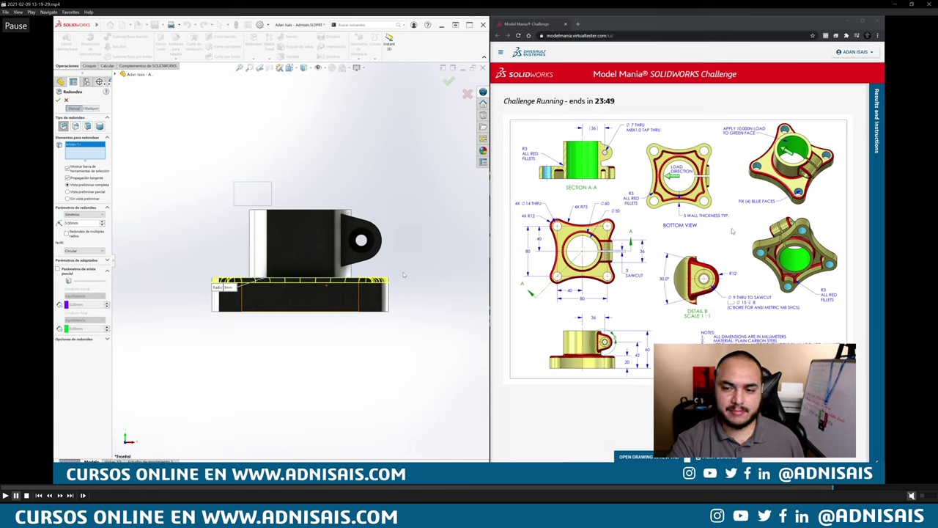
pyautogui.press('space')
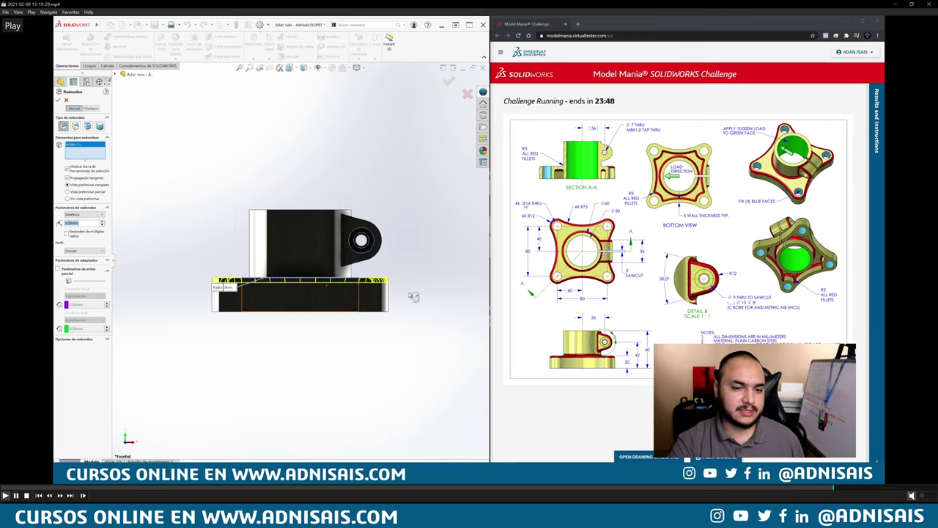
pyautogui.press('space')
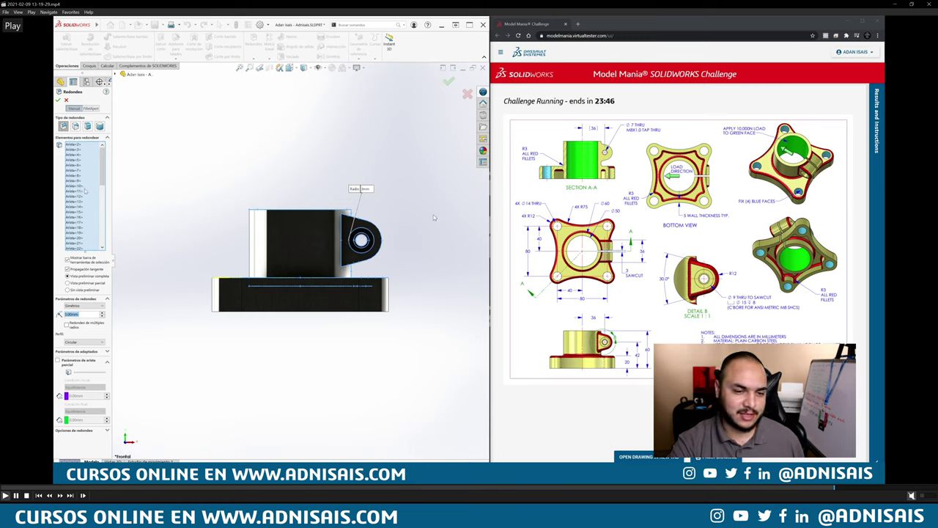
pyautogui.press('space')
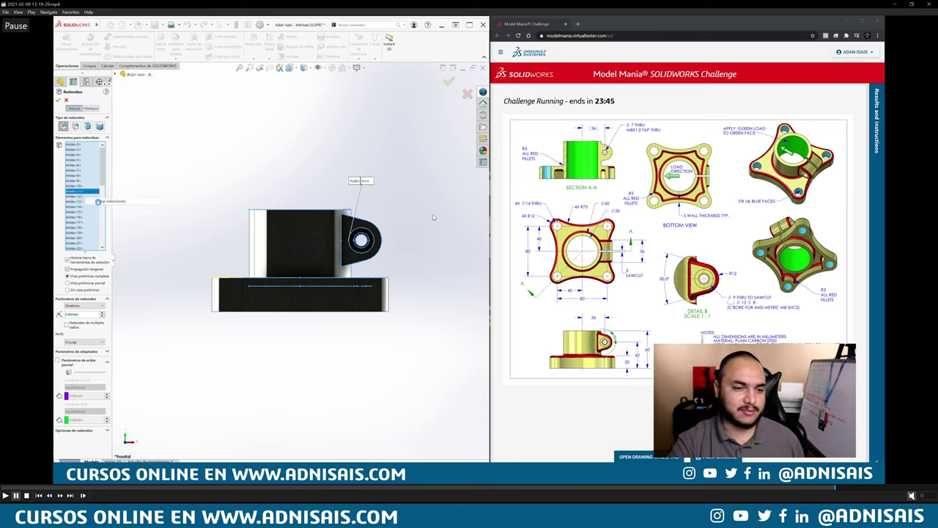
pyautogui.press('space')
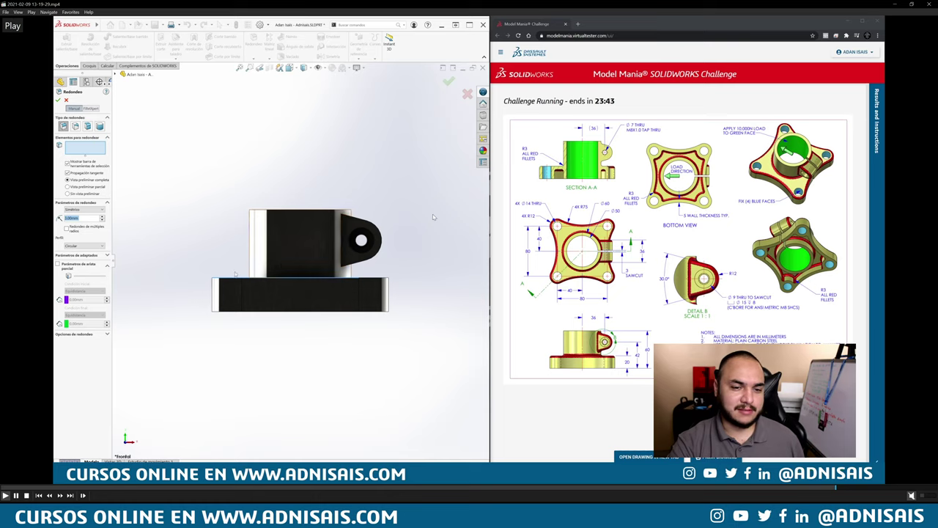
pyautogui.press('space')
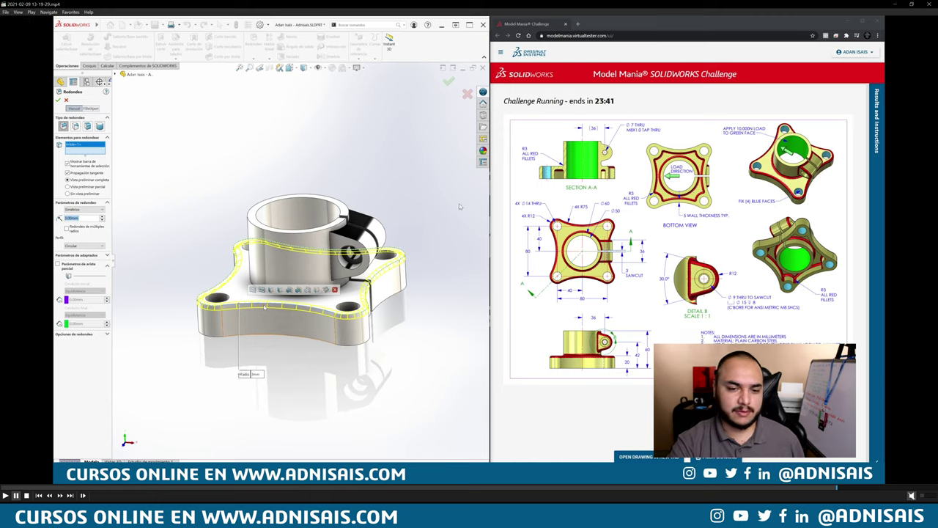
pyautogui.press('space')
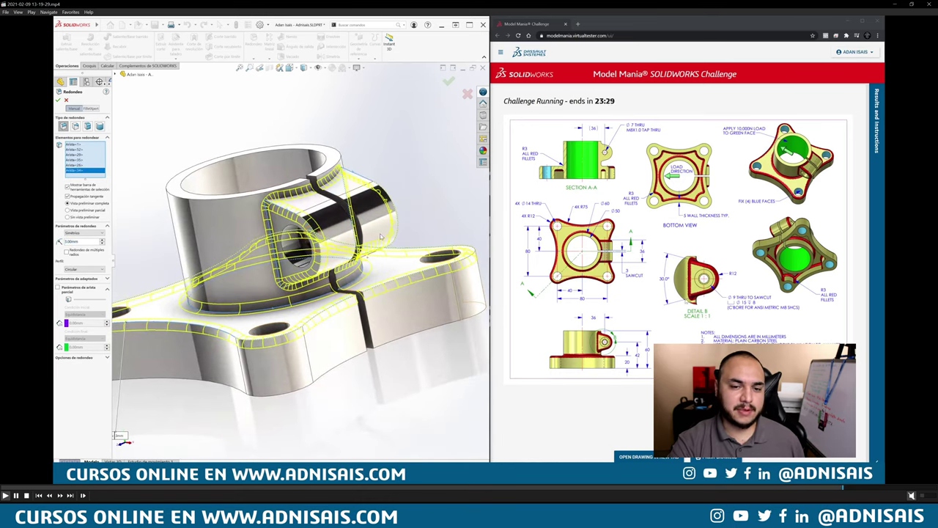
pyautogui.press('space')
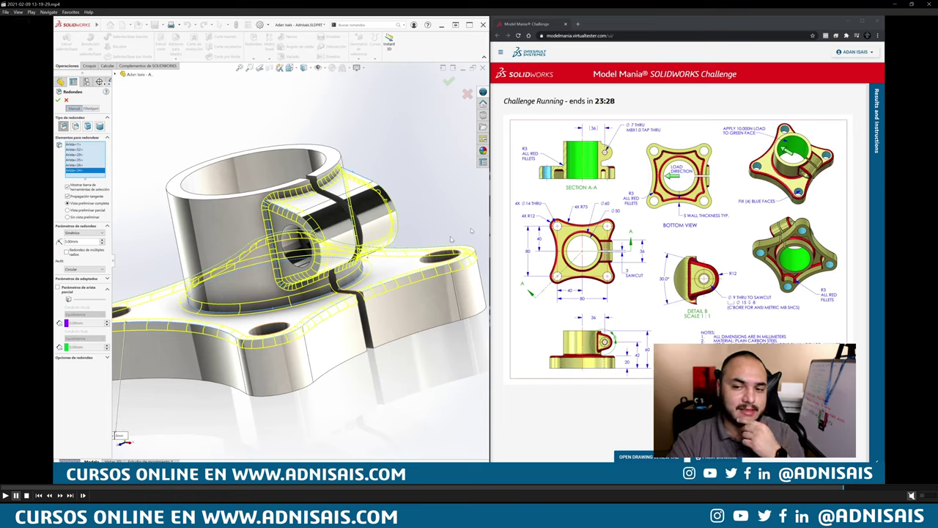
pyautogui.press('space')
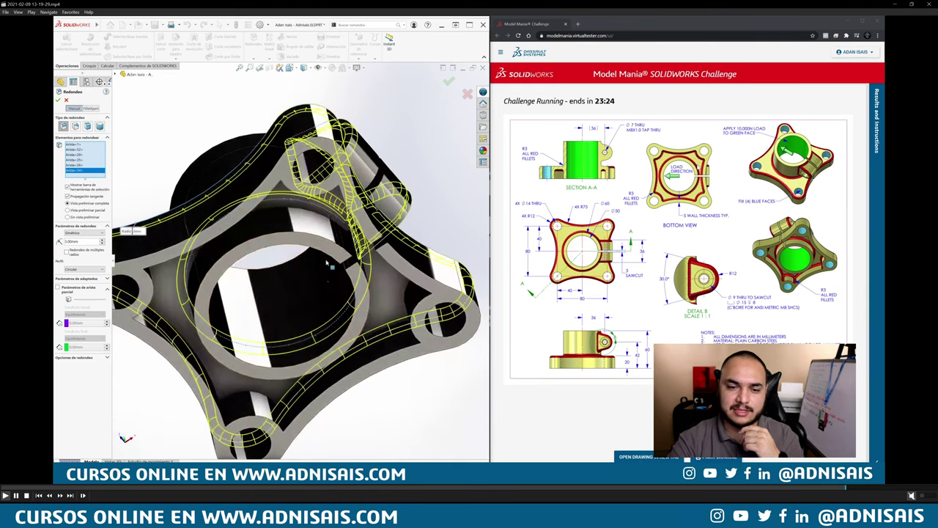
# Play and pause the tutorial as it adds the underside pocket edges and recessed face to the fillet
pyautogui.press('space')
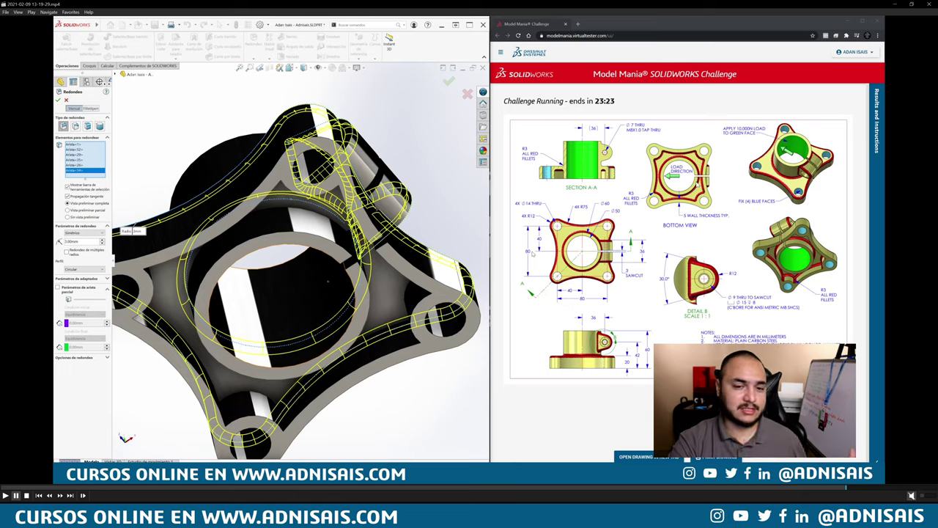
pyautogui.press('space')
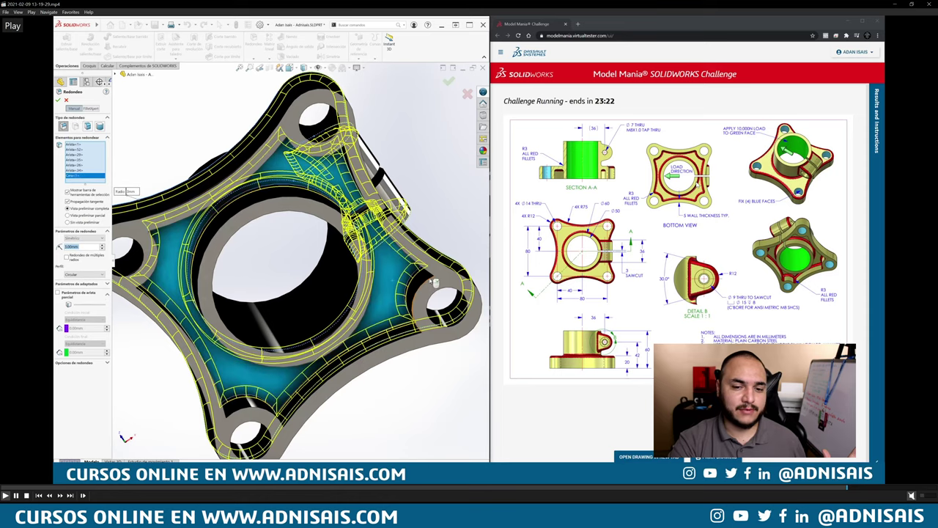
pyautogui.press('space')
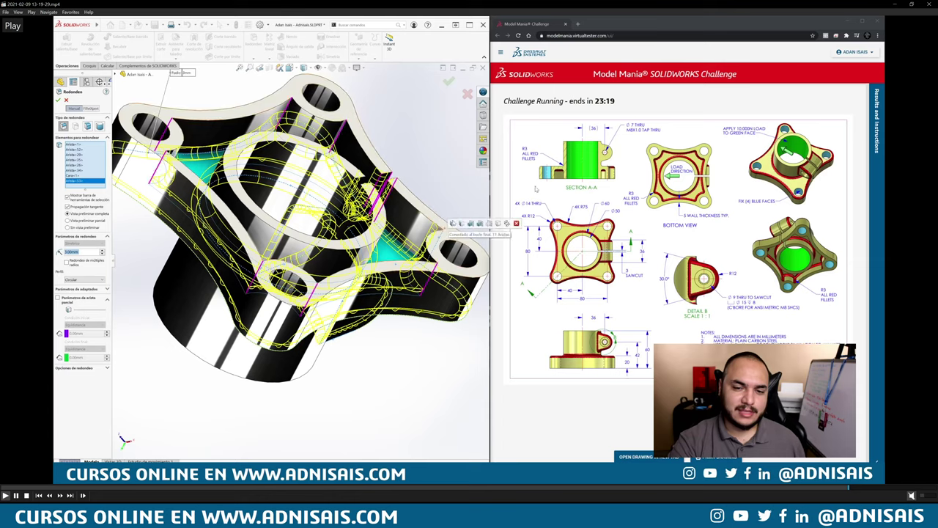
pyautogui.press('space')
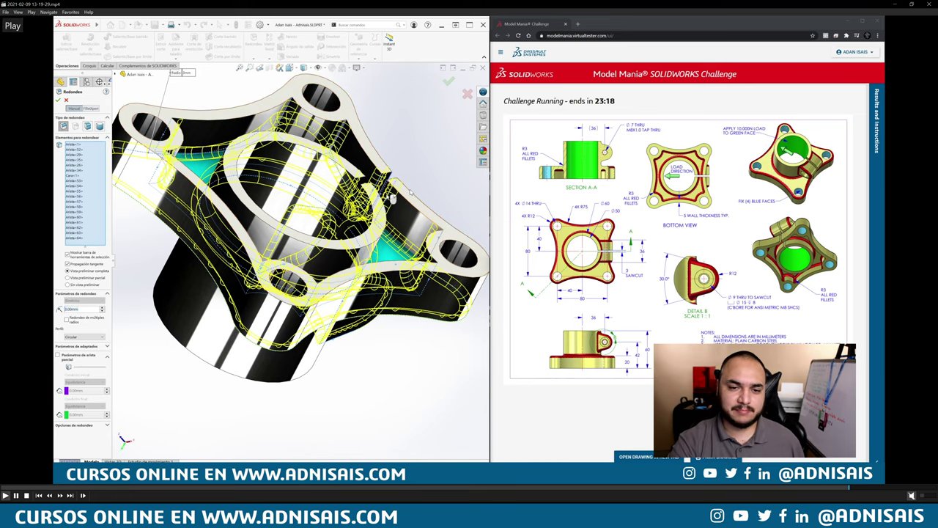
pyautogui.press('space')
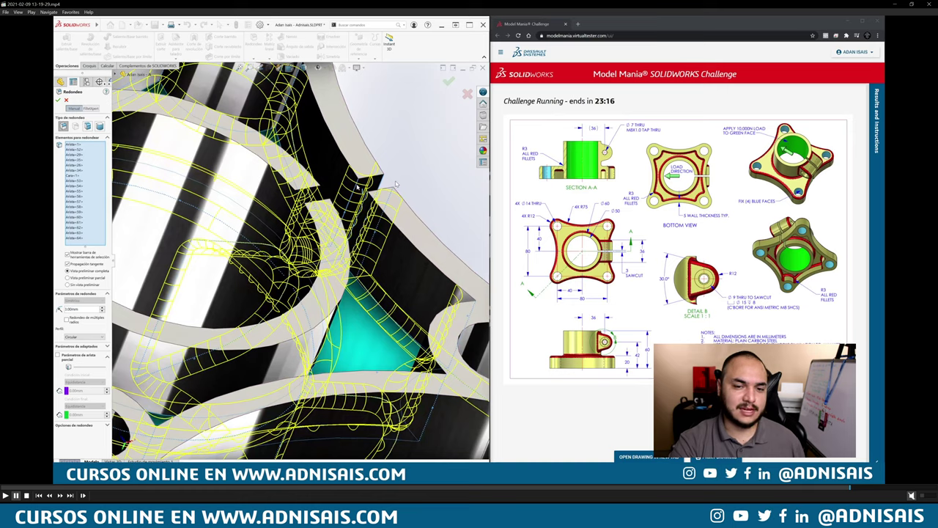
# Deselect the wrongly picked edges Arista<54> and Arista<64> from the 3 mm fillet
pyautogui.press('space')
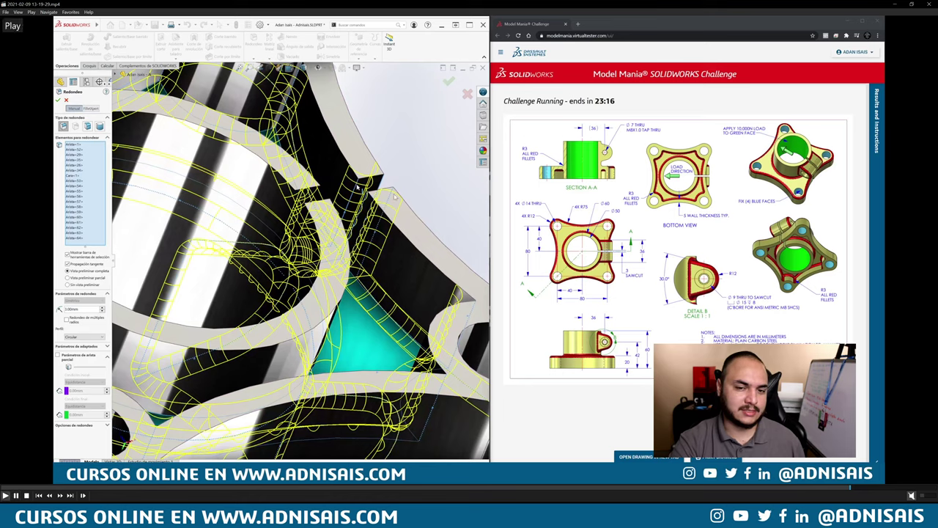
pyautogui.click(421, 195)
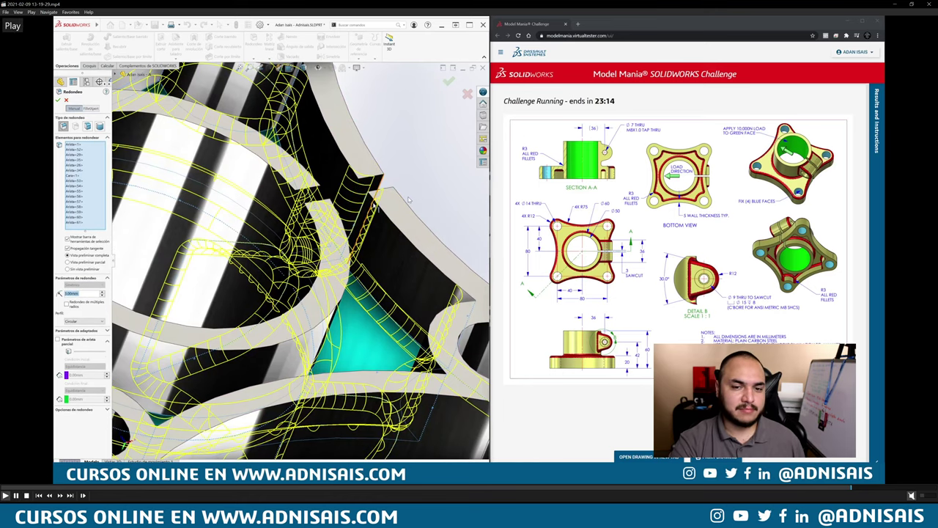
pyautogui.click(370, 205)
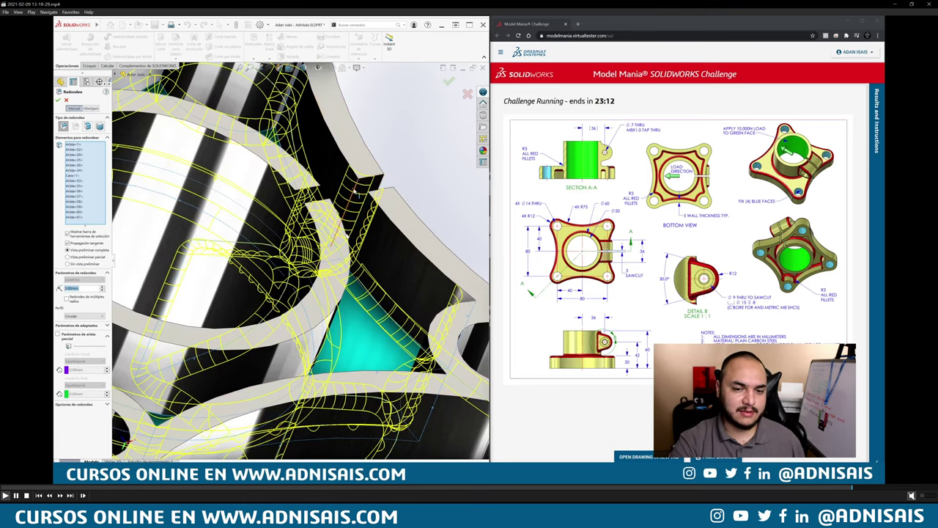
# Add the edges beside the saw cut to the fillet selection
pyautogui.moveTo(355, 197); pyautogui.dragTo(332, 248, button='middle')
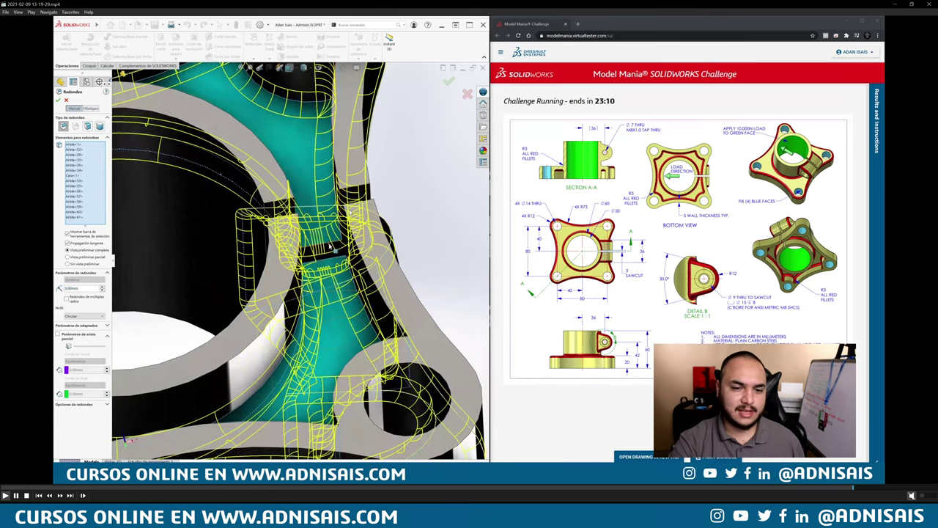
pyautogui.click(333, 249)
pyautogui.click(332, 246)
pyautogui.moveTo(331, 246); pyautogui.dragTo(330, 247, button='middle')
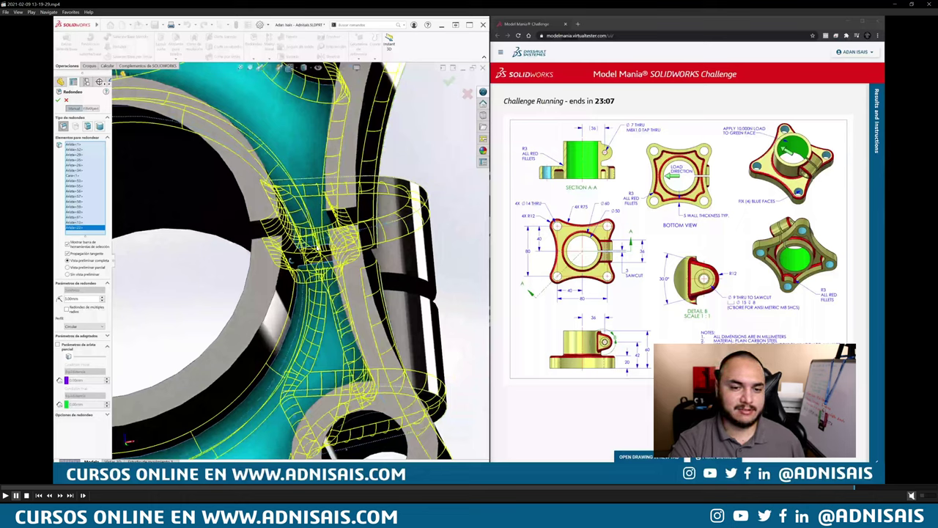
pyautogui.scroll(1, 394, 228)
pyautogui.scroll(1, 394, 228)
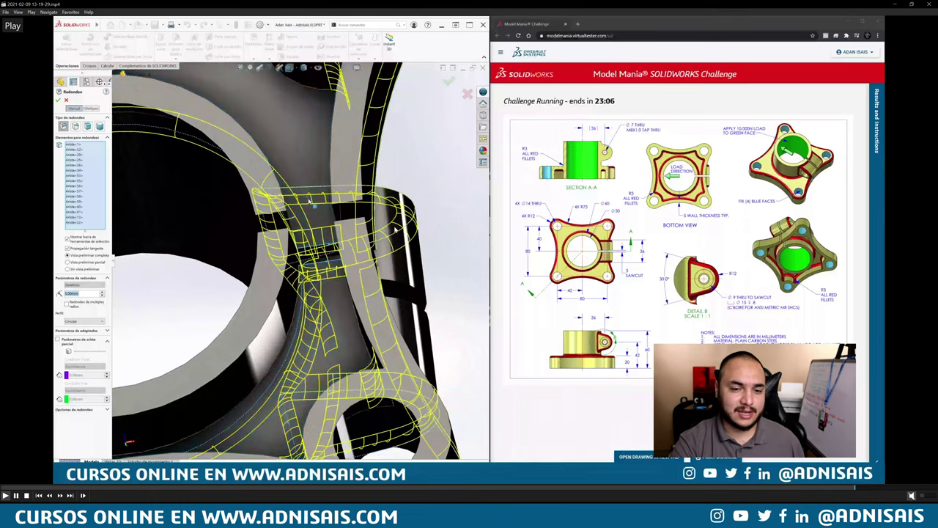
pyautogui.scroll(1, 394, 228)
pyautogui.click(344, 243)
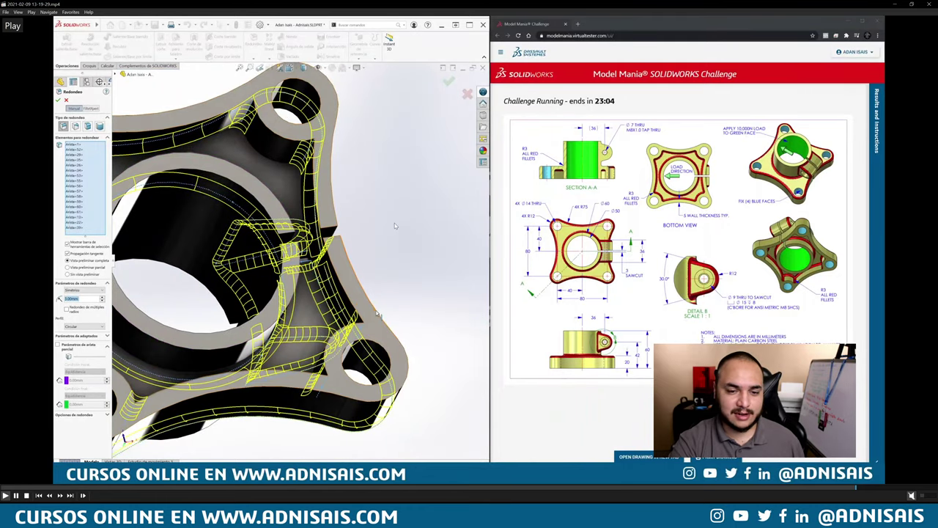
# Add rim edges Arista<37> and Arista<41>, the upper-left edge and further saw-cut edges
pyautogui.moveTo(345, 244); pyautogui.dragTo(335, 310, button='middle')
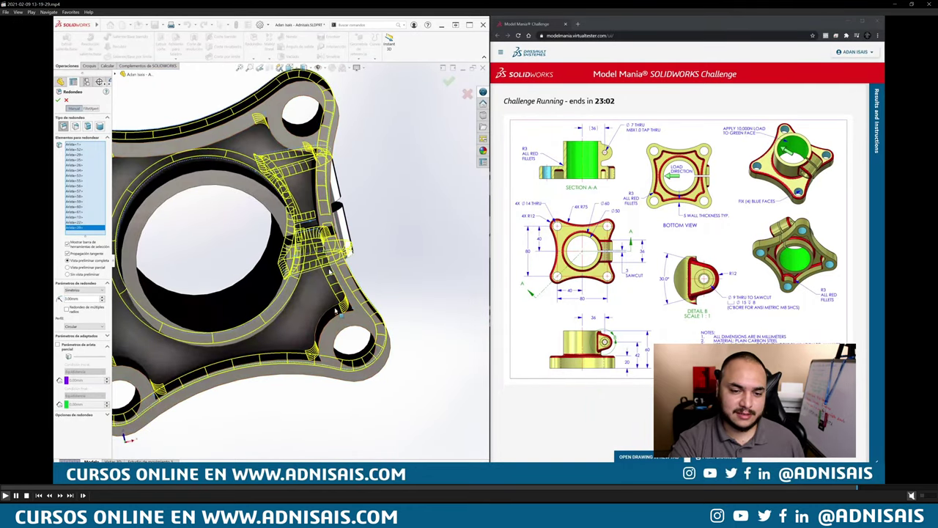
pyautogui.click(298, 356)
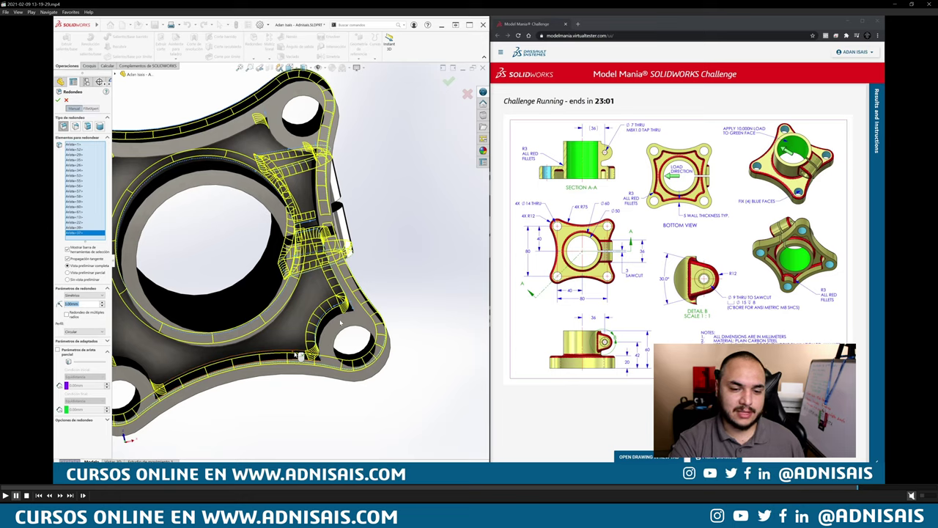
pyautogui.click(300, 355)
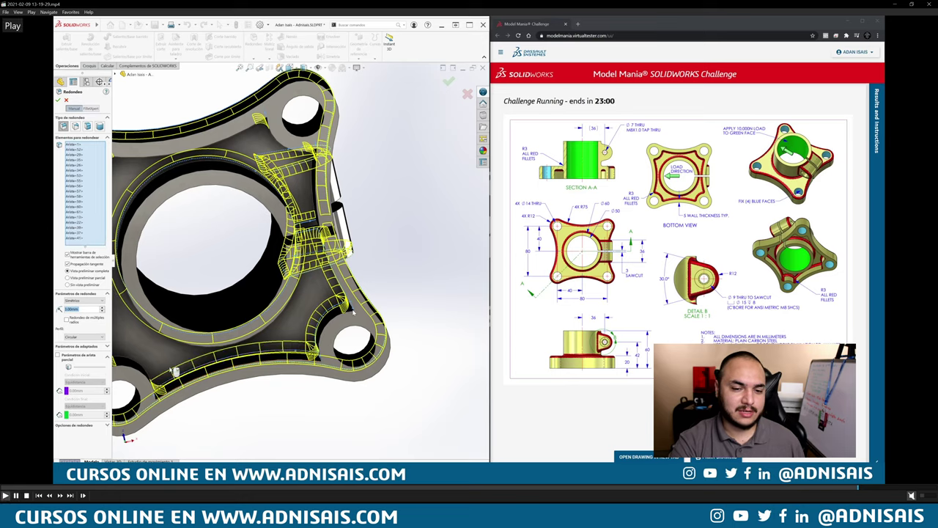
pyautogui.click(142, 368)
pyautogui.scroll(-3, 354, 309)
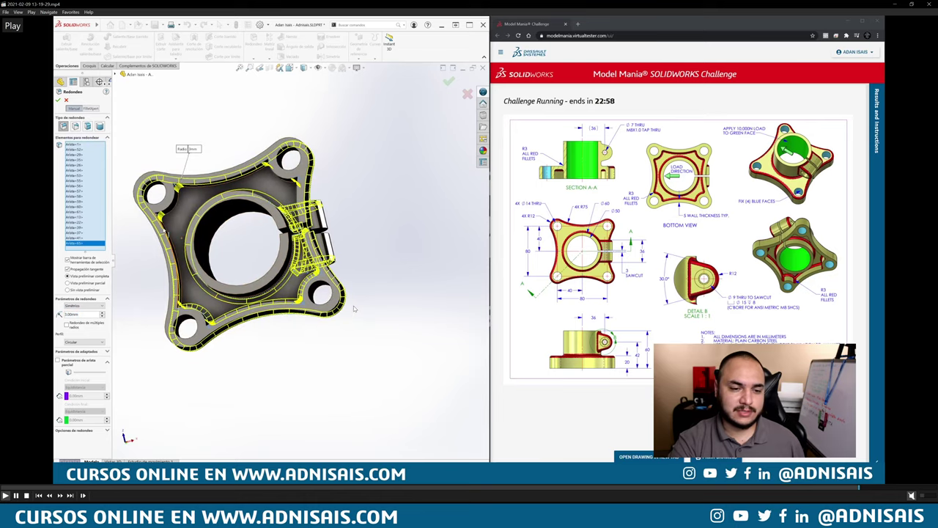
pyautogui.click(193, 189)
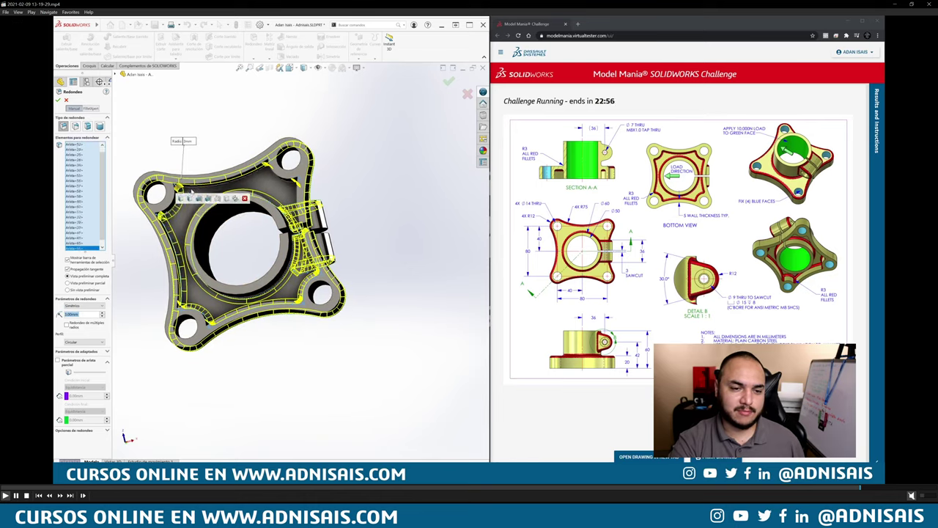
pyautogui.moveTo(193, 189)
pyautogui.mouseDown(button='middle')
pyautogui.moveTo(354, 309)
pyautogui.moveTo(328, 233)
pyautogui.moveTo(328, 251)
pyautogui.mouseUp(button='middle')
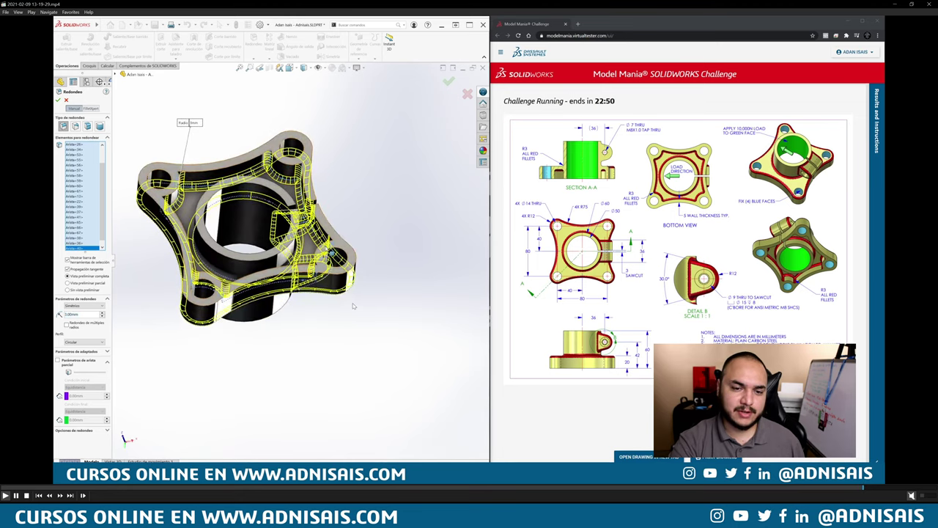
pyautogui.scroll(-2, 300, 249)
pyautogui.scroll(-3, 300, 247)
pyautogui.scroll(-4, 299, 246)
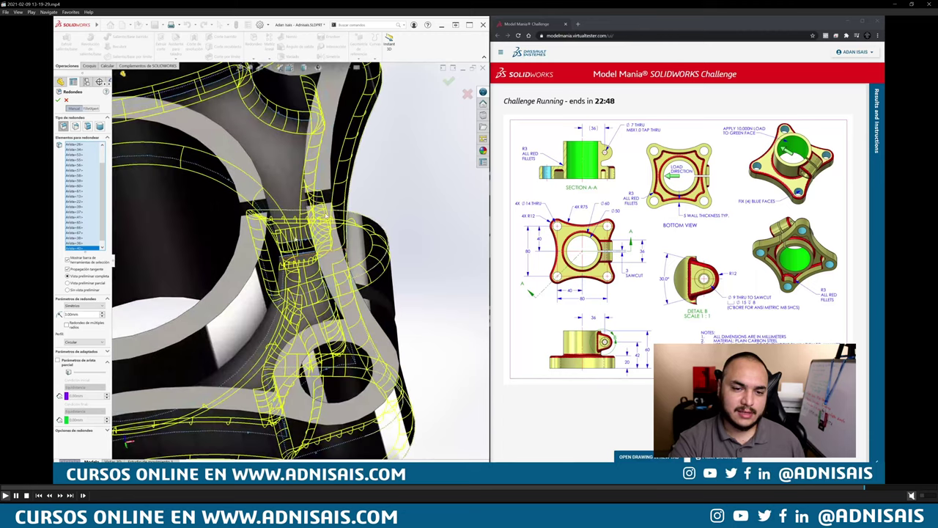
pyautogui.click(300, 243)
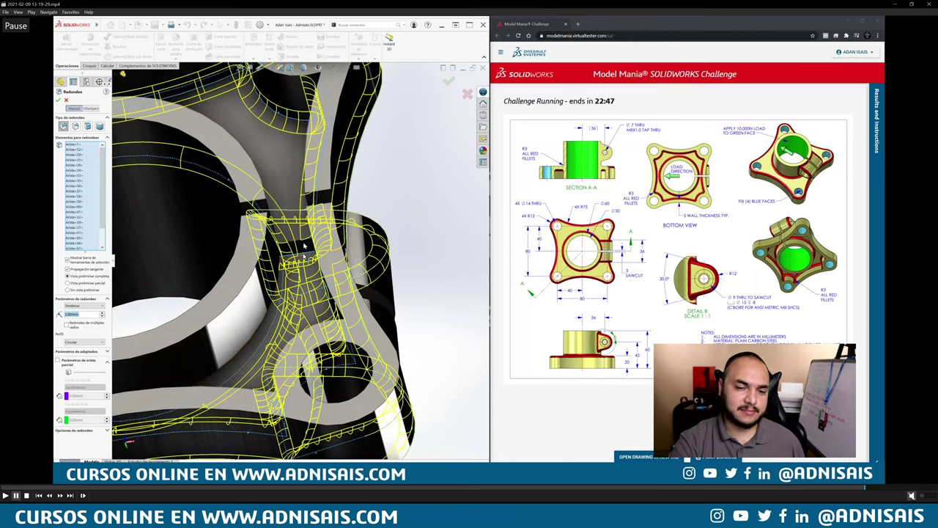
pyautogui.click(302, 248)
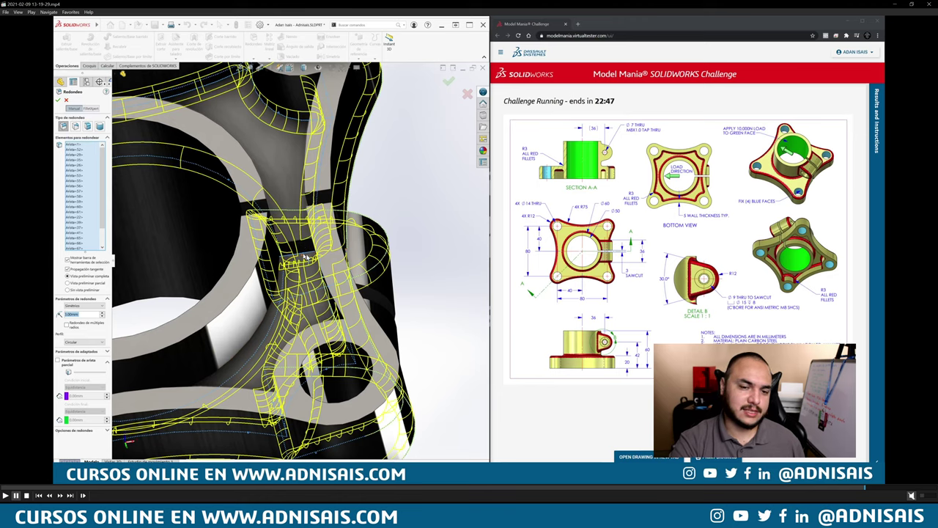
# Give the Redondeo1 fillet feature a red appearance
pyautogui.hotkey('ctrl', '7')
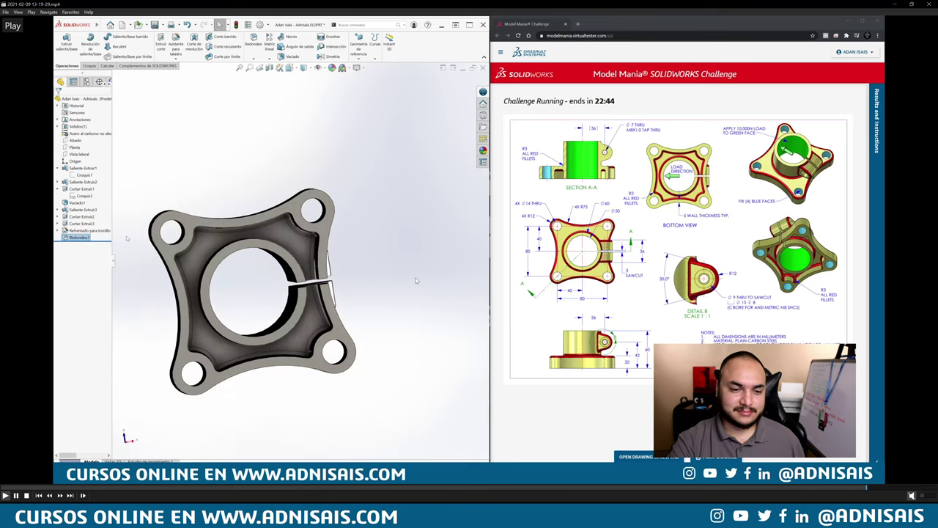
pyautogui.rightClick(77, 237)
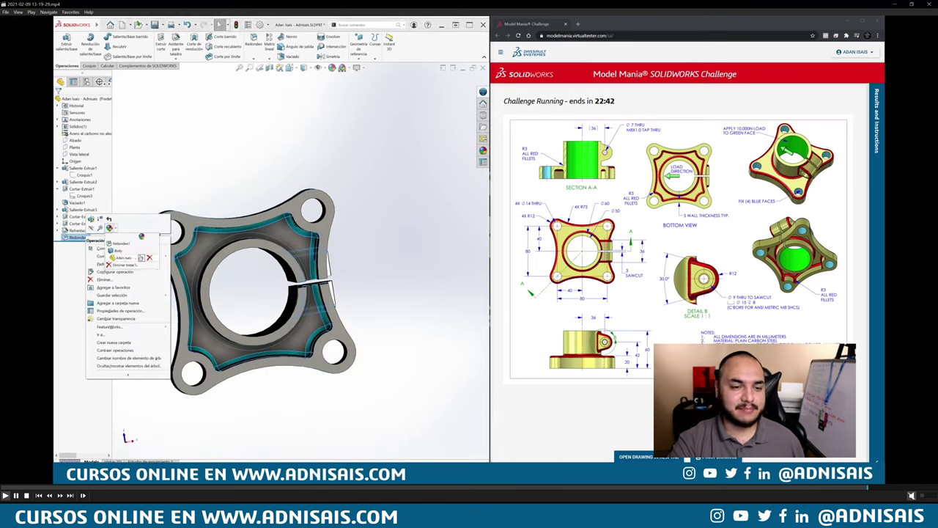
pyautogui.click(121, 250)
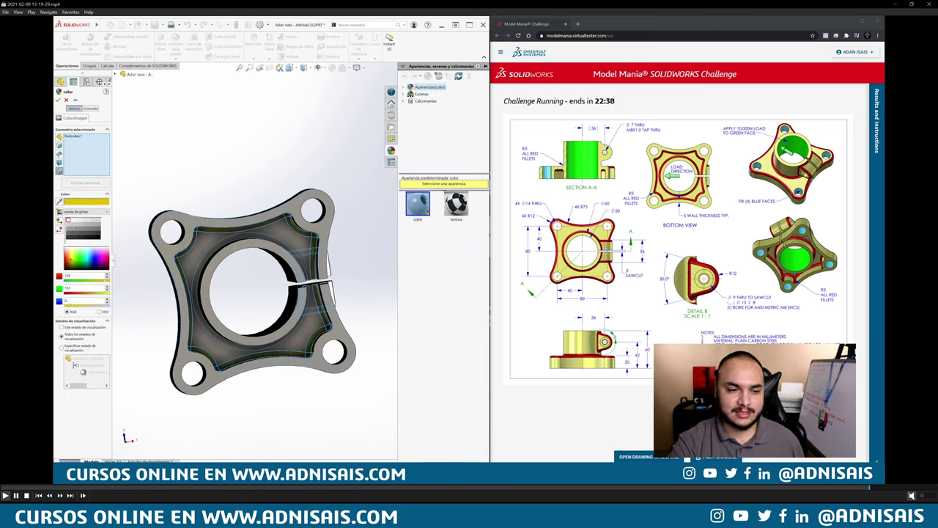
pyautogui.click(68, 266)
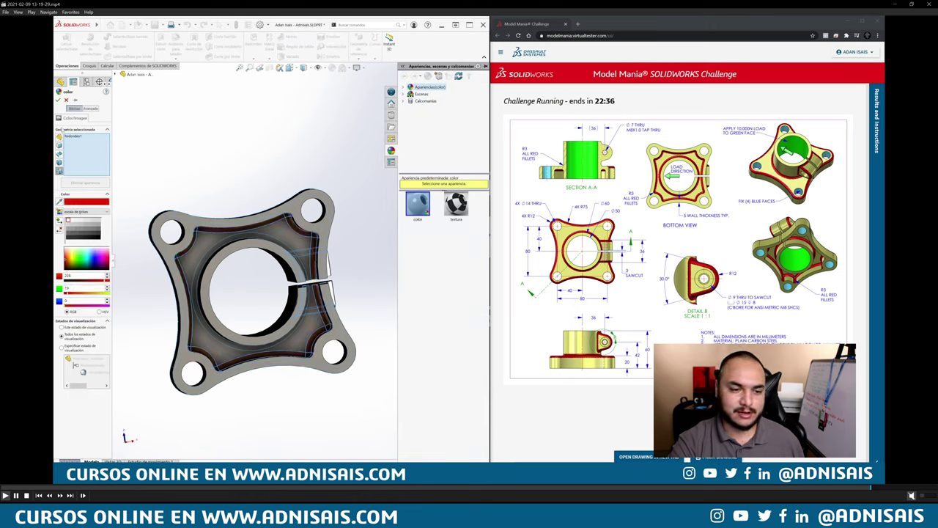
# Confirm the red fillet colour and orbit the flange to inspect the rounds
pyautogui.press('Return')
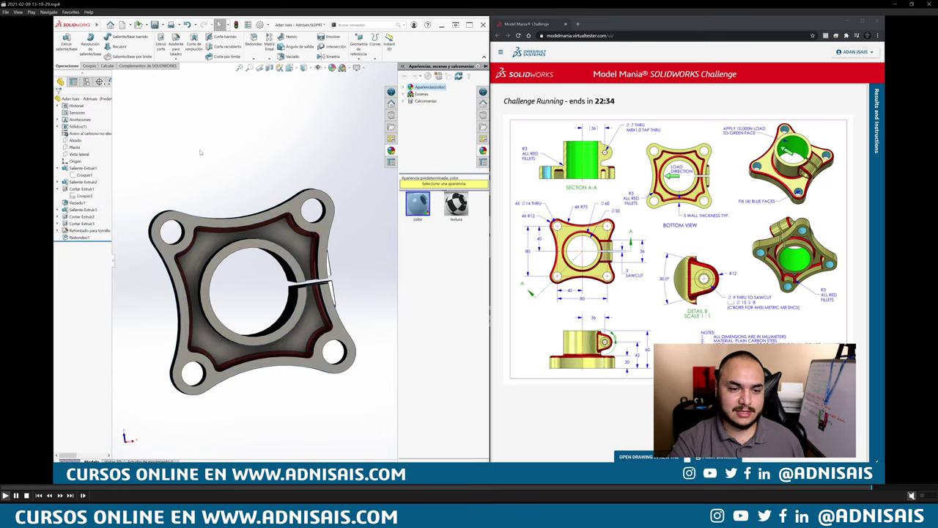
pyautogui.moveTo(307, 278); pyautogui.dragTo(415, 277, button='middle')
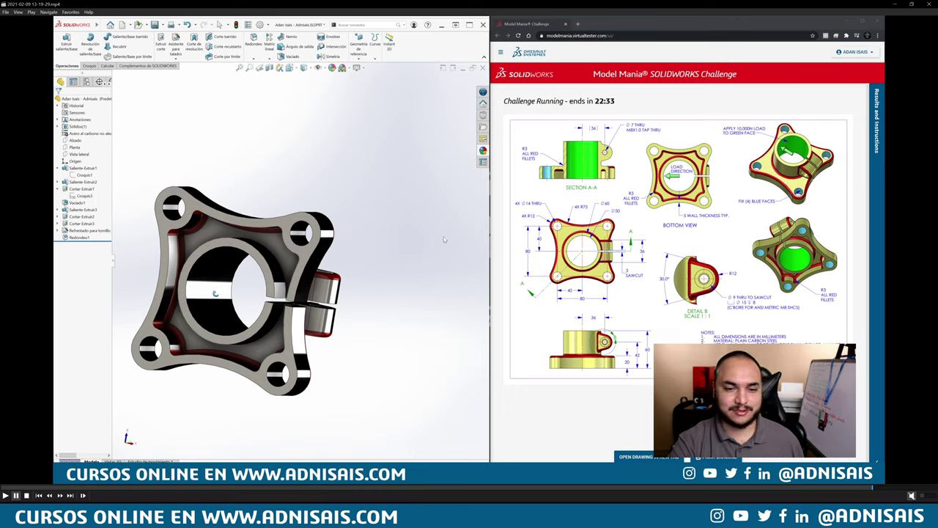
pyautogui.press('space')
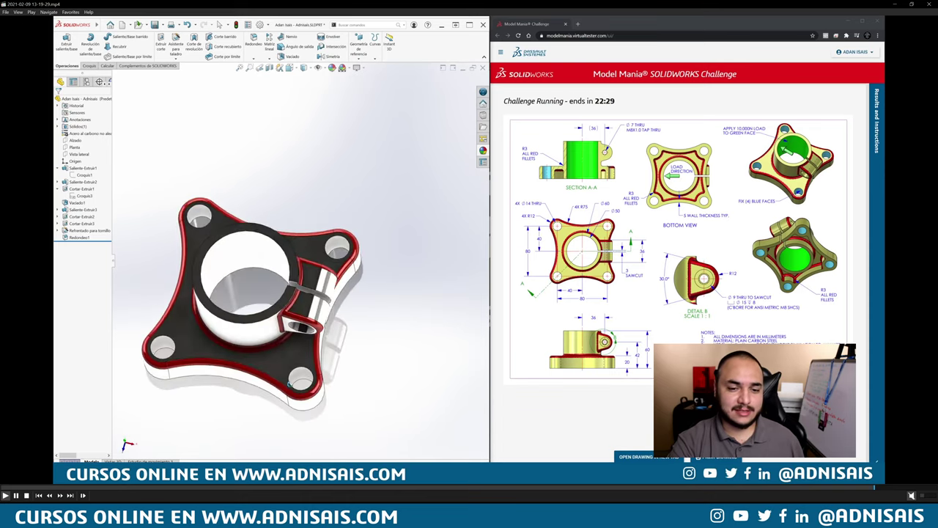
# Play through the tutorial's section on the part evaluation tools
pyautogui.press('space')
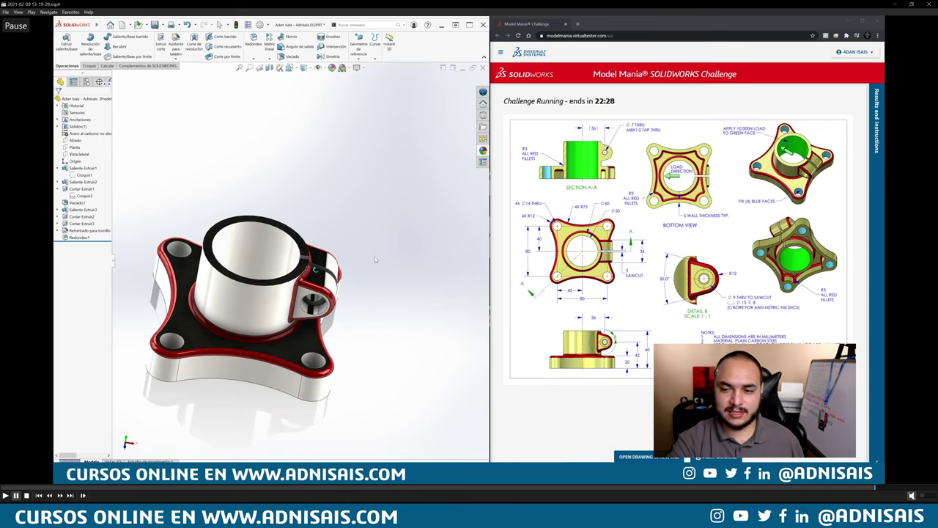
pyautogui.press('space')
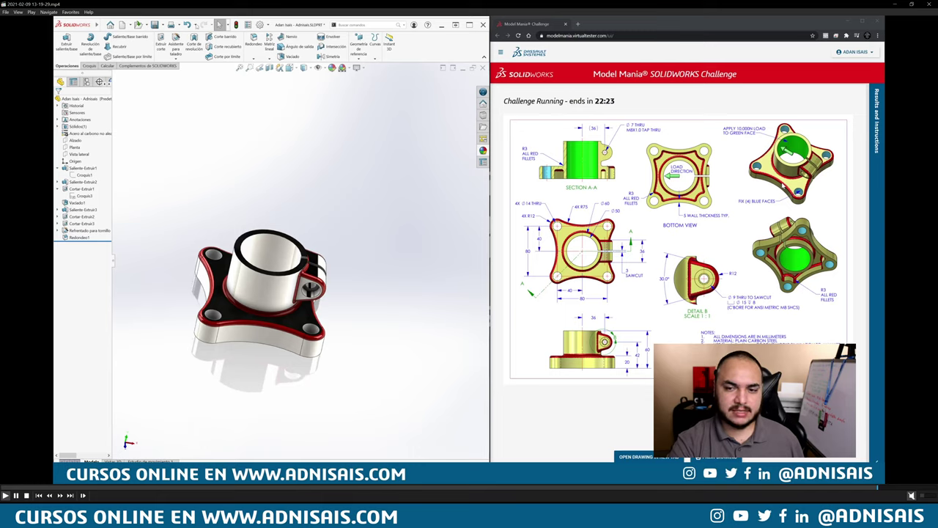
pyautogui.press('Down')
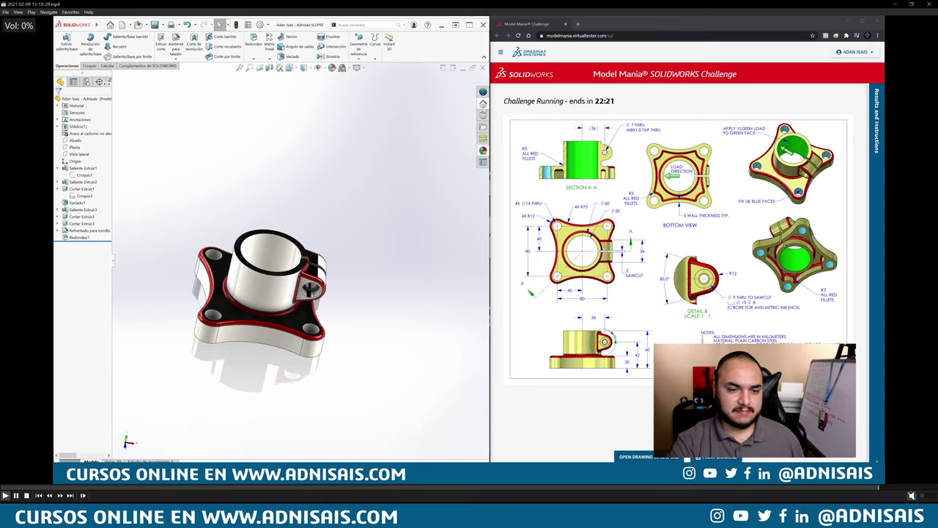
pyautogui.press('space')
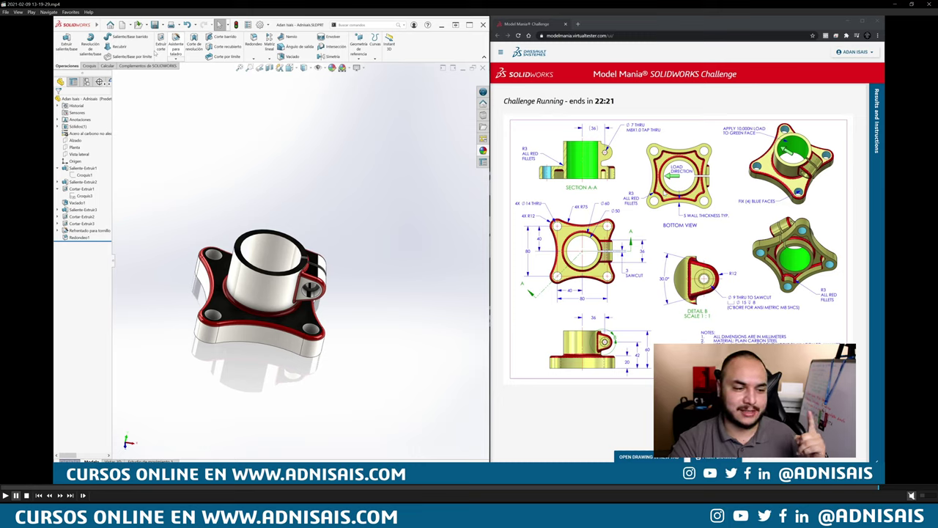
pyautogui.press('space')
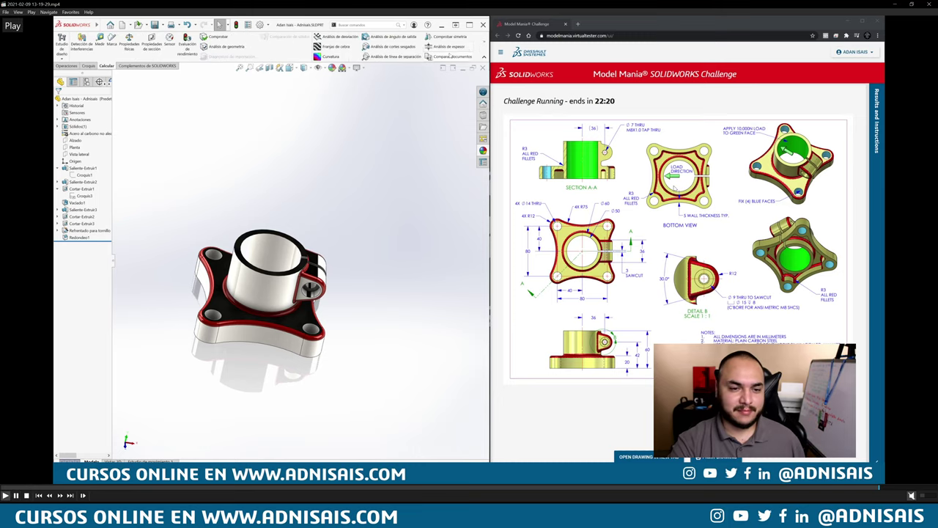
# Pause and resume the tutorial on the SimulationXpress study and its 3.10017 factor of safety
pyautogui.press('space')
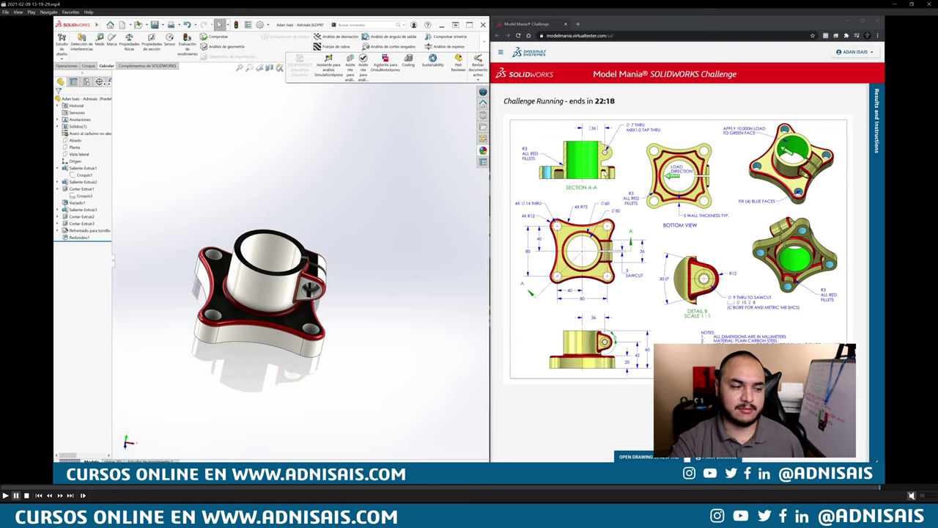
pyautogui.press('space')
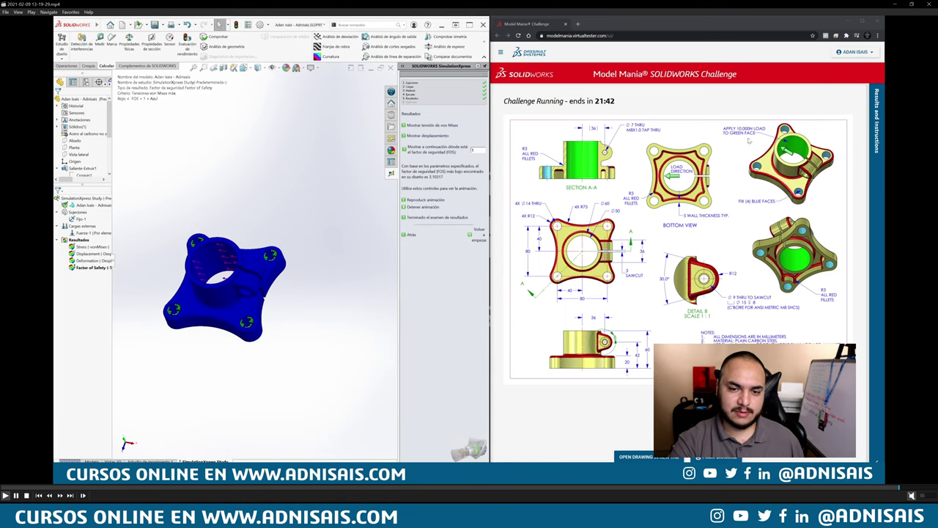
# Display the flange's Mass Properties and expand the challenge's Results and Instructions panel
pyautogui.press('space')
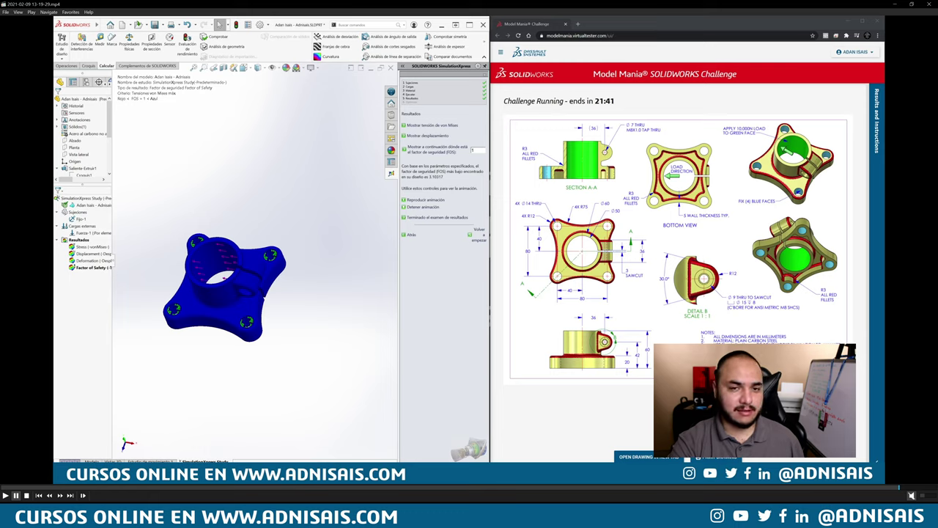
pyautogui.press('space')
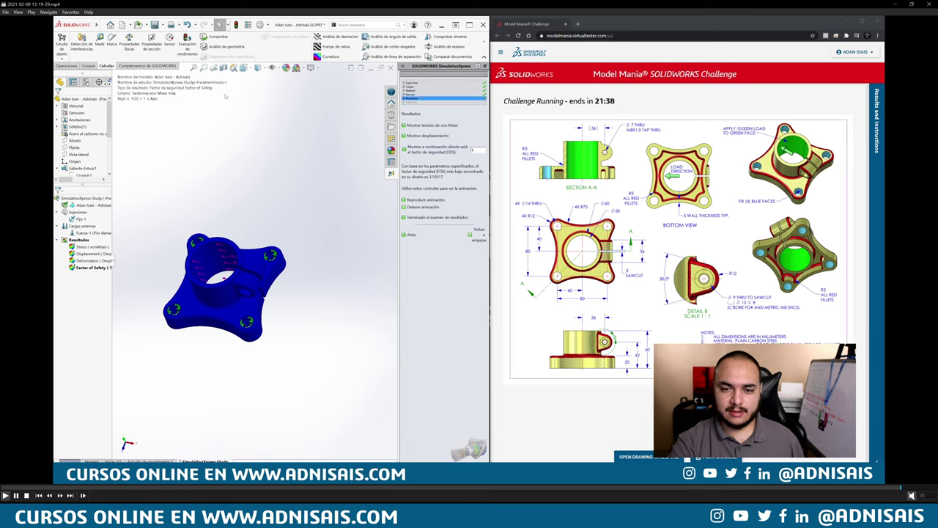
pyautogui.click(129, 41)
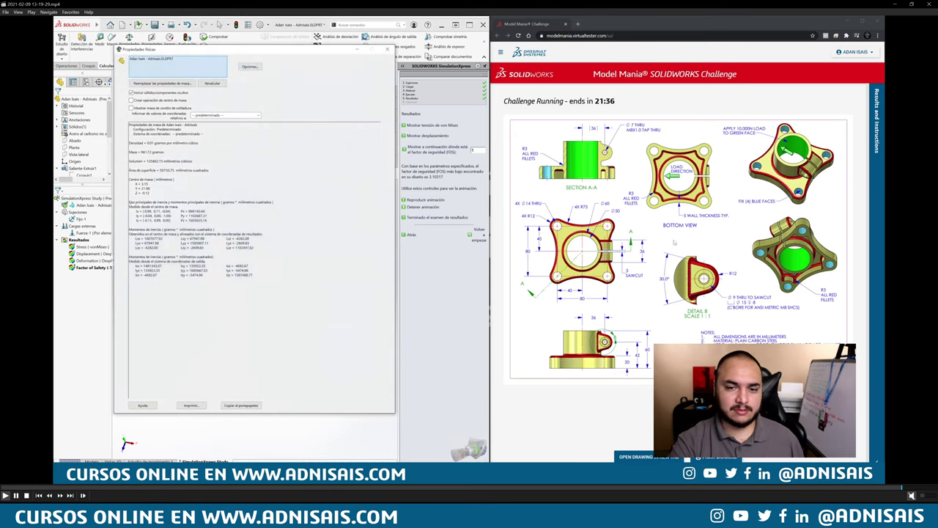
pyautogui.click(874, 180)
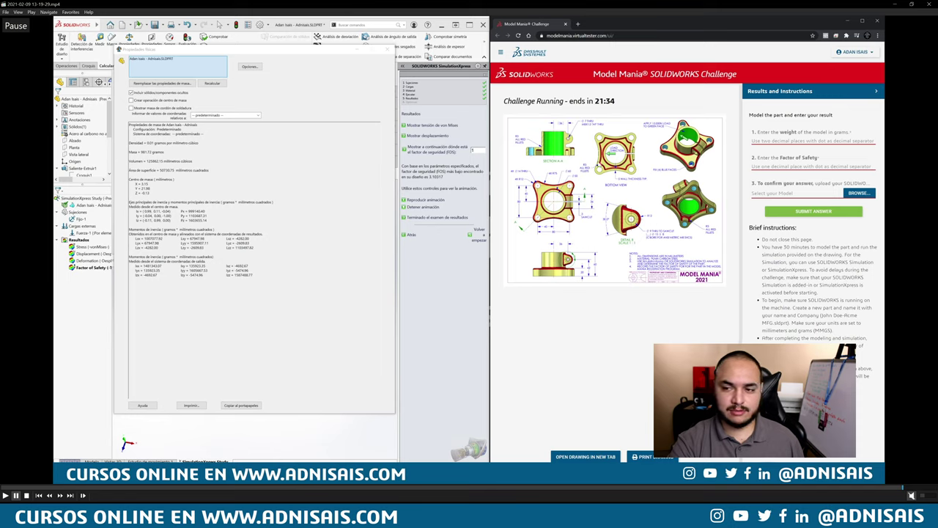
# Enter a weight of 981.72 and a factor of safety of 3.10 in the challenge form
pyautogui.click(781, 140)
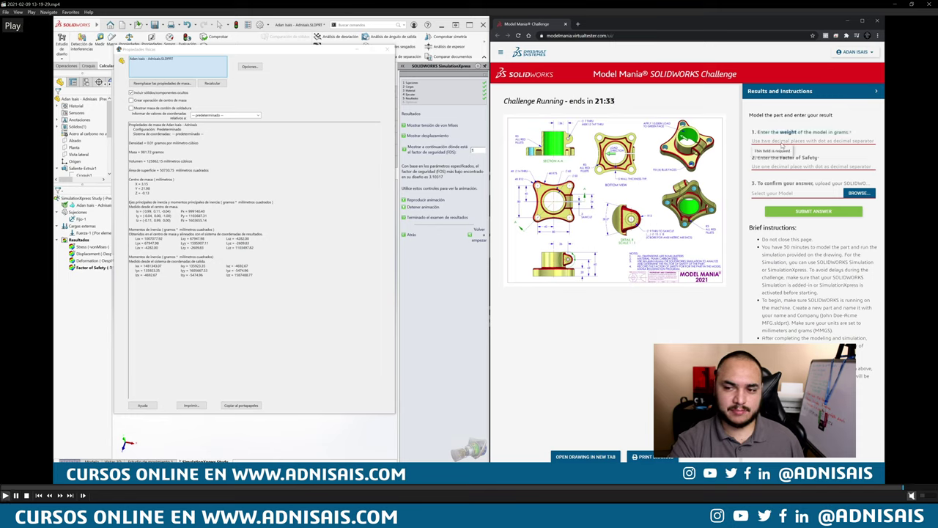
pyautogui.write('98')
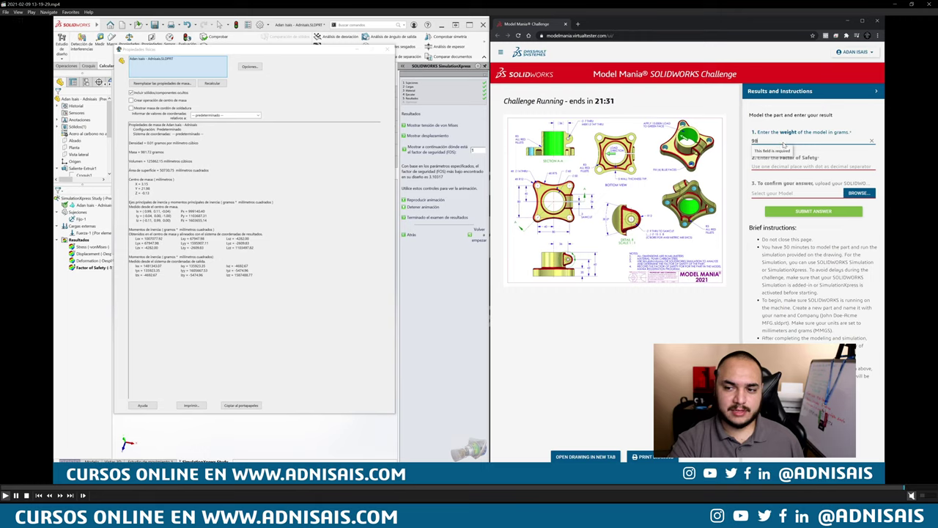
pyautogui.write('1.72')
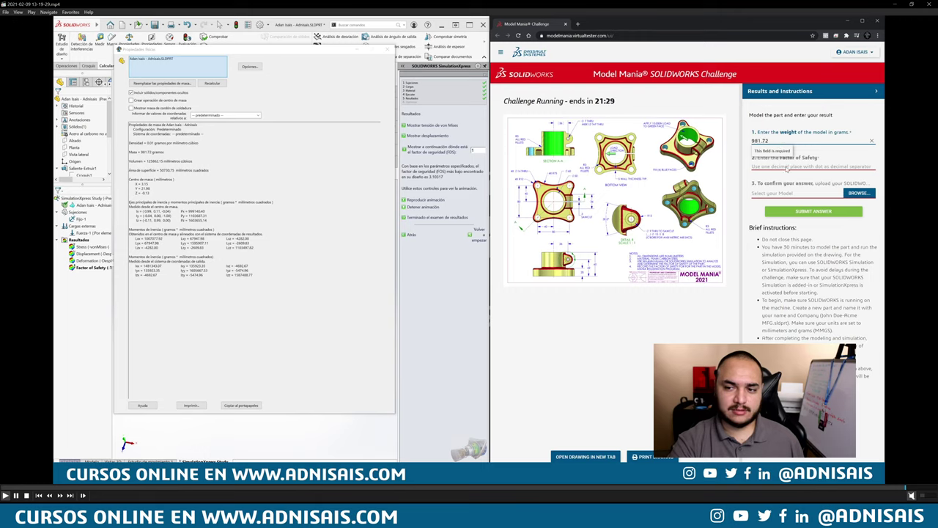
pyautogui.click(786, 167)
pyautogui.write('3.10')
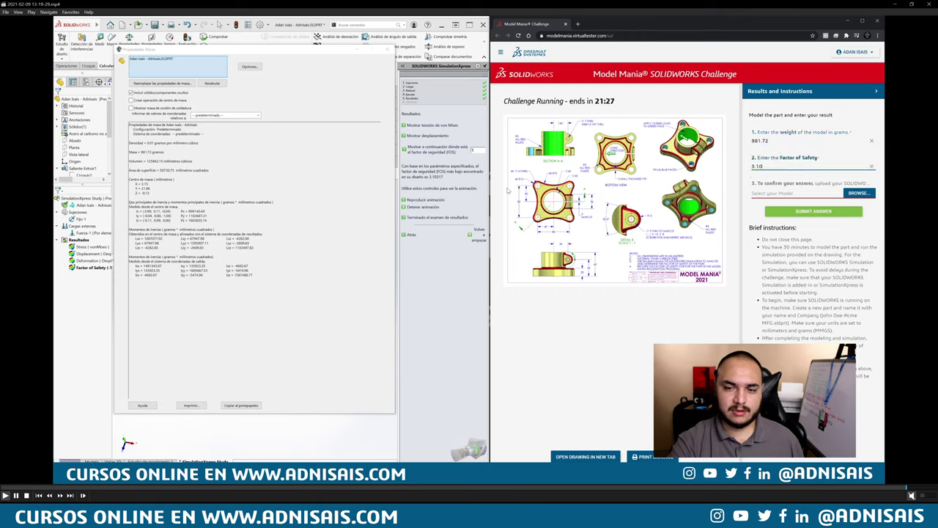
# Try submitting the answer, which returns Invalid Entry for a missing model file
pyautogui.press('space')
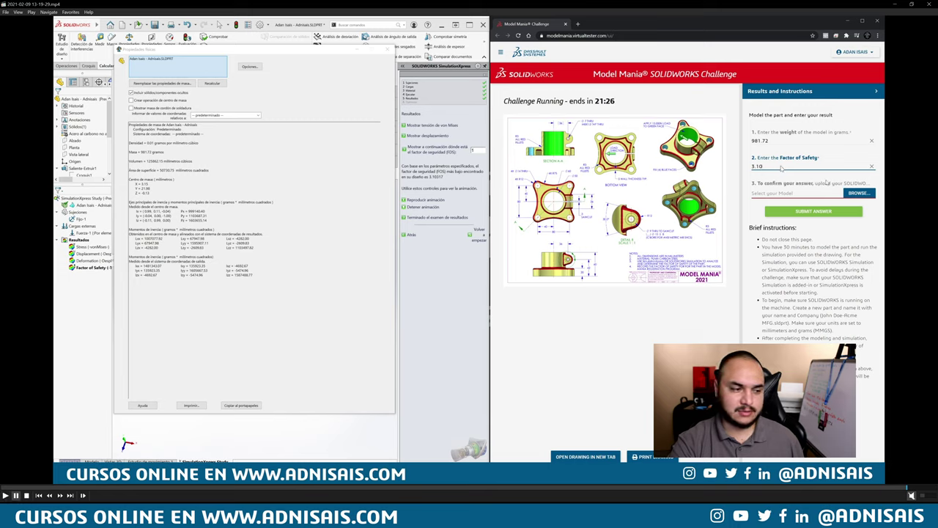
pyautogui.press('space')
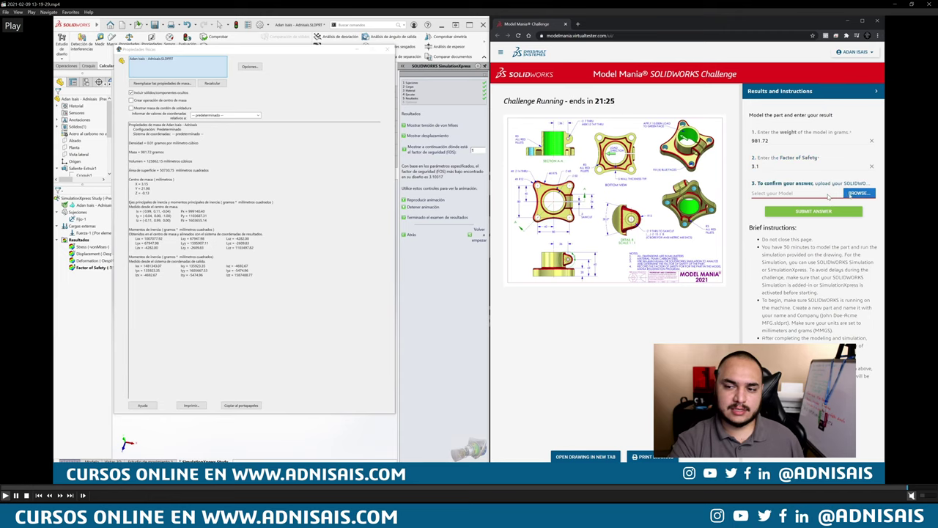
pyautogui.press('space')
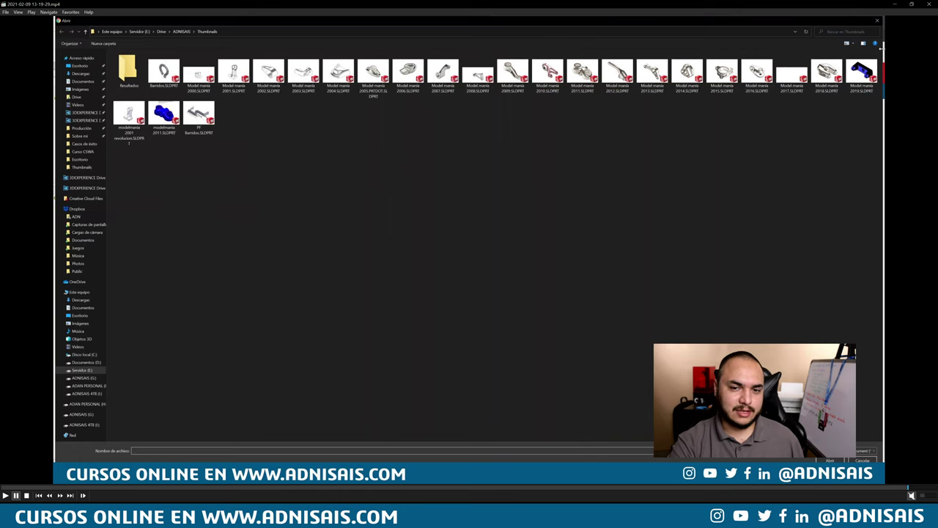
pyautogui.click(707, 189)
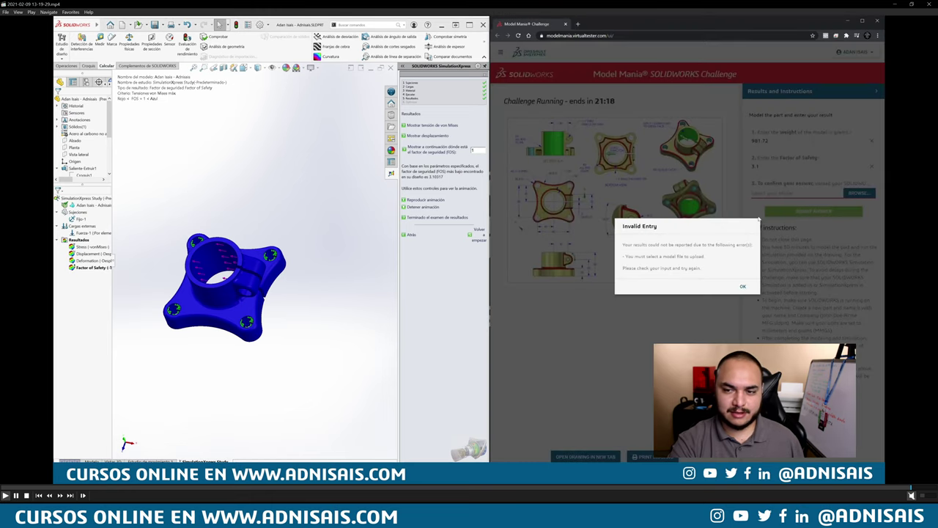
# Dismiss the Invalid Entry message and resubmit with the .SLDPRT part file attached
pyautogui.click(739, 282)
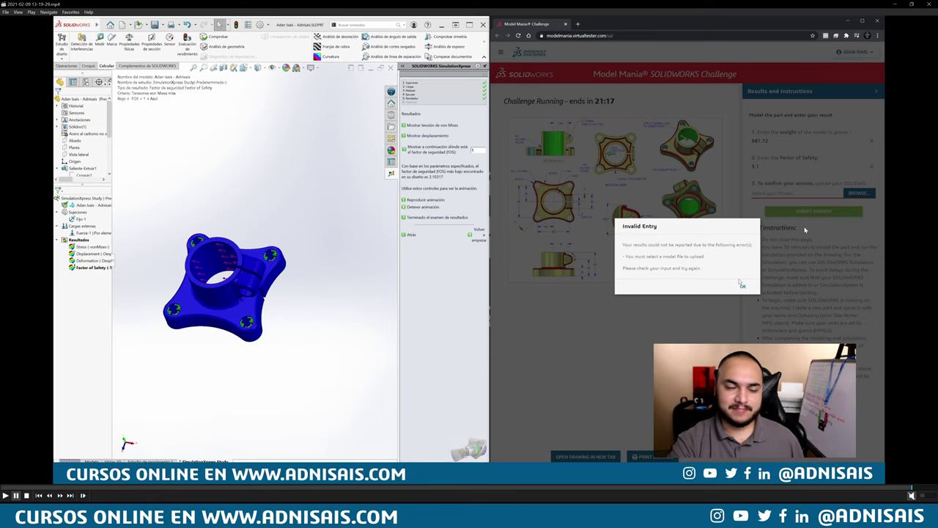
pyautogui.press('space')
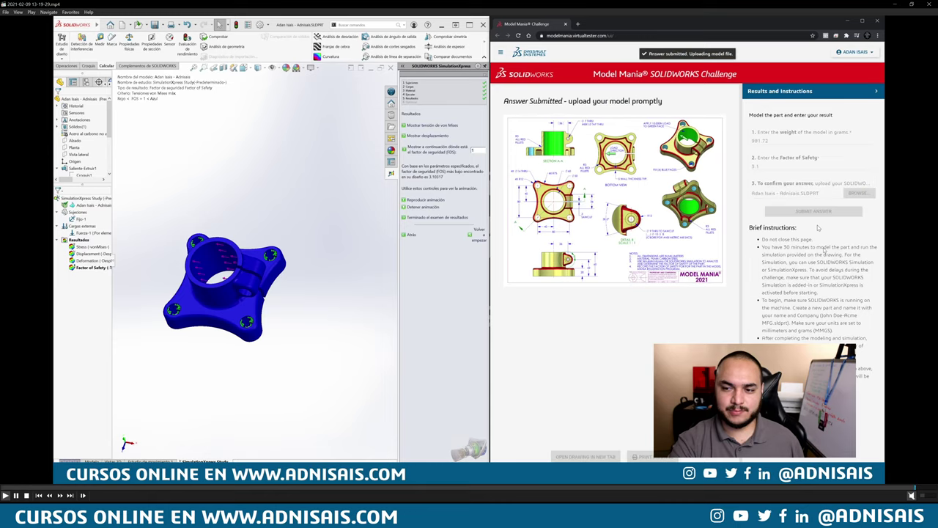
pyautogui.press('space')
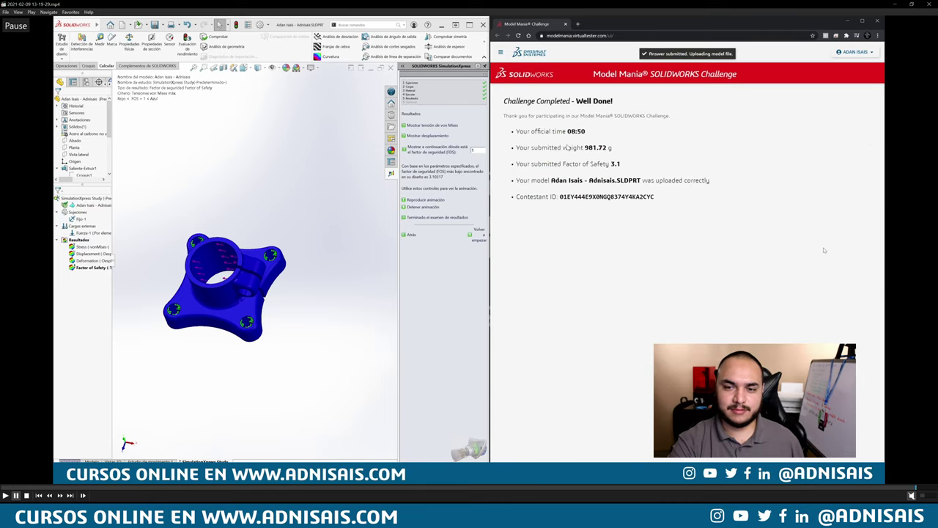
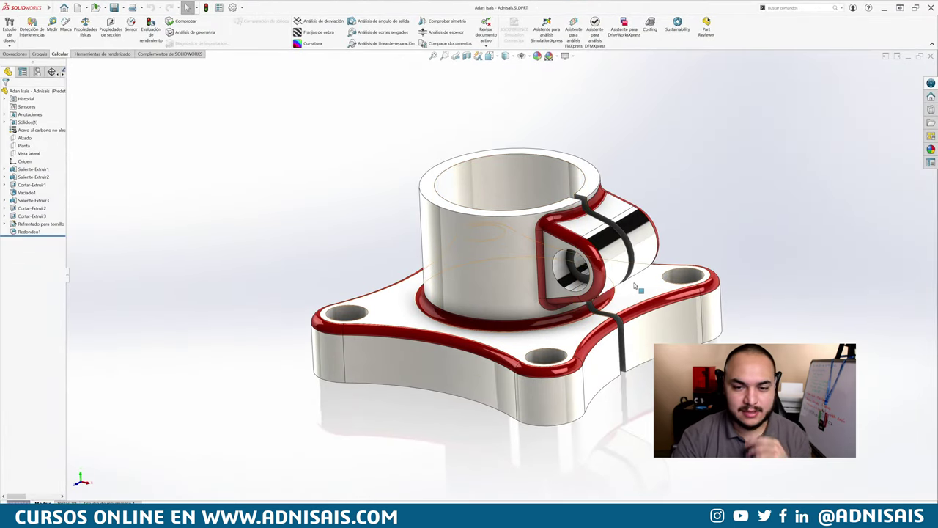
# Roll the part back to just after Saliente-Extruir3 in the feature tree
pyautogui.moveTo(635, 286)
pyautogui.mouseDown(button='middle')
pyautogui.moveTo(697, 268)
pyautogui.moveTo(661, 283)
pyautogui.moveTo(619, 256)
pyautogui.moveTo(617, 139)
pyautogui.mouseUp(button='middle')
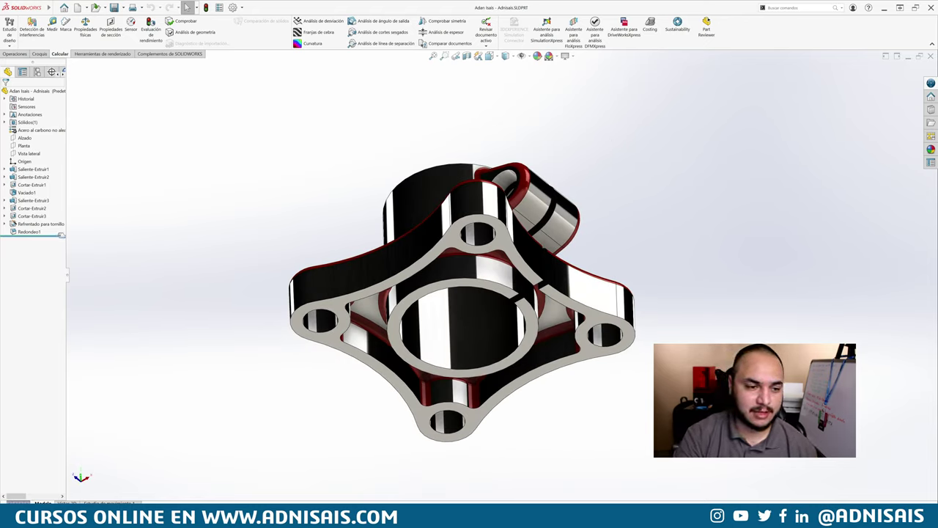
pyautogui.moveTo(62, 234); pyautogui.dragTo(62, 203)
pyautogui.moveTo(330, 199); pyautogui.dragTo(518, 163, button='middle')
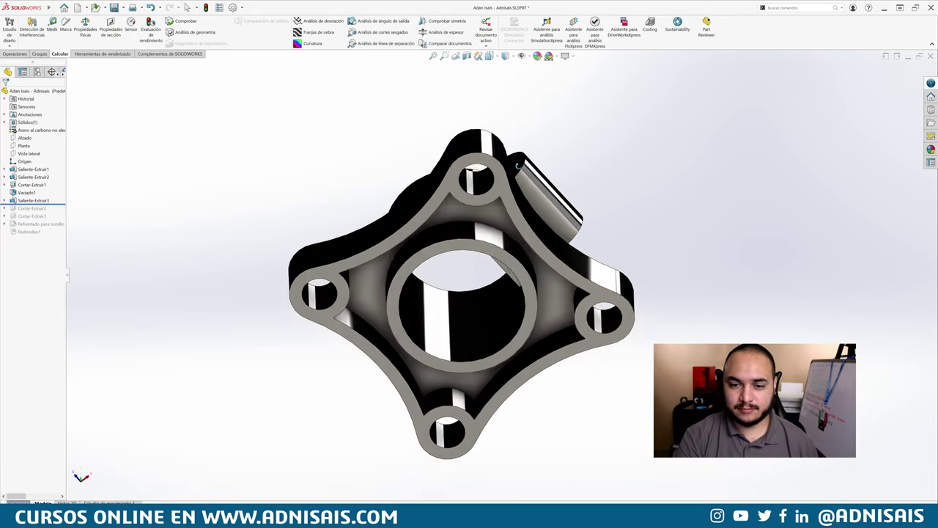
pyautogui.hotkey('ctrl', '7')
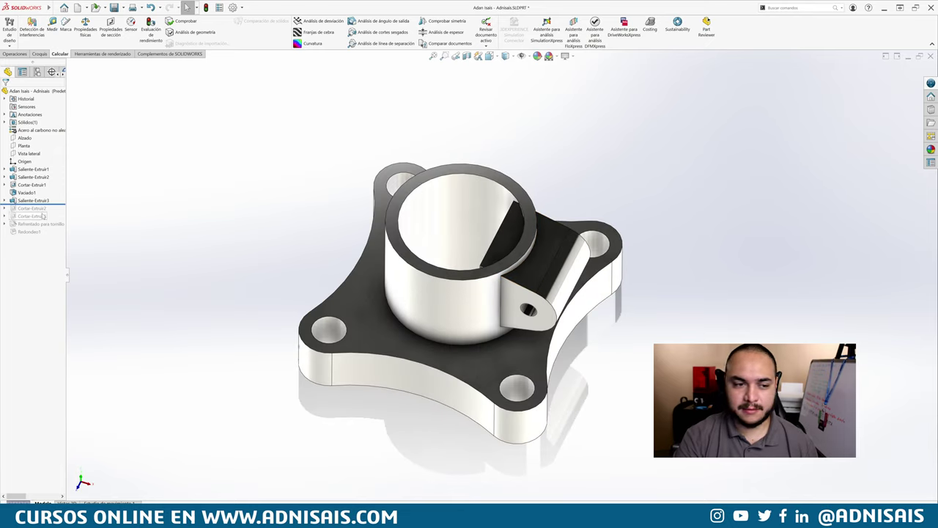
# Move Saliente-Extruir3 above the Vaciado1 shell and view the part from the front
pyautogui.click(30, 200)
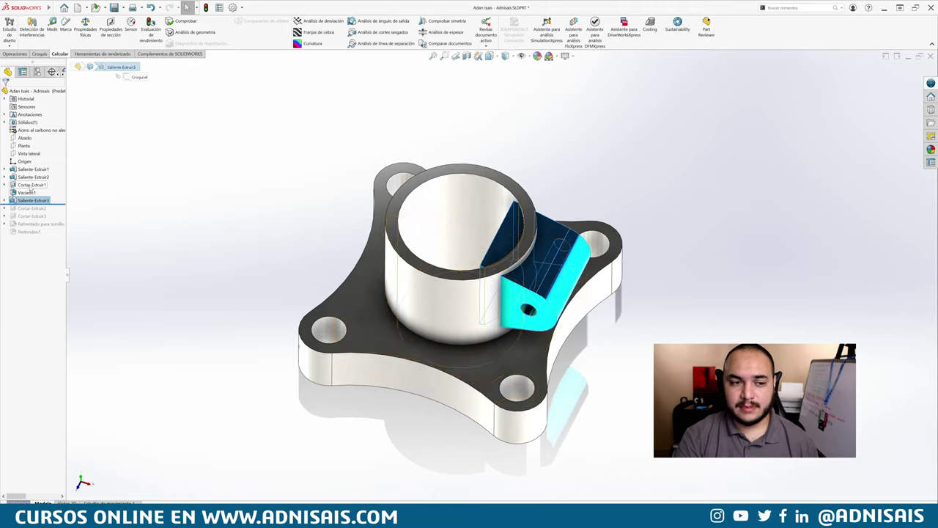
pyautogui.moveTo(29, 189); pyautogui.dragTo(22, 187)
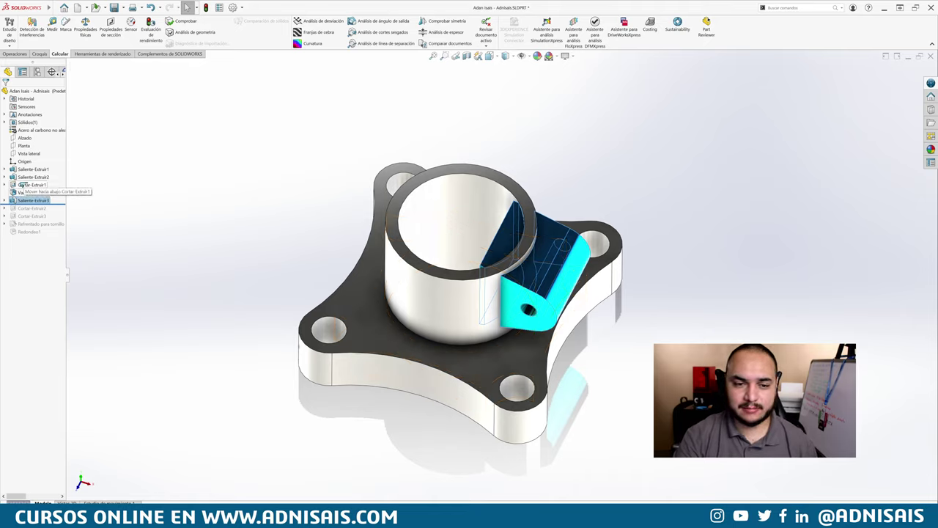
pyautogui.moveTo(22, 187); pyautogui.dragTo(22, 188)
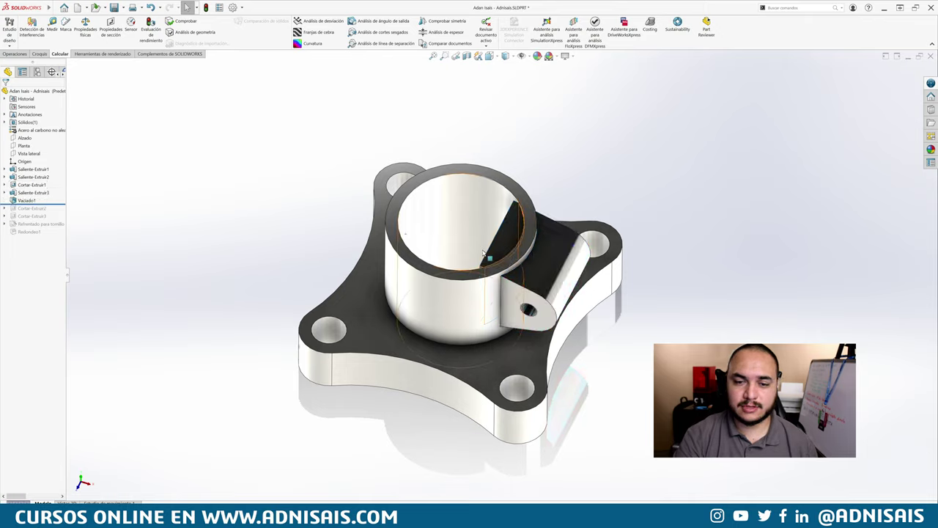
pyautogui.moveTo(454, 293)
pyautogui.mouseDown(button='middle')
pyautogui.moveTo(495, 305)
pyautogui.moveTo(490, 142)
pyautogui.moveTo(508, 148)
pyautogui.moveTo(512, 198)
pyautogui.mouseUp(button='middle')
pyautogui.hotkey('ctrl', '1')
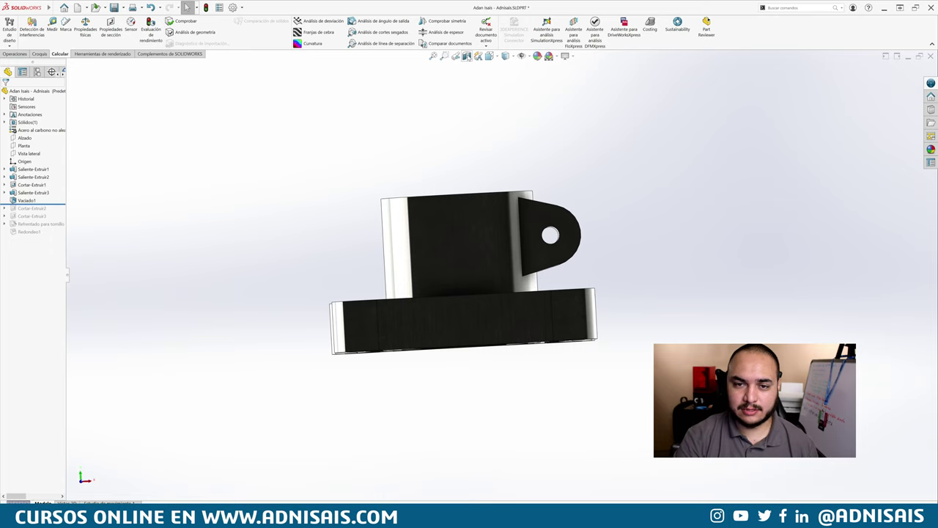
# Cut the part with a section view and zoom in to inspect the shell walls
pyautogui.click(467, 56)
pyautogui.hotkey('ctrl', '7')
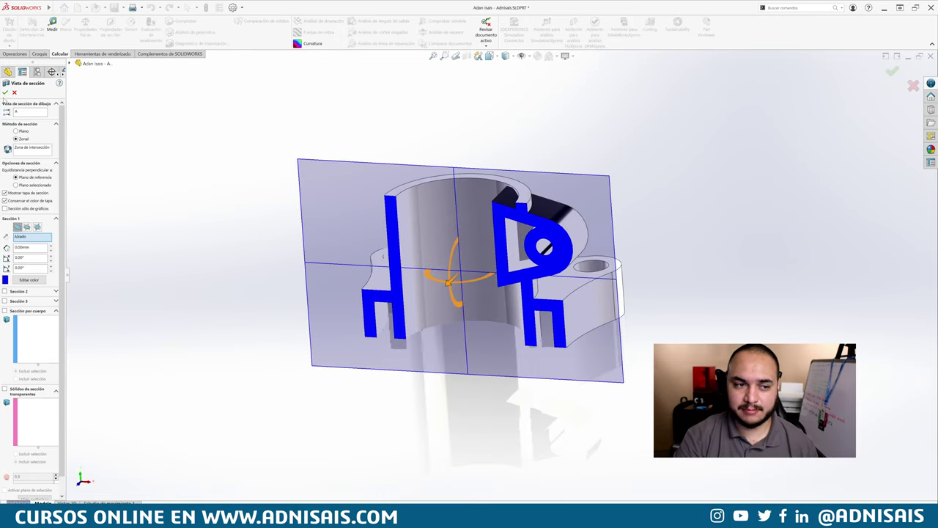
pyautogui.press('Return')
pyautogui.scroll(-2, 453, 224)
pyautogui.moveTo(452, 225); pyautogui.dragTo(524, 231, button='middle')
pyautogui.scroll(-3, 525, 231)
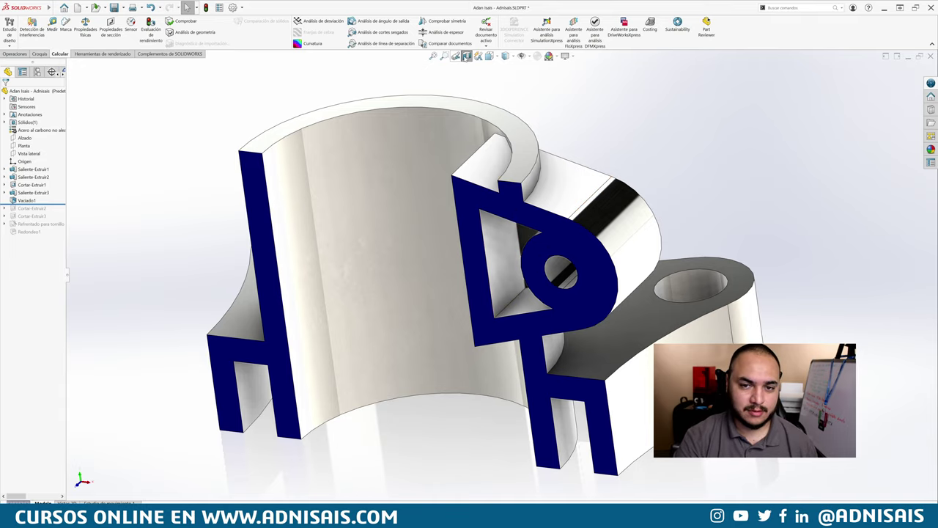
# Turn off the section view and place Vaciado1 ahead of Cortar-Extruir1
pyautogui.click(467, 56)
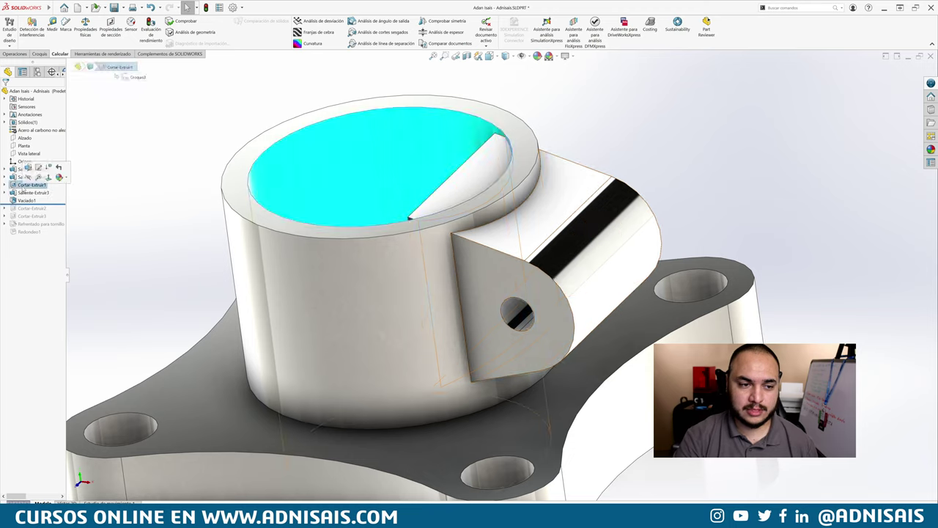
pyautogui.click(21, 193)
pyautogui.moveTo(19, 196); pyautogui.dragTo(33, 197)
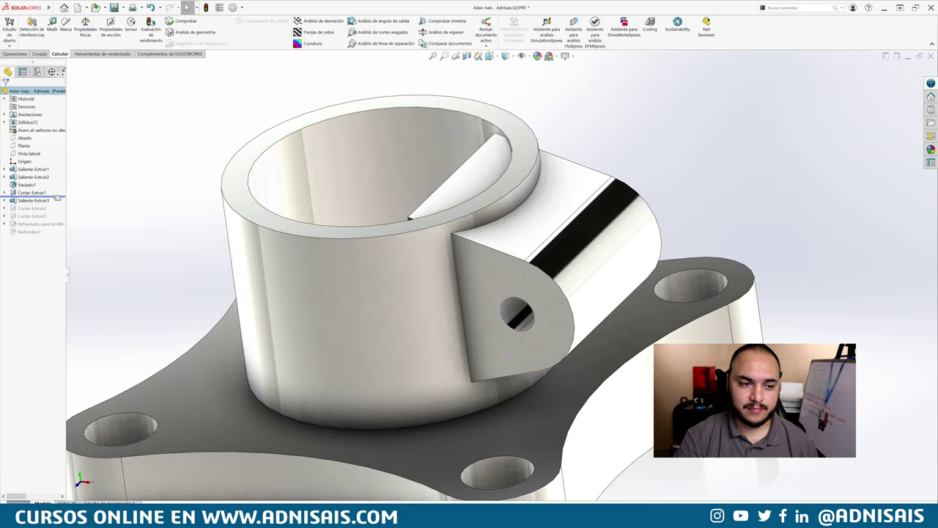
# Move Cortar-Extruir1 back above the Vaciado1 shell
pyautogui.press('f')
pyautogui.moveTo(480, 349); pyautogui.dragTo(504, 281, button='middle')
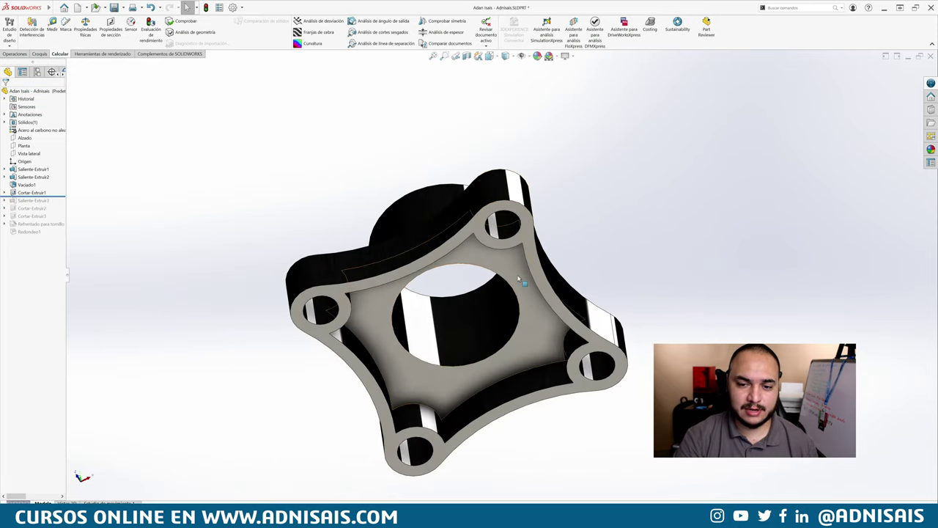
pyautogui.click(504, 281)
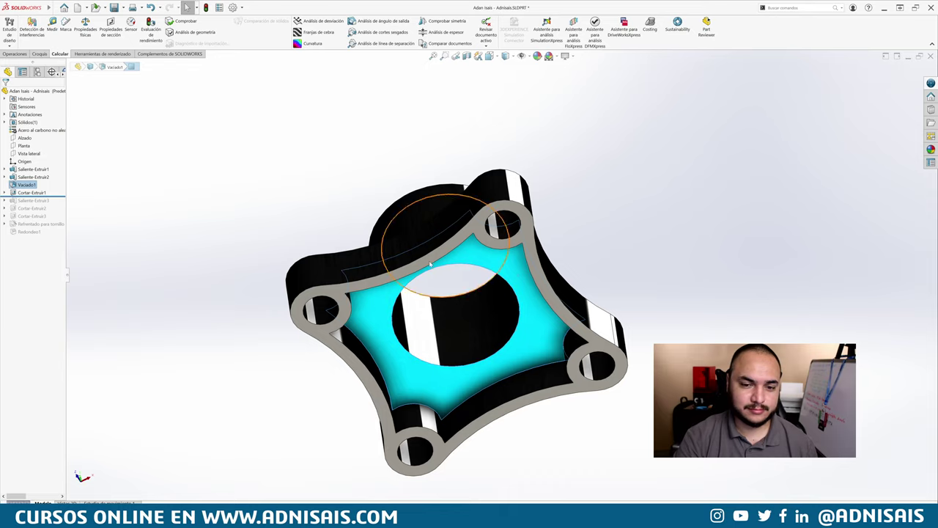
pyautogui.press('Escape')
pyautogui.moveTo(20, 192); pyautogui.dragTo(22, 179)
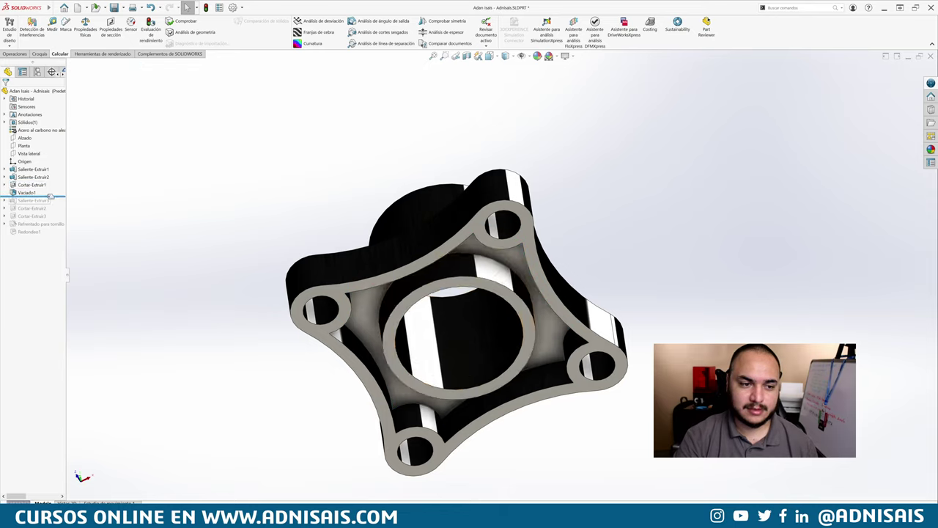
# Roll forward past Cortar-Extruir2 to the end so the Redondeo1 fillets rebuild
pyautogui.click(33, 201)
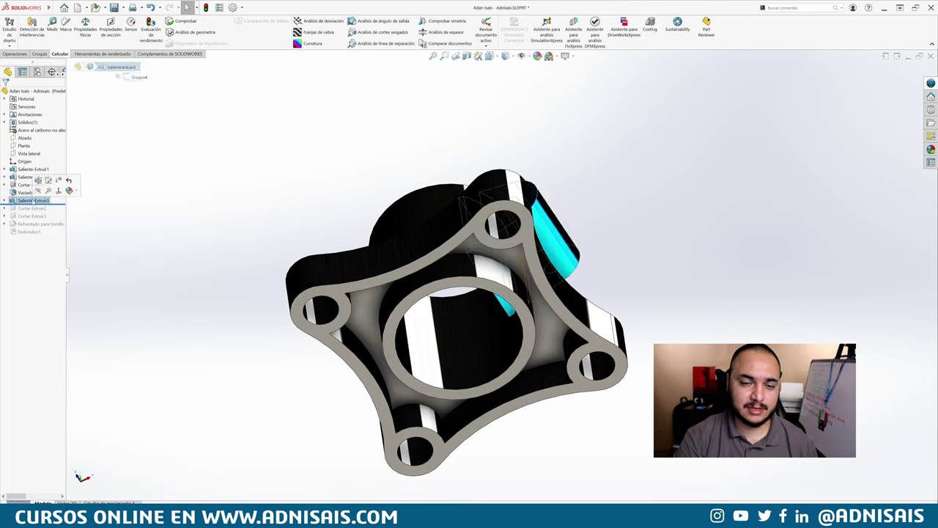
pyautogui.click(5, 185)
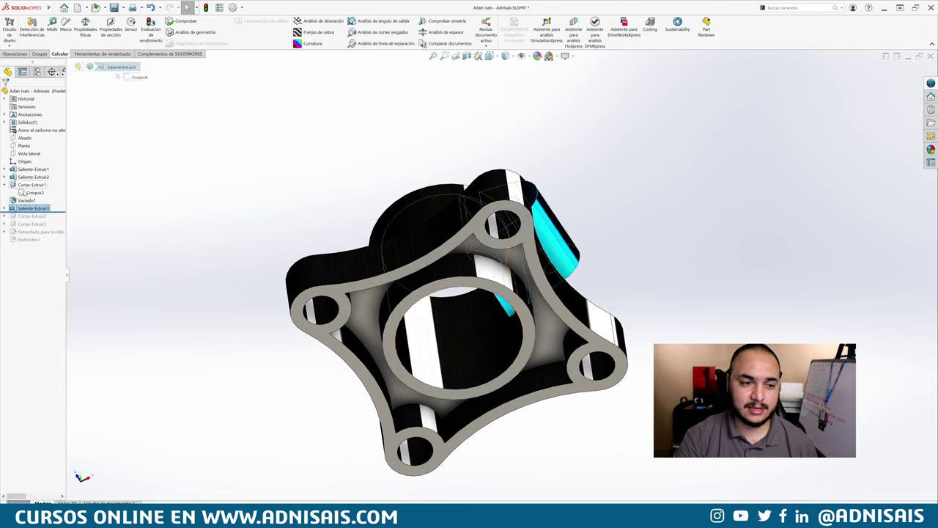
pyautogui.moveTo(61, 212); pyautogui.dragTo(61, 220)
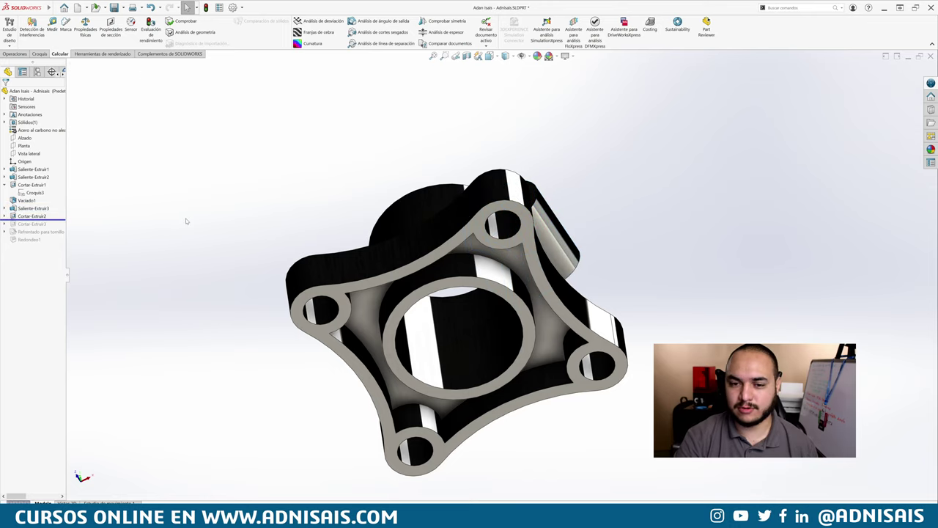
pyautogui.moveTo(462, 220)
pyautogui.mouseDown(button='middle')
pyautogui.moveTo(470, 250)
pyautogui.moveTo(465, 433)
pyautogui.moveTo(484, 271)
pyautogui.mouseUp(button='middle')
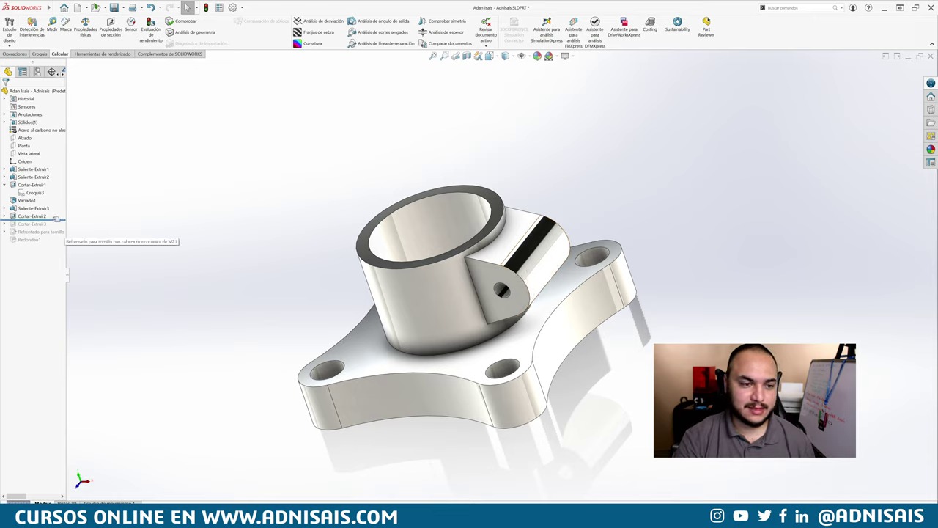
pyautogui.moveTo(55, 218); pyautogui.dragTo(47, 243)
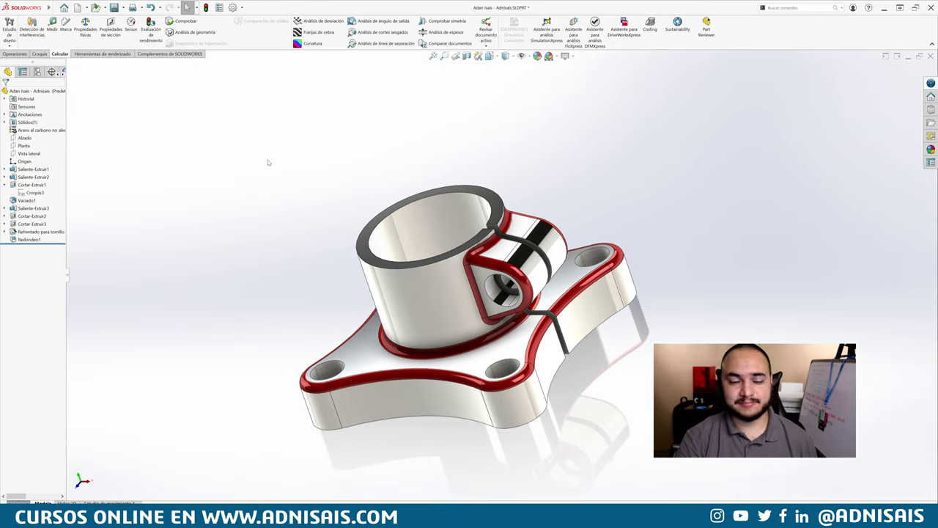